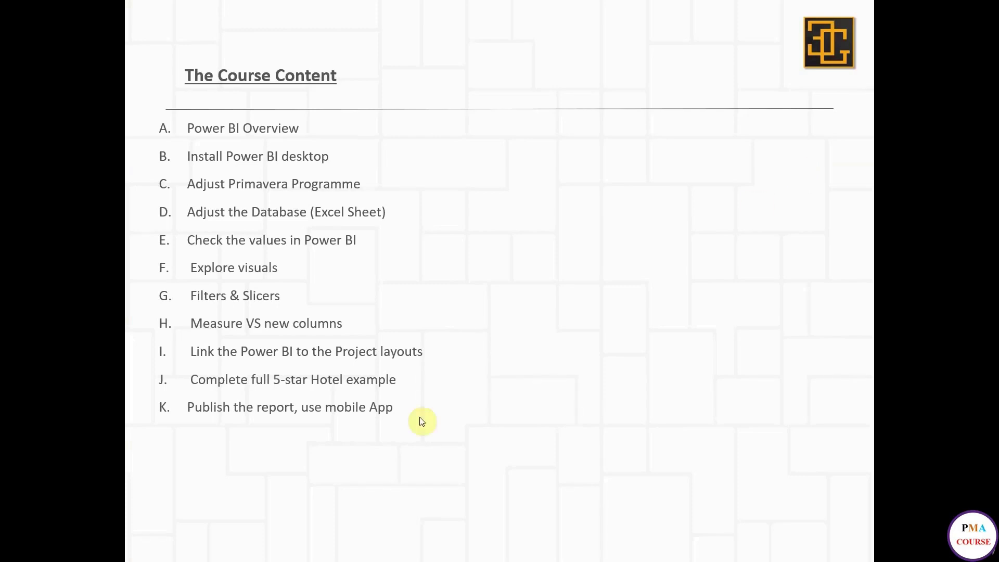
left_click(423, 419)
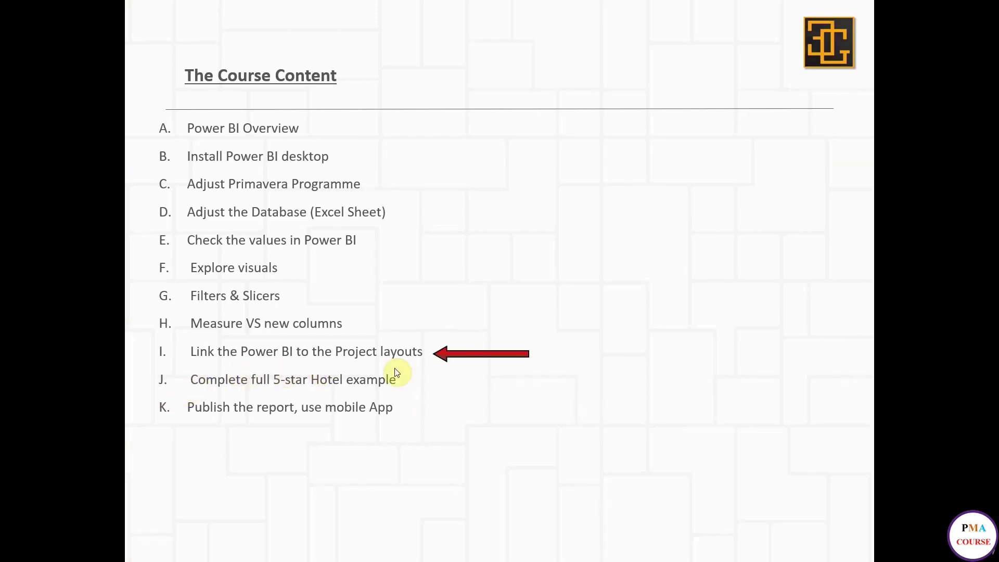
left_click(375, 428)
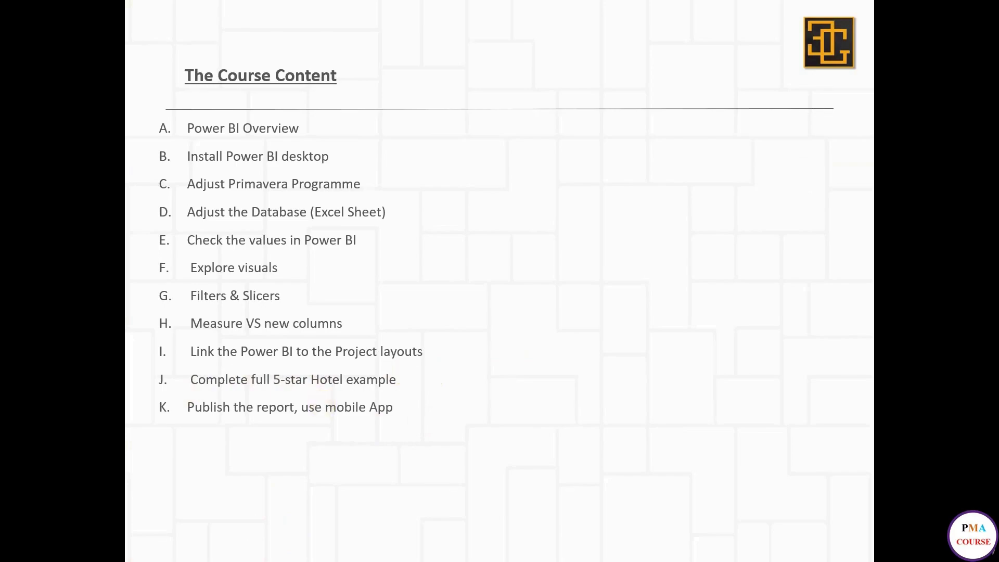
Step: Switch to Power BI Desktop and add a new blank page to the report
key("alt+Tab")
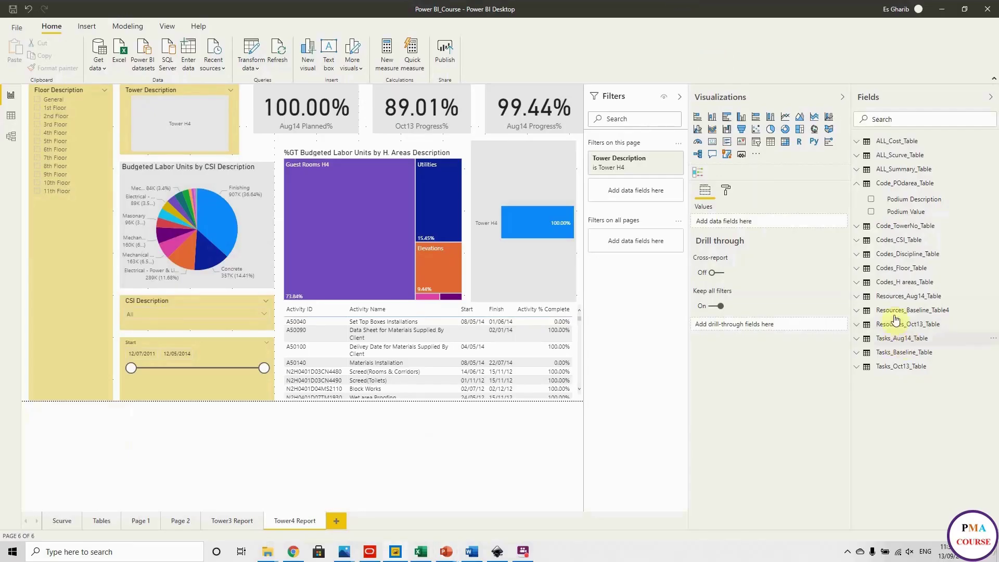
left_click(335, 520)
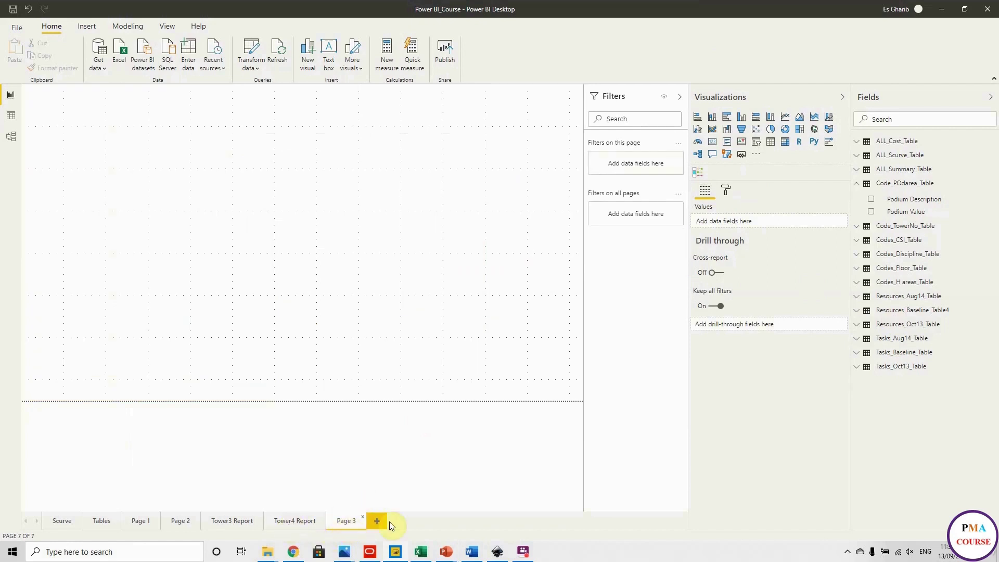
Step: Search the AppSource visuals for "synoptic" and open the details of Synoptic Panel by OKViz
left_click(758, 156)
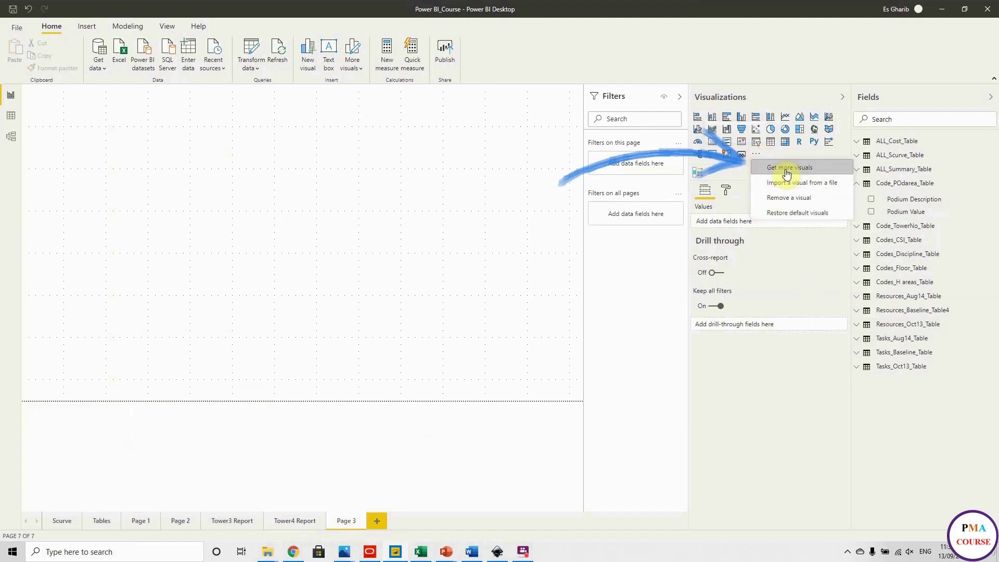
left_click(785, 173)
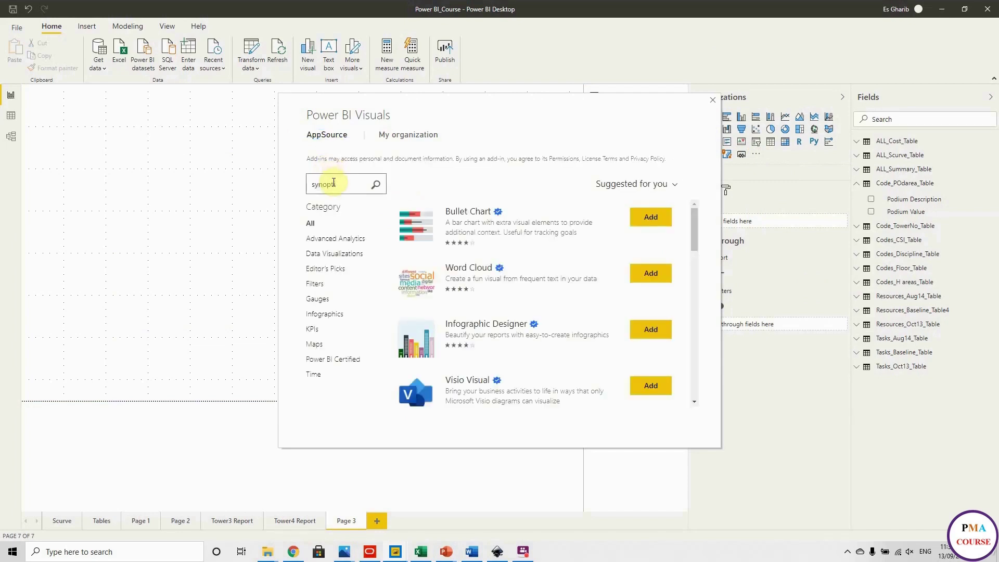
left_click(373, 185)
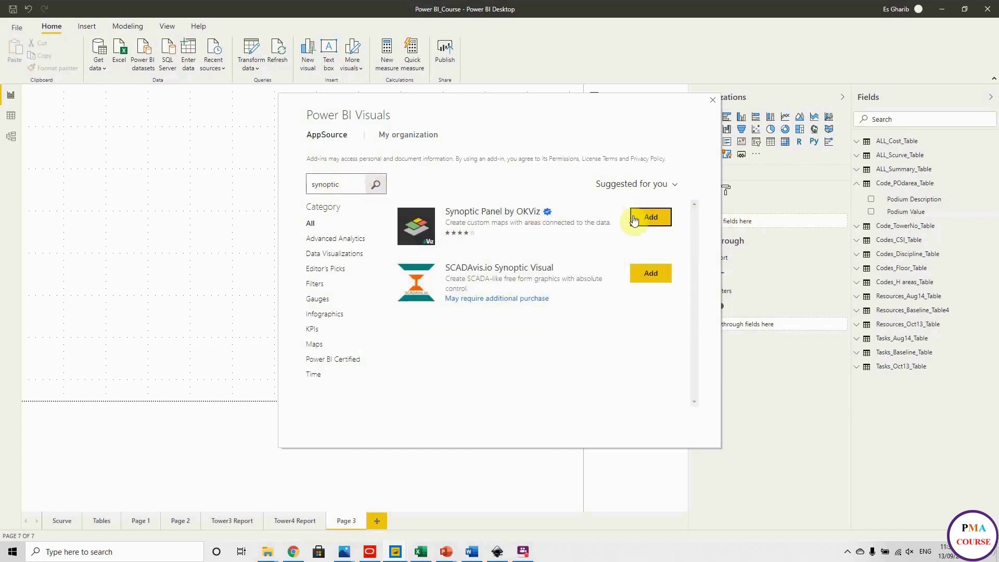
left_click(543, 231)
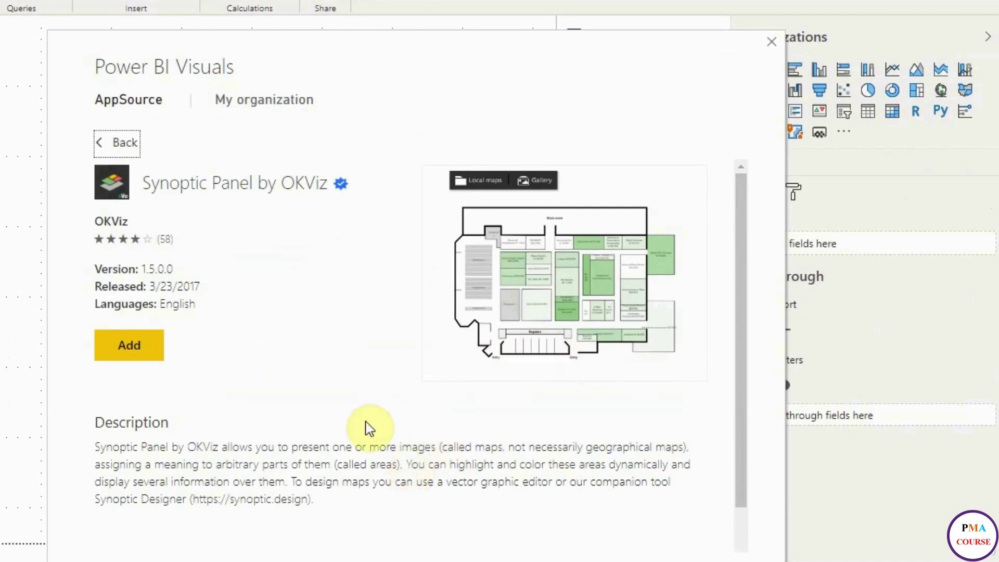
Step: Open the Synoptic Designer website (synoptic.design) and load the coloured floor plan image into its editor so the whole plan is in view
left_click(204, 519)
left_click(239, 517)
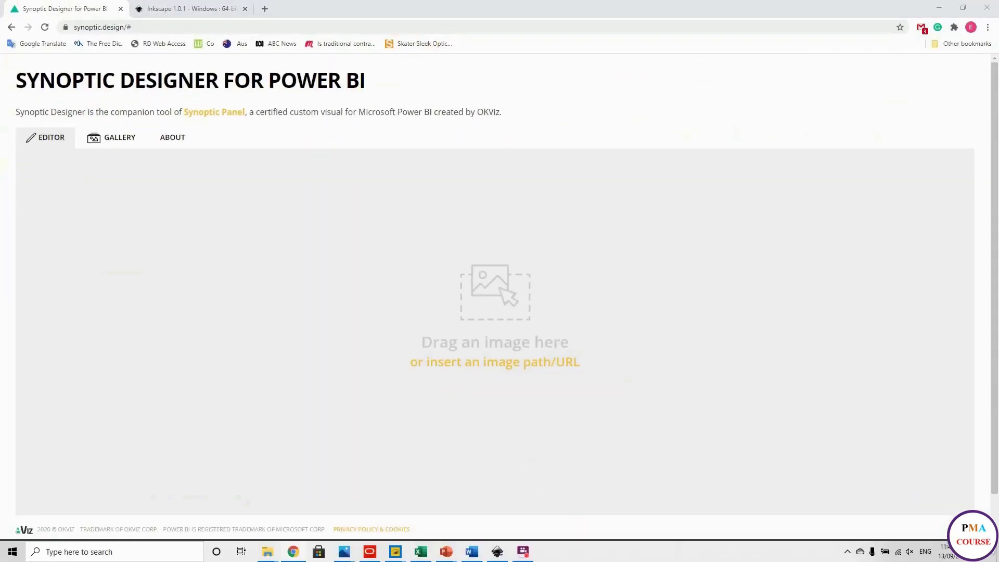
left_click_drag(308, 67, 495, 325)
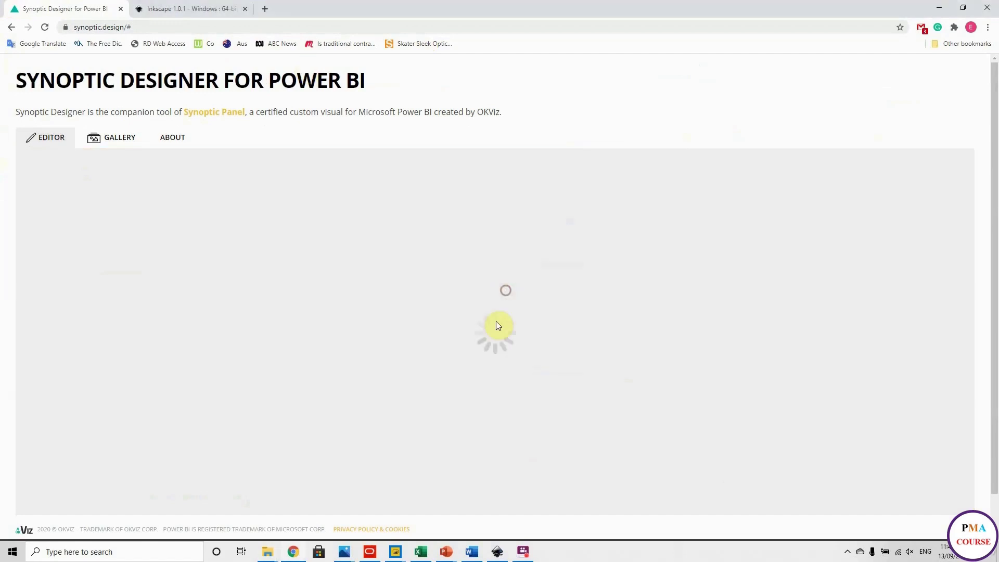
scroll(507, 369, "down", 10)
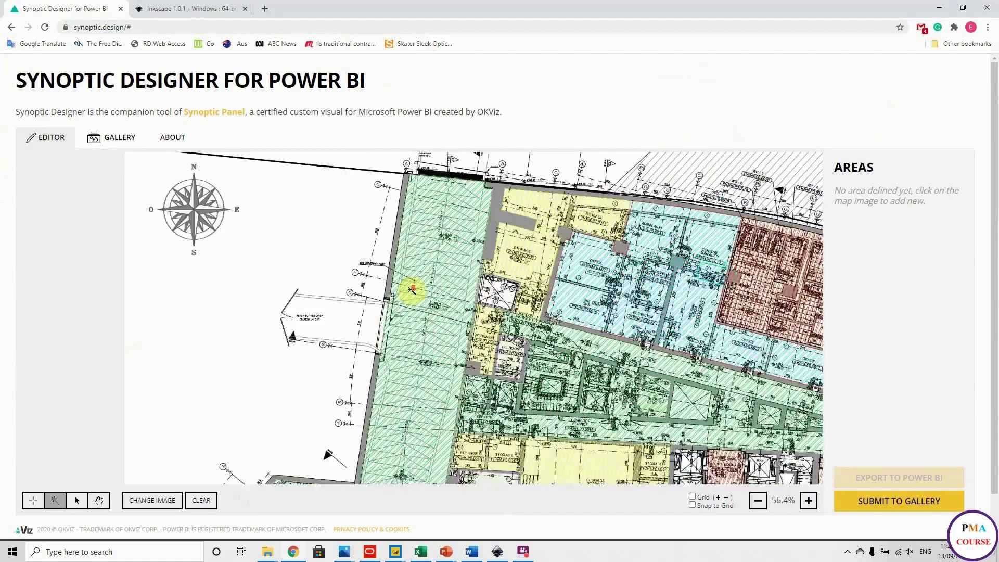
scroll(318, 237, "down", 4)
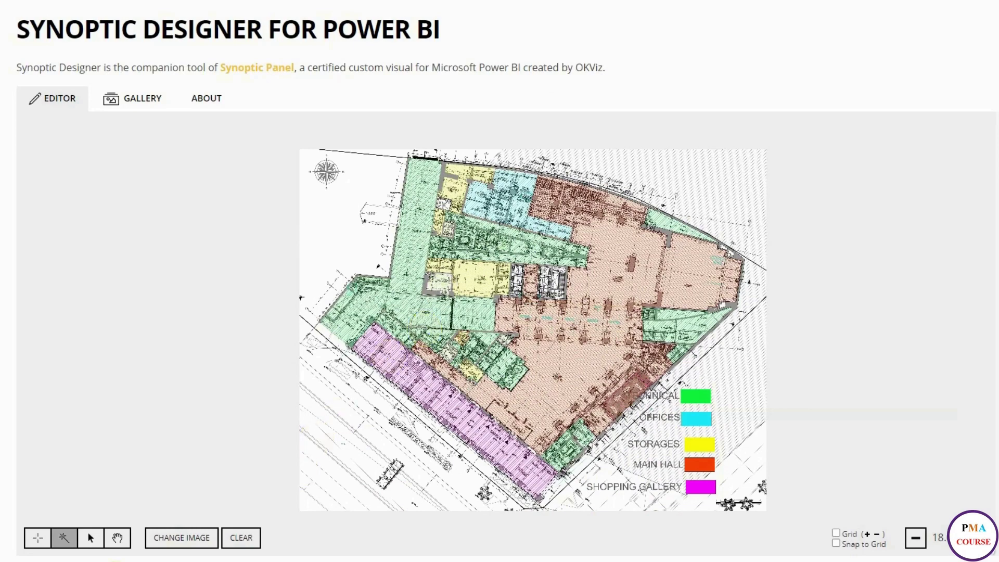
Step: Draw a four-sided area by hand on the uncoloured part of the plan below the shopping gallery
left_click(32, 539)
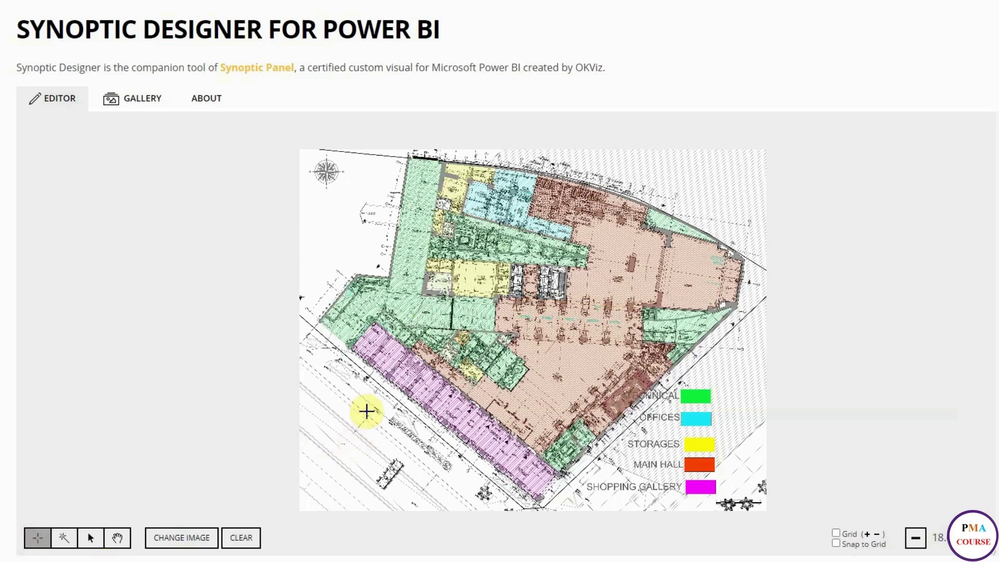
left_click(399, 431)
double_click(357, 475)
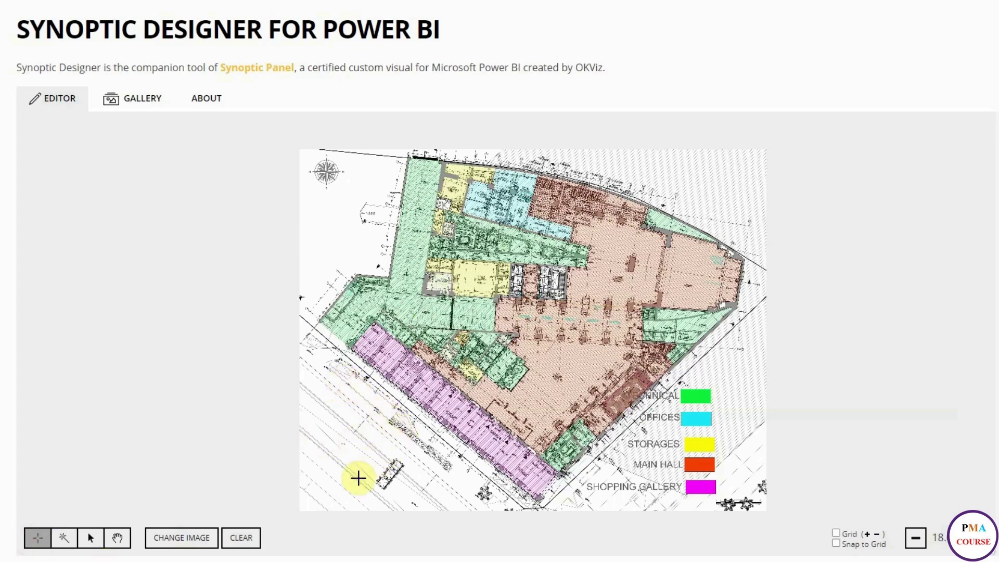
left_click(325, 436)
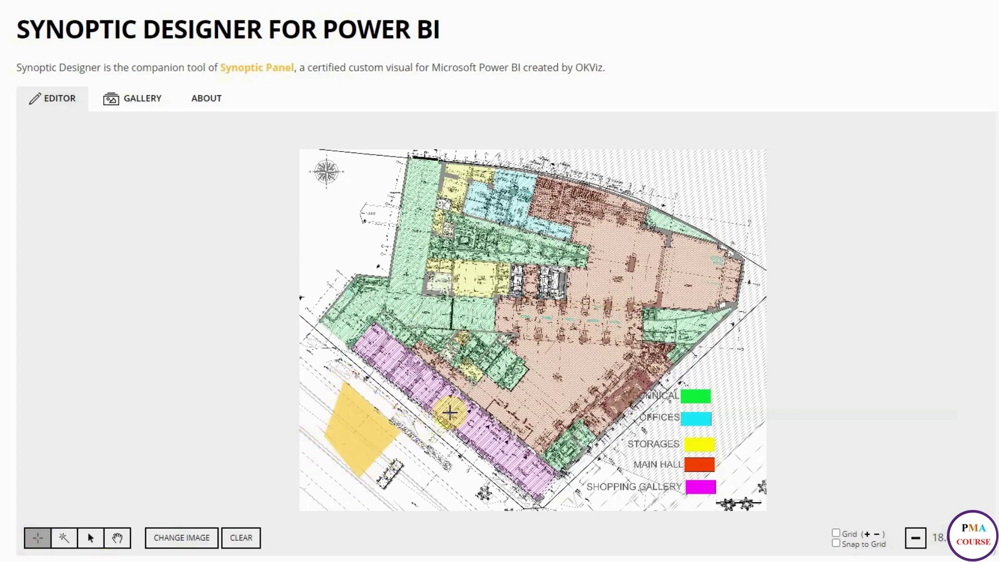
left_click(637, 406)
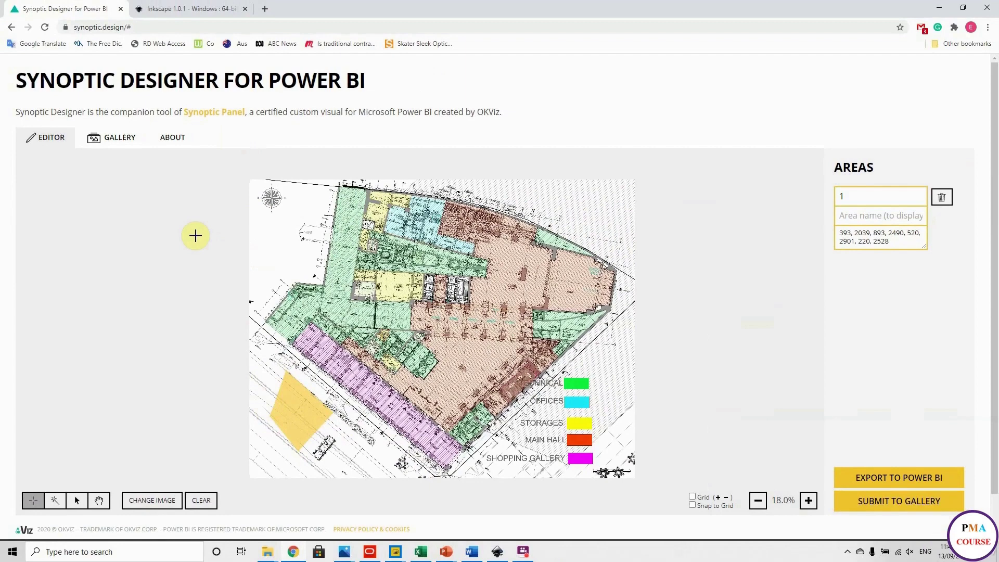
Step: Open the Inkscape website's download page for the 64-bit Windows version 1.0.1
left_click(199, 8)
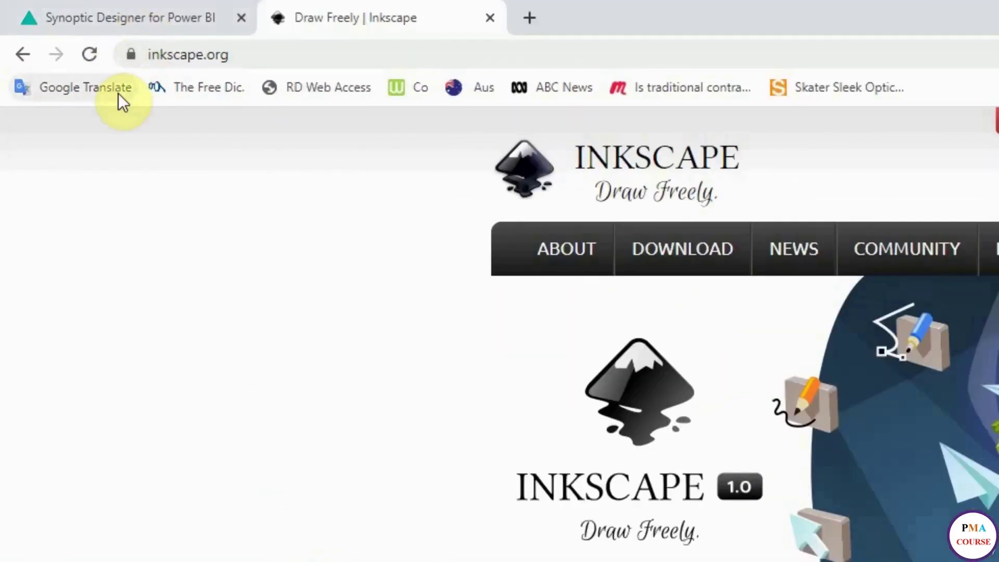
left_click(708, 266)
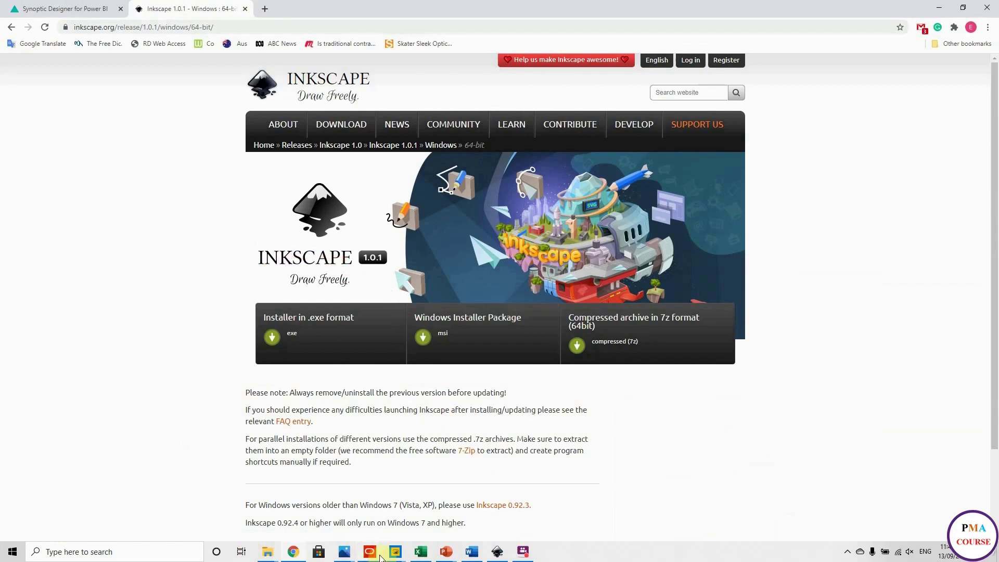
Step: Switch to Inkscape, embed the coloured floor plan image in the blank document and enlarge the object list
left_click(499, 553)
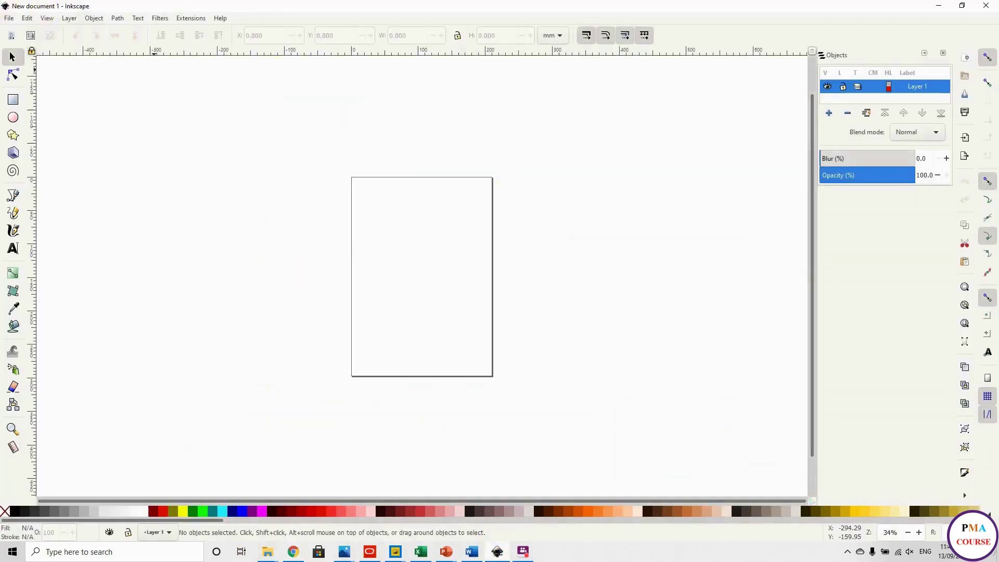
left_click_drag(598, 352, 449, 264)
left_click(561, 343)
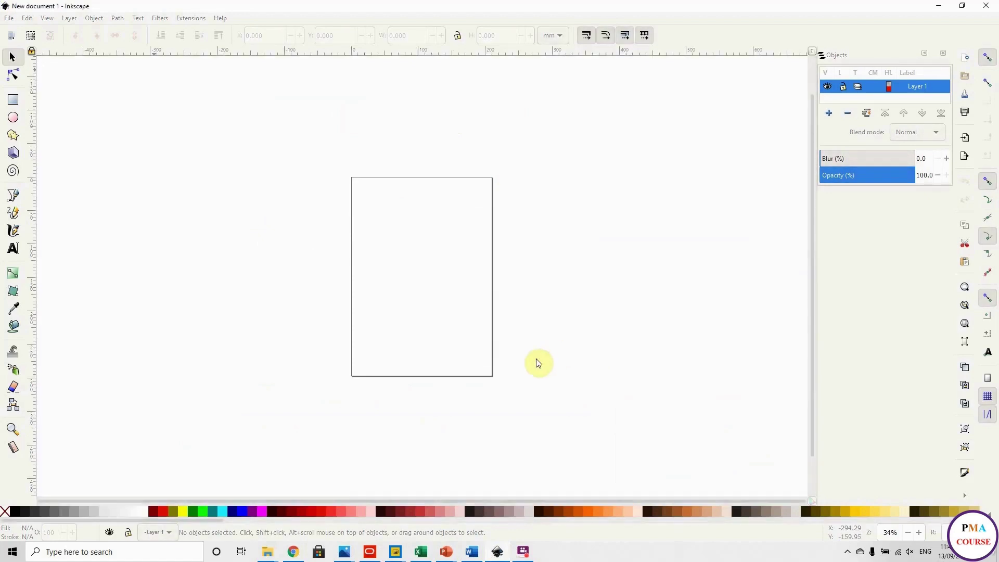
left_click_drag(530, 347, 706, 488)
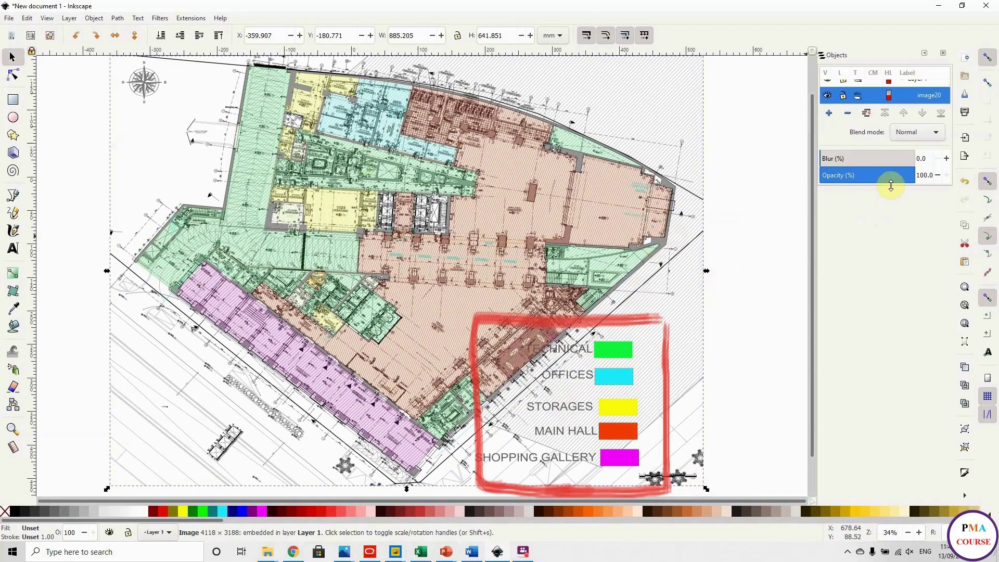
left_click_drag(891, 186, 894, 407)
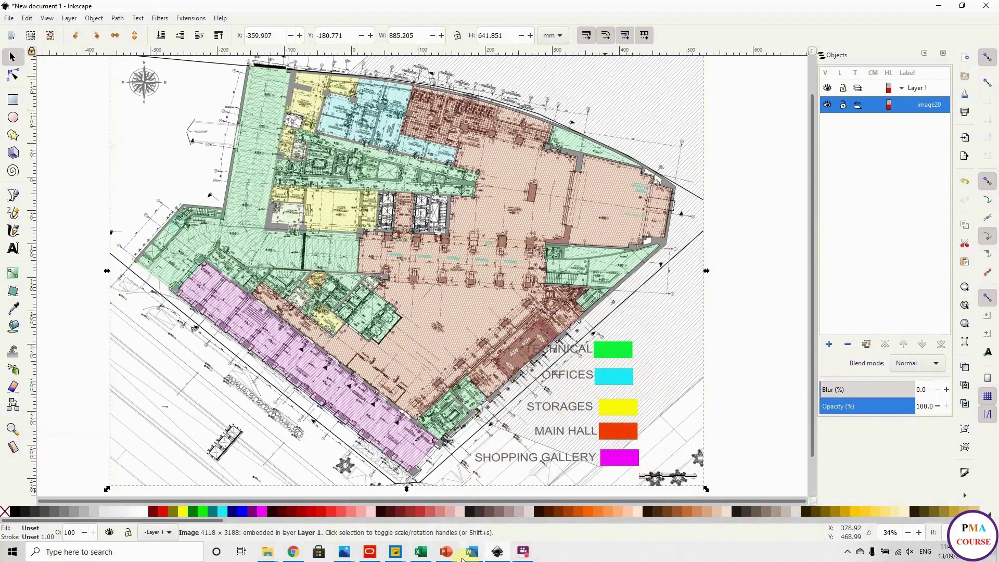
Step: Examine the podium values and descriptions on the Podium Area sheet of the N2 Database Excel workbook beside the plan, and return to Inkscape
left_click(417, 555)
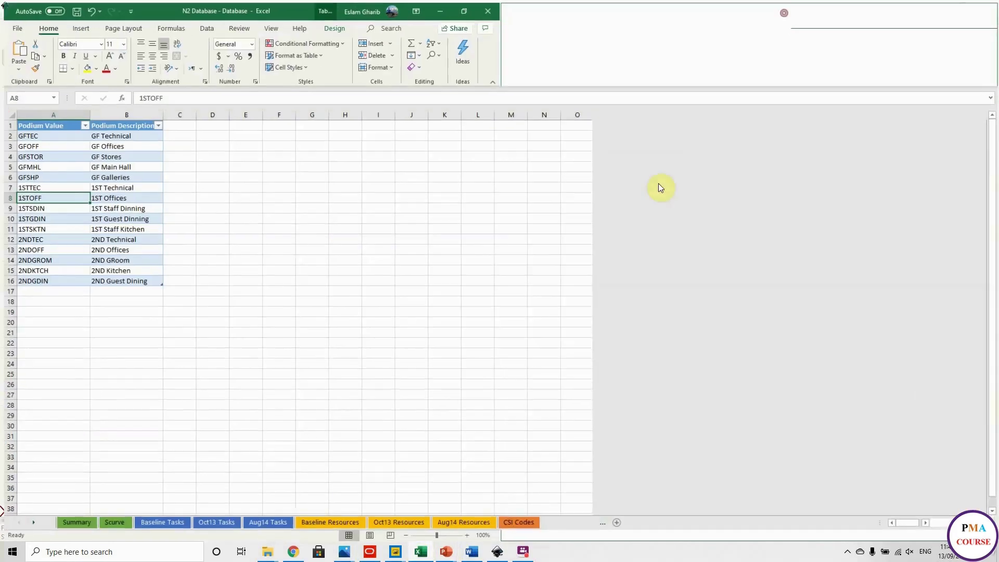
double_click(784, 12)
left_click(396, 522)
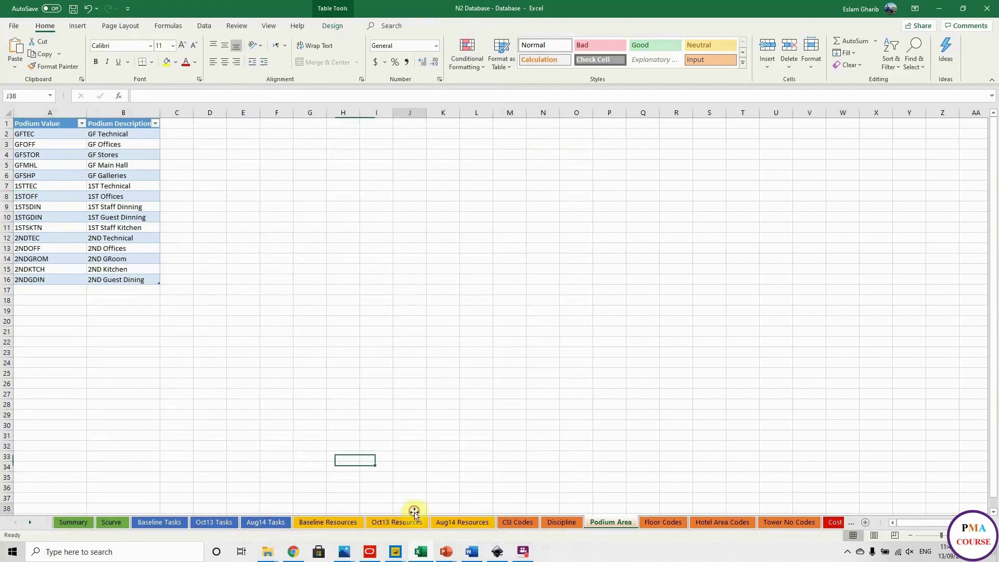
left_click(609, 522)
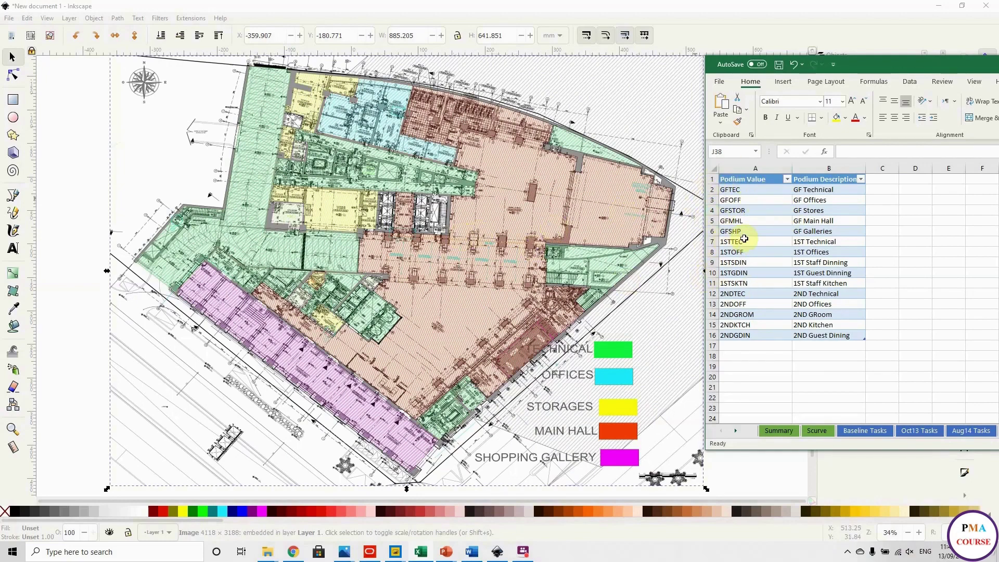
double_click(871, 65)
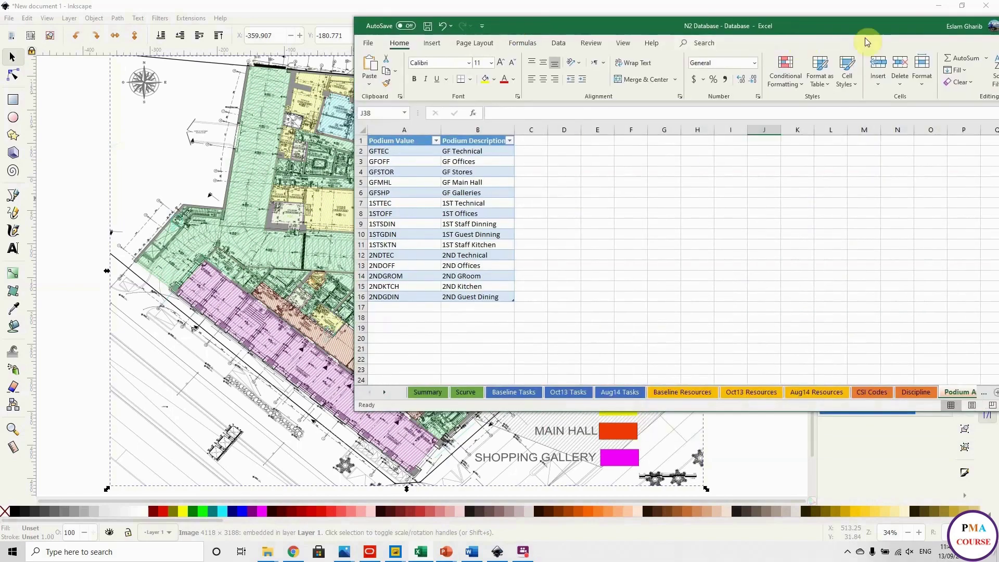
double_click(903, 30)
left_click(842, 39)
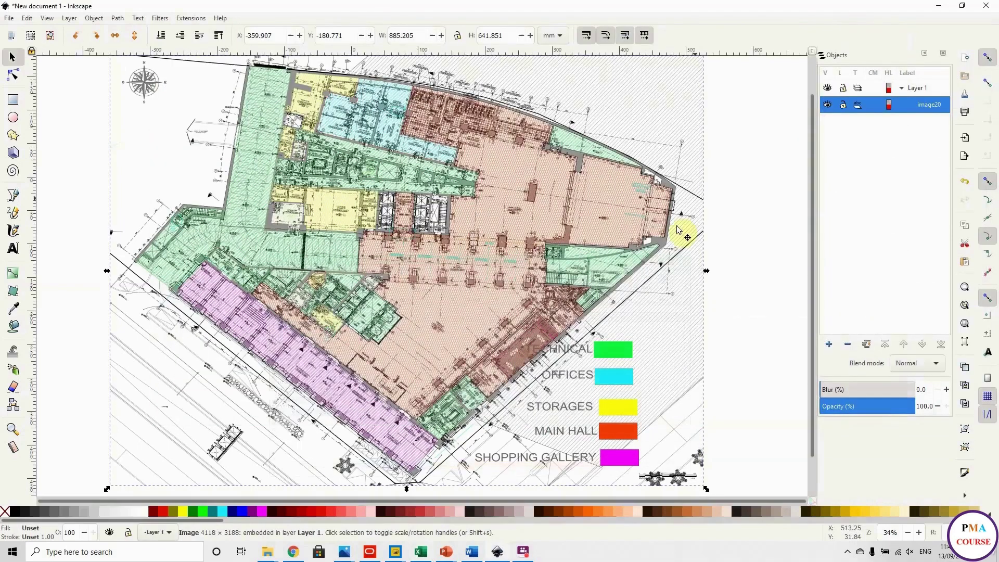
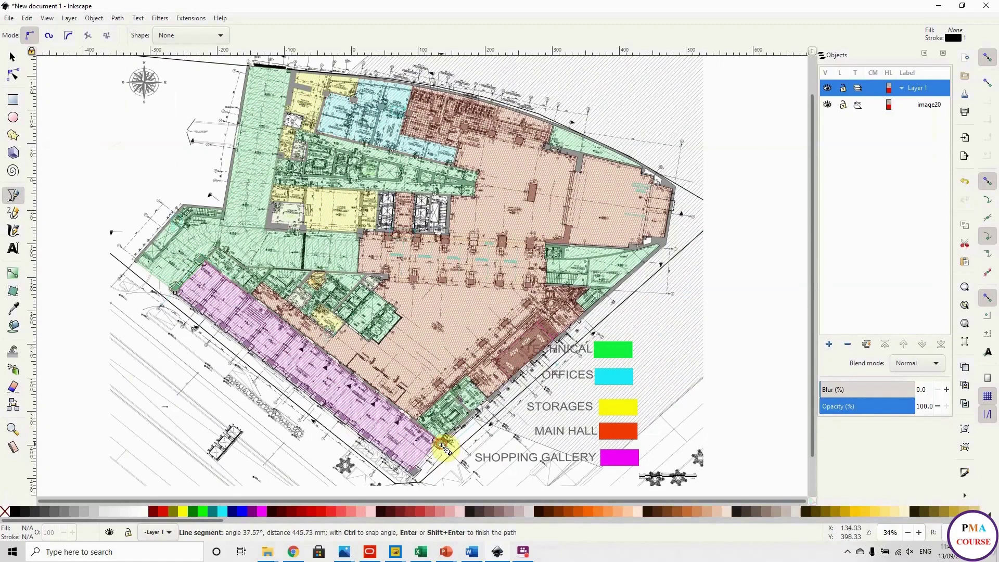
Step: Trace the shopping gallery strip as a closed four-sided Bezier path and fill it with magenta
left_click(411, 473)
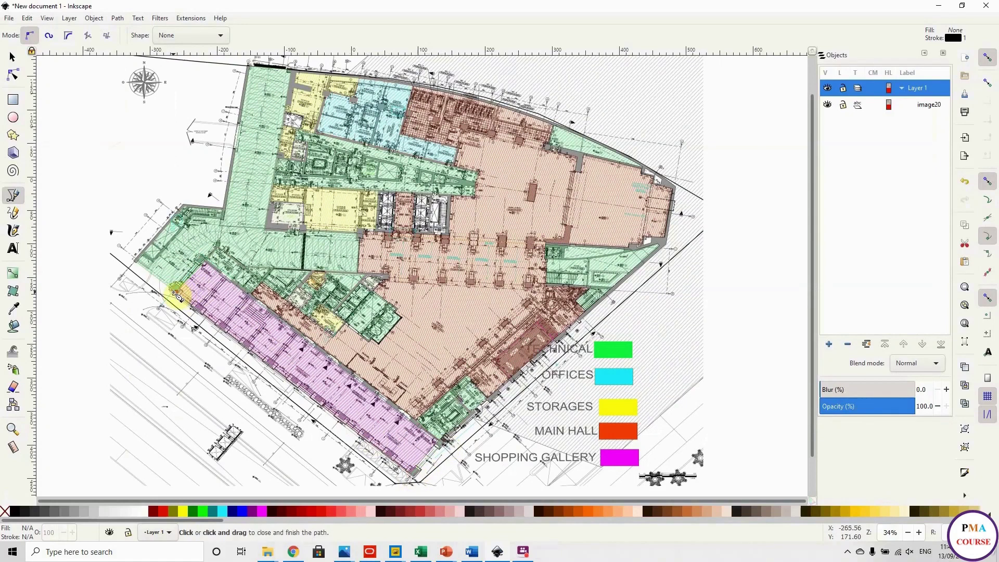
left_click(177, 296)
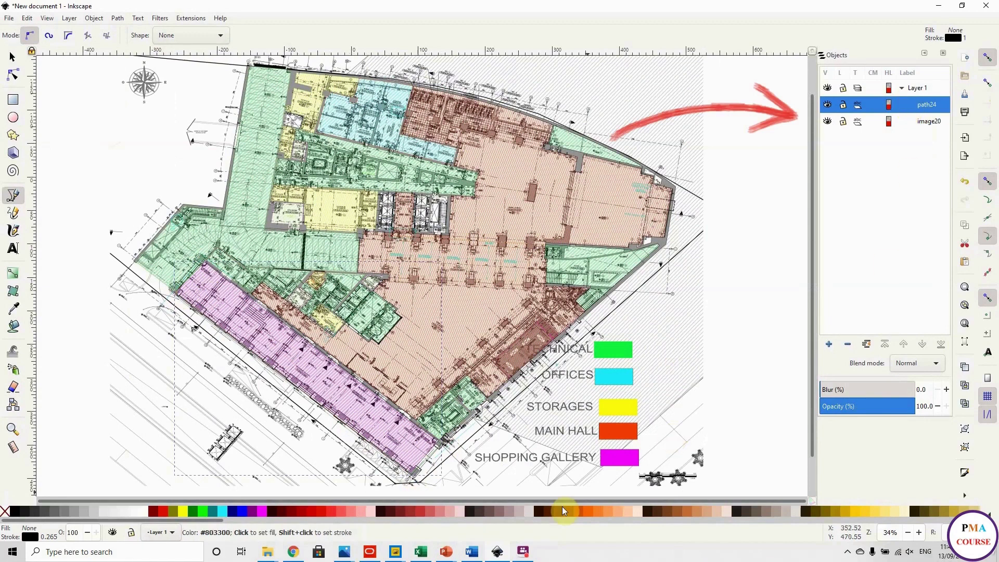
left_click(264, 509)
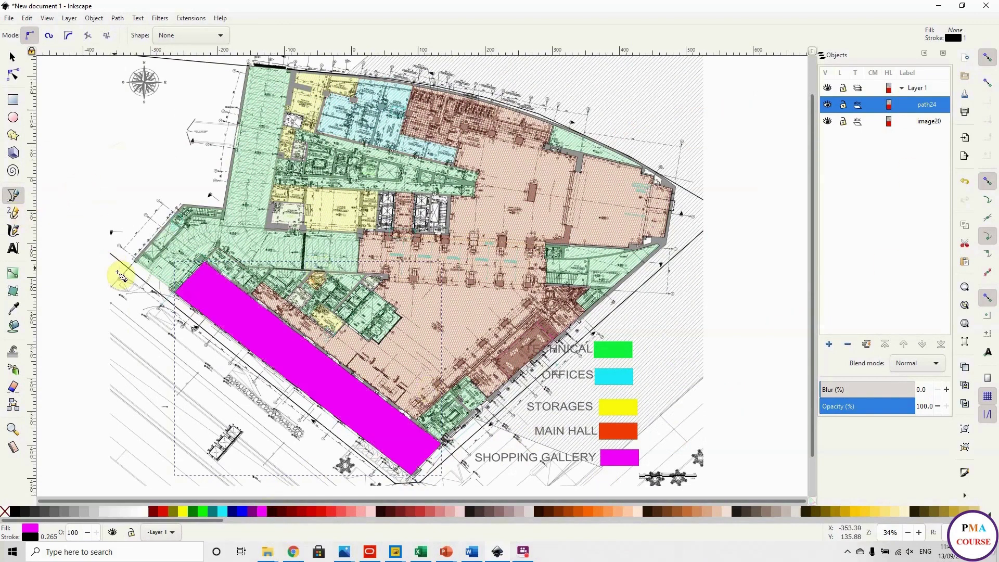
Step: Trace the large technical area on the plan's west side as a closed Bezier path and fill it with green
left_click(135, 259)
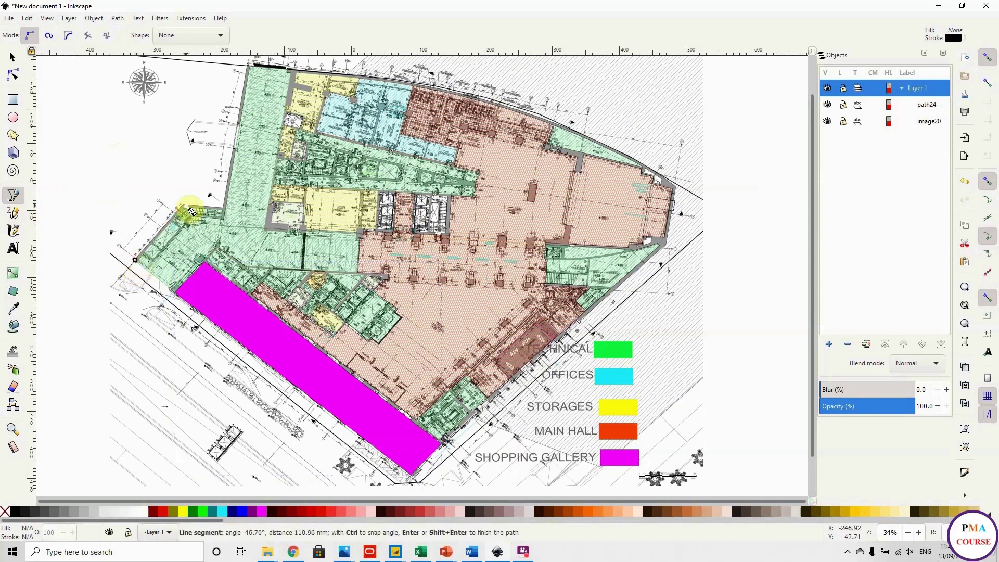
left_click(195, 206)
left_click(221, 209)
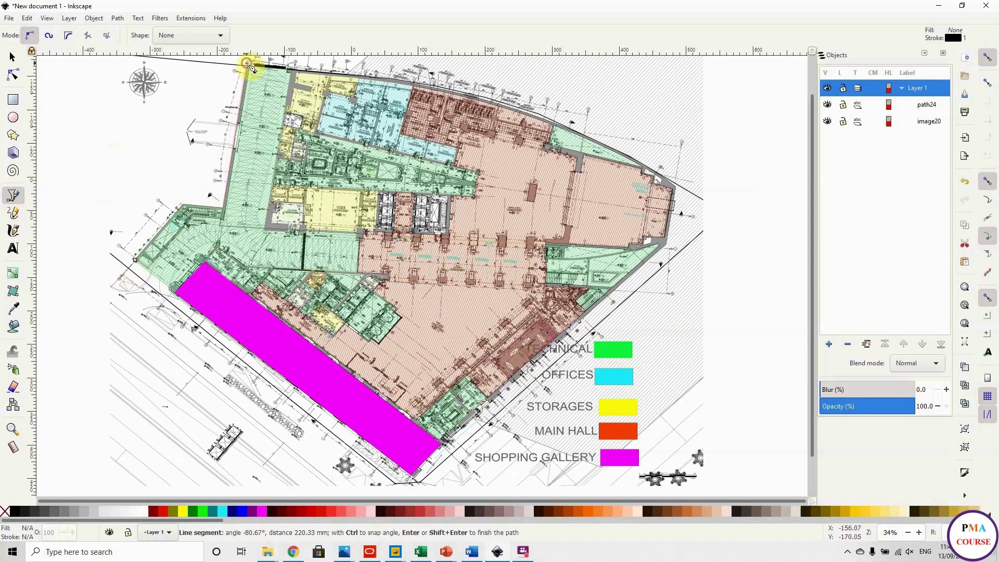
left_click(246, 65)
left_click(291, 69)
left_click(285, 129)
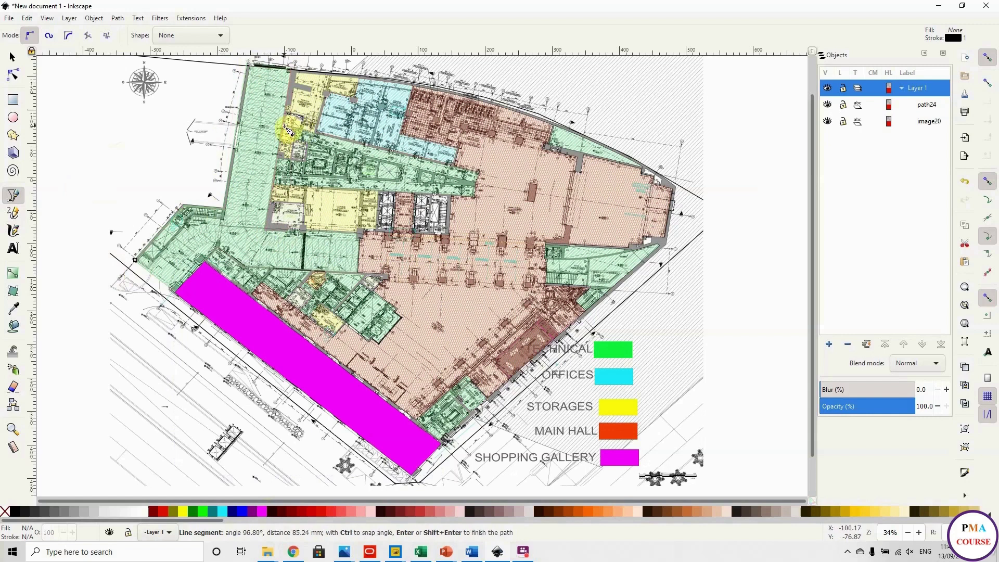
left_click(280, 192)
left_click(360, 253)
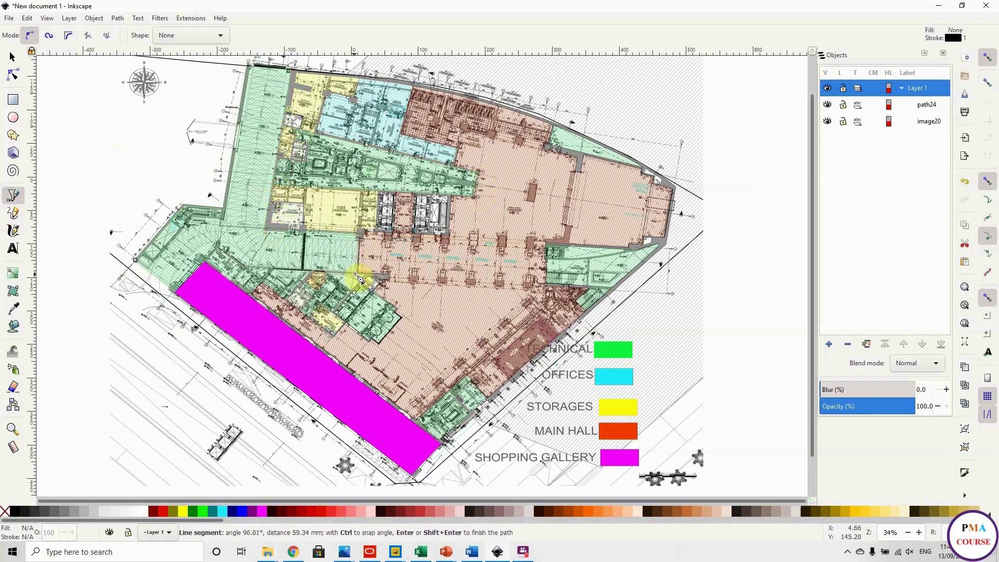
left_click(390, 284)
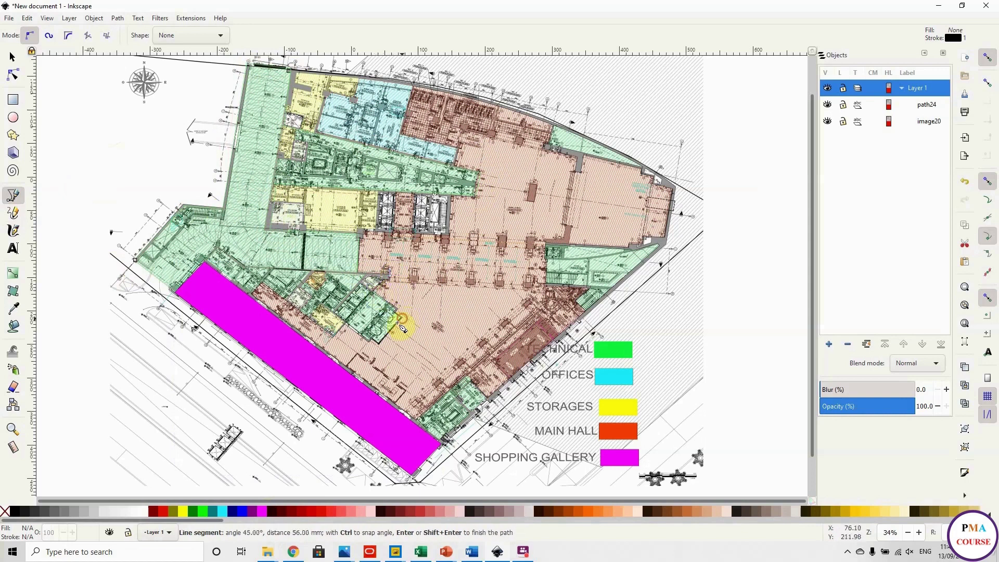
left_click(381, 347)
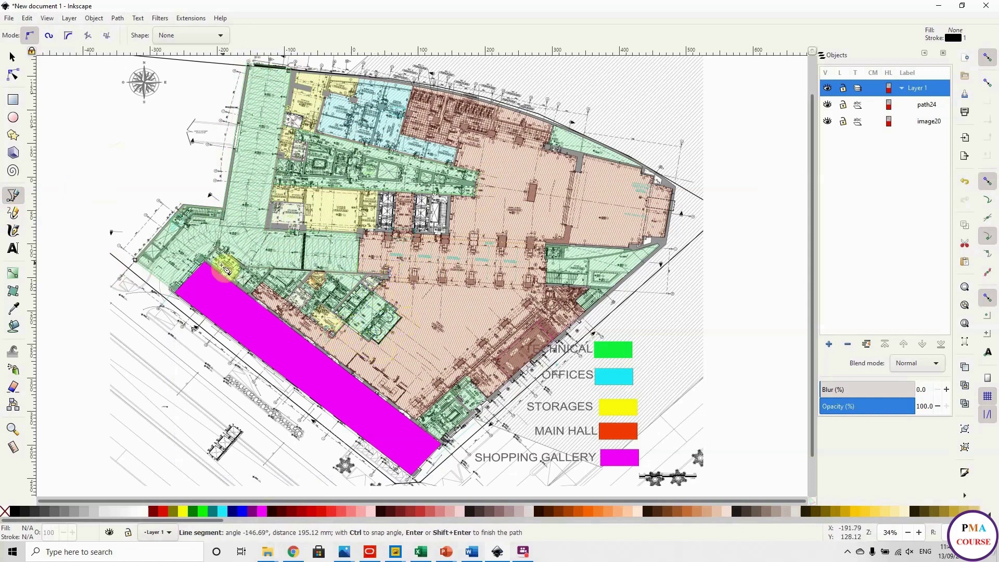
left_click(267, 291)
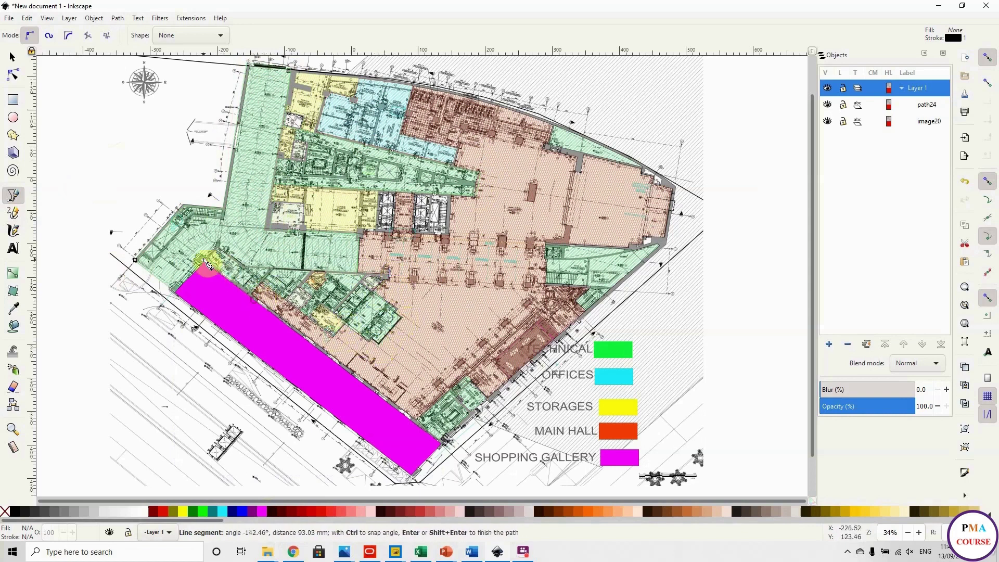
left_click(177, 292)
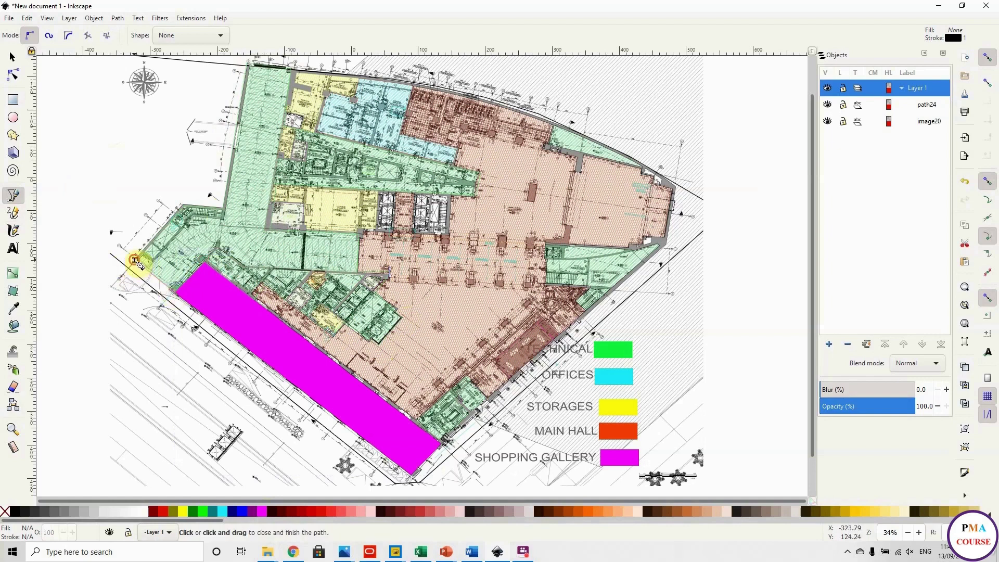
left_click(138, 262)
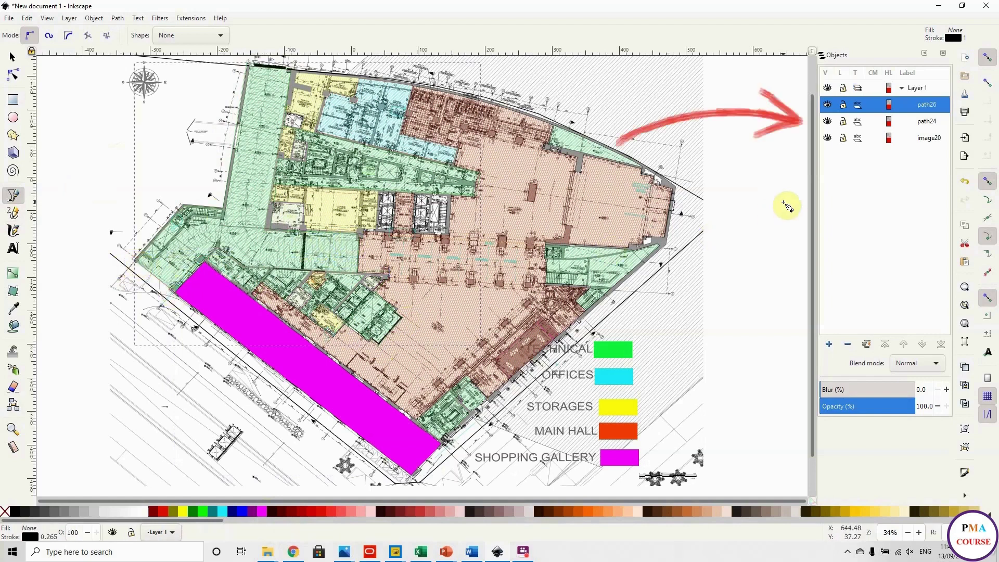
left_click(204, 512)
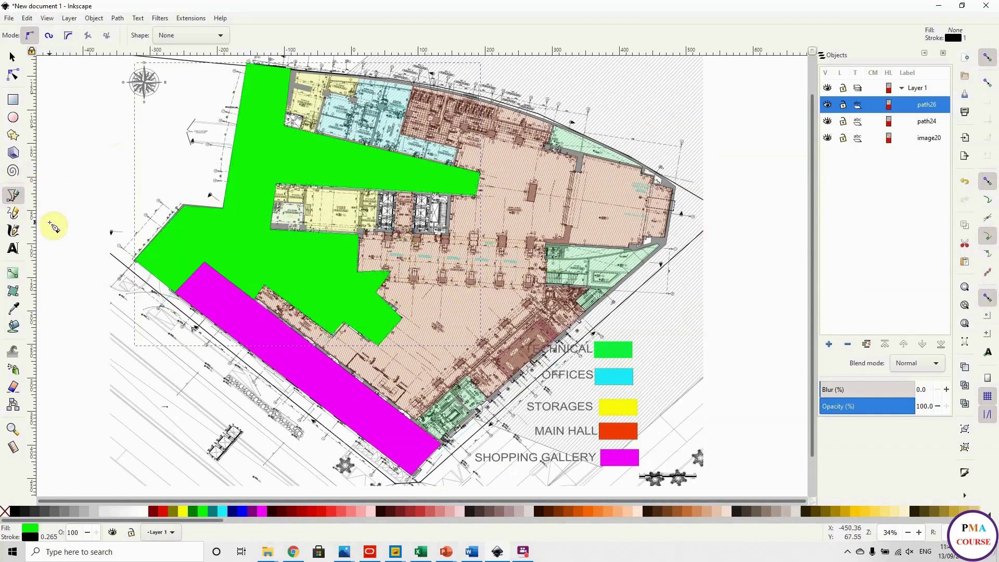
key("Escape")
Step: Trace the main hall as a closed Bezier path, following the neighbouring technical, office and storage boundaries, and fill it with red
left_click(263, 307)
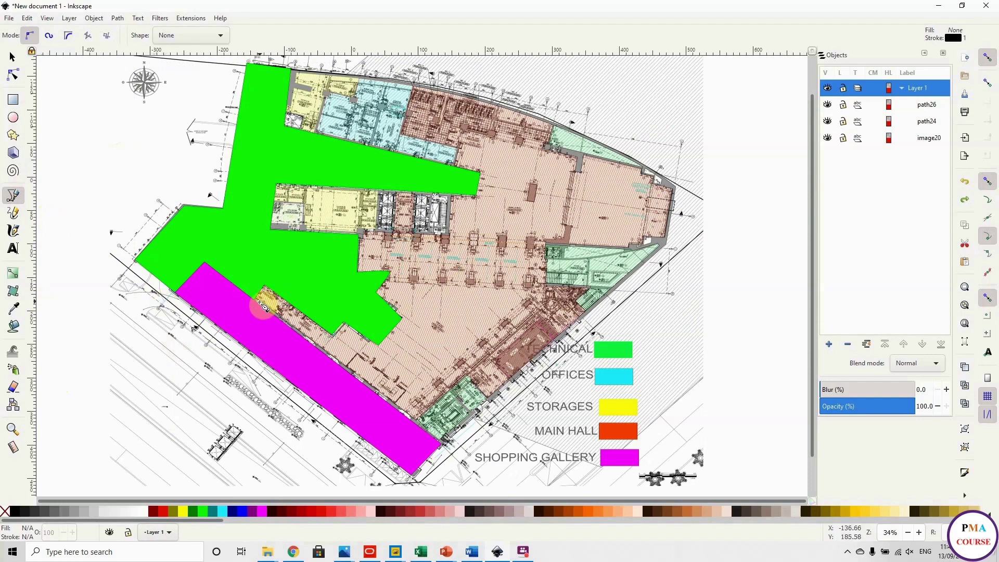
left_click(336, 332)
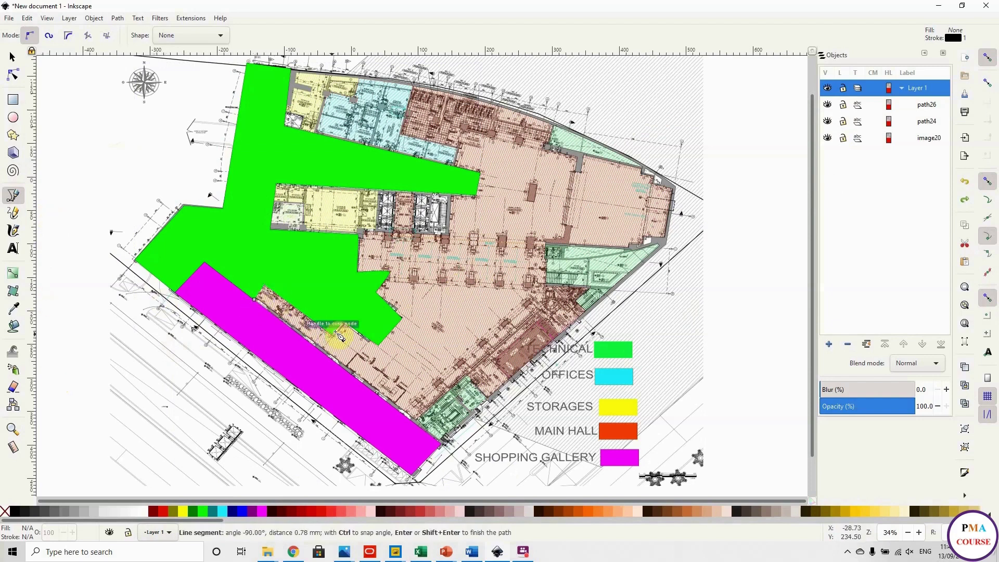
left_click(378, 344)
left_click(400, 318)
left_click(377, 290)
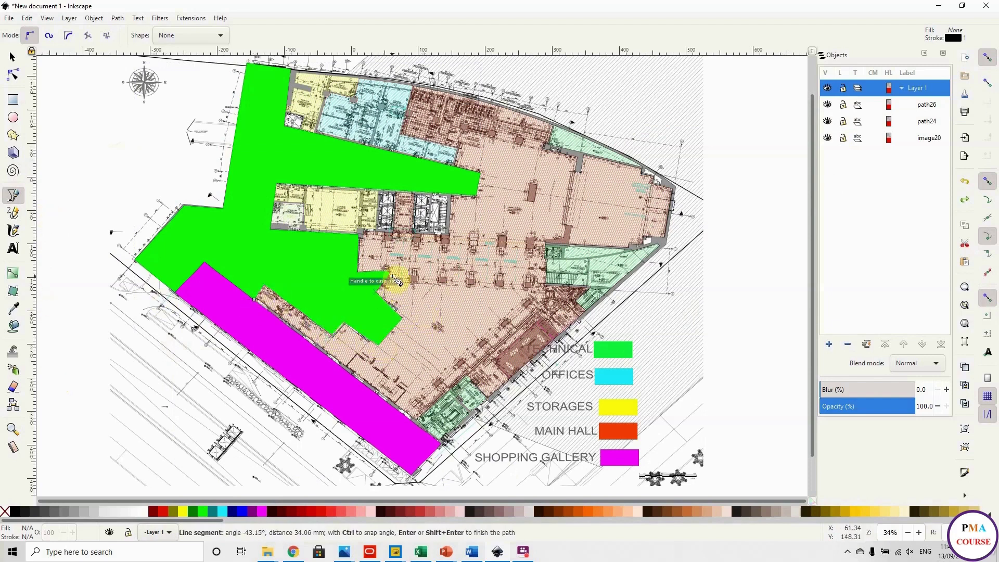
left_click(388, 272)
left_click(358, 272)
left_click(358, 234)
left_click(448, 233)
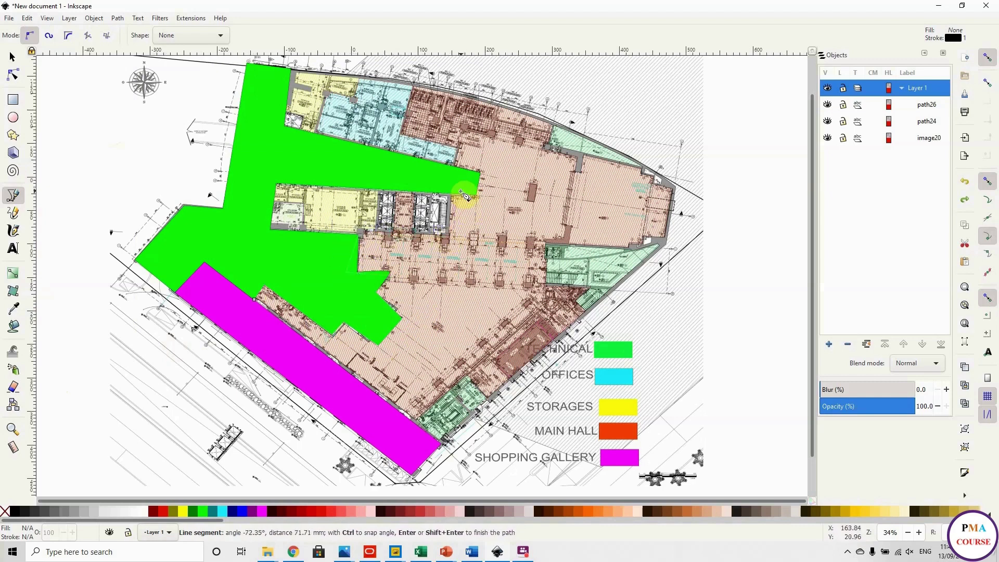
left_click(477, 197)
left_click(479, 172)
left_click(458, 164)
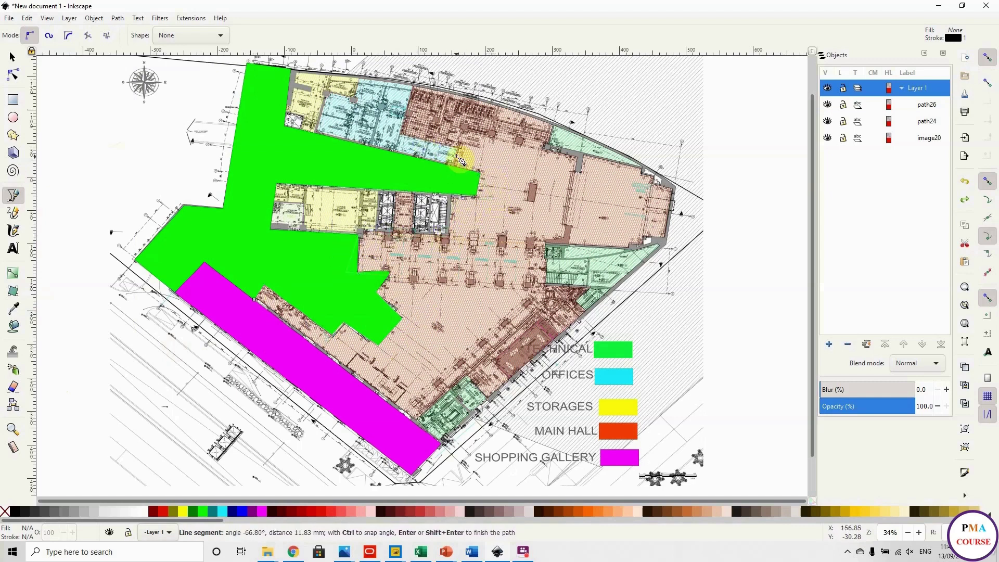
left_click(409, 139)
left_click(411, 94)
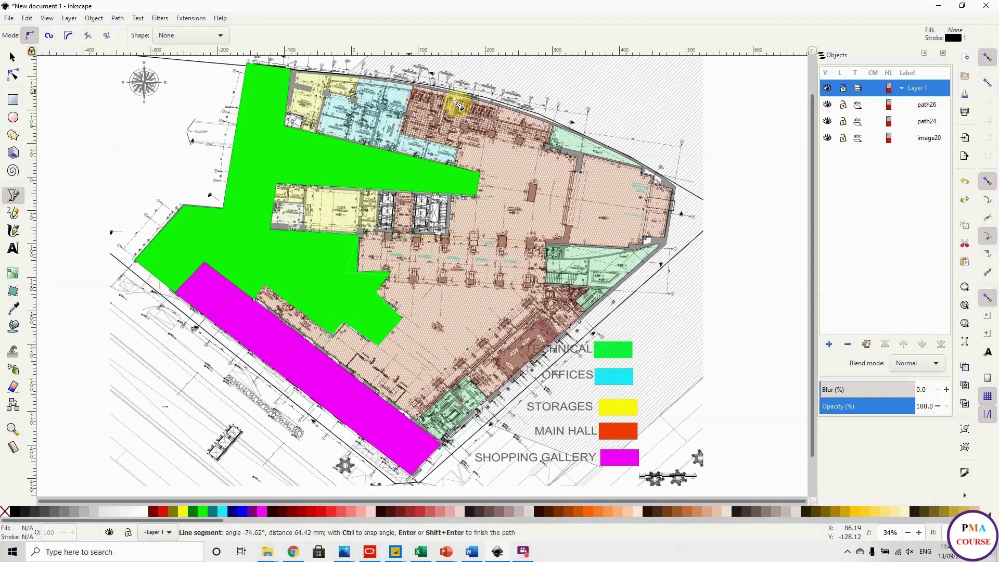
left_click(543, 125)
left_click(664, 192)
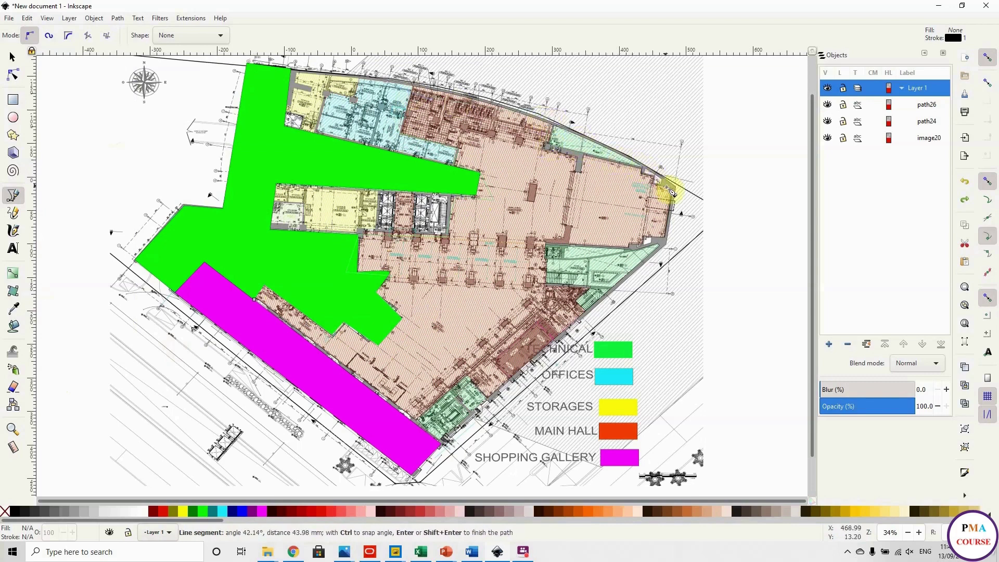
left_click(655, 242)
left_click(544, 248)
left_click(554, 290)
left_click(591, 296)
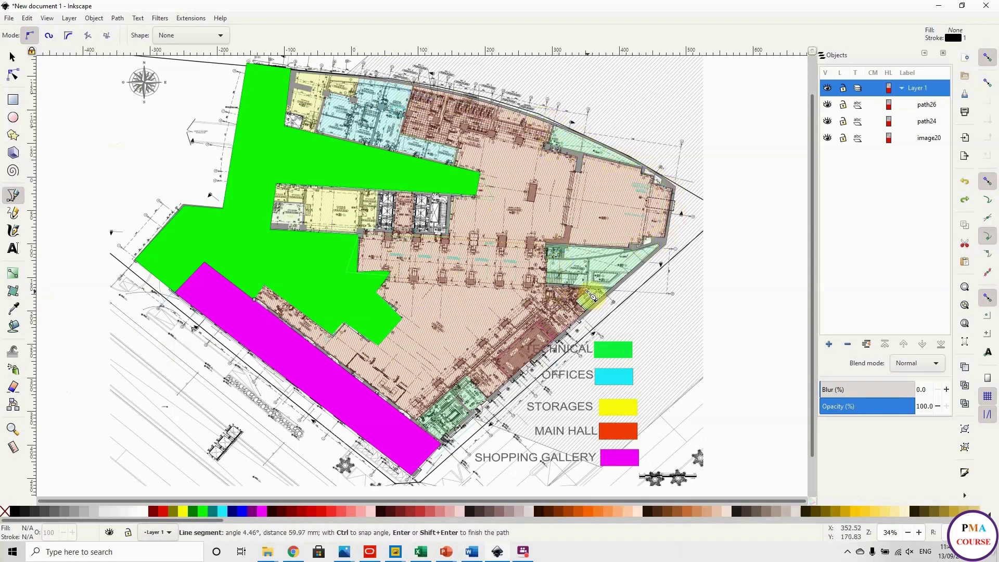
left_click(459, 453)
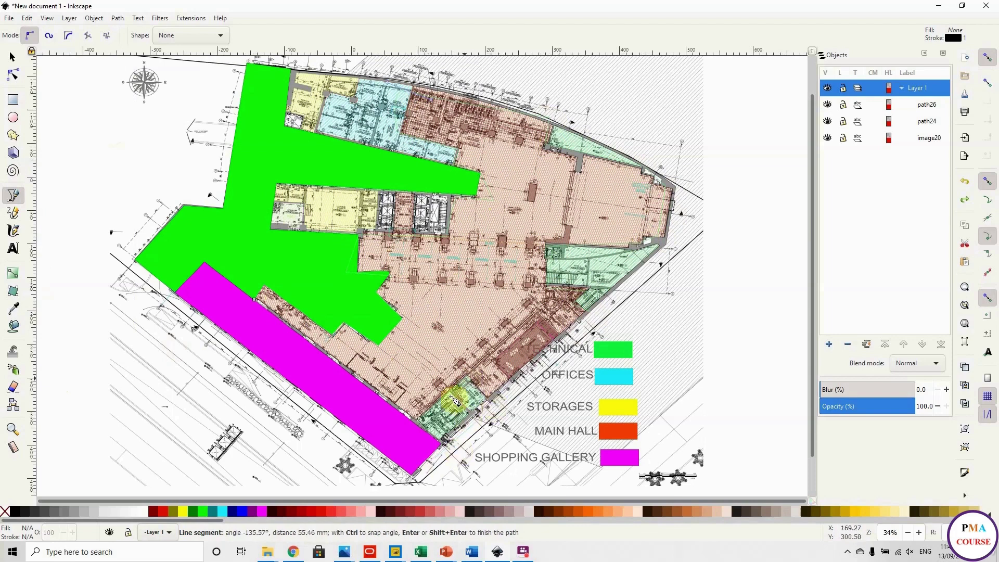
left_click(411, 418)
left_click(254, 300)
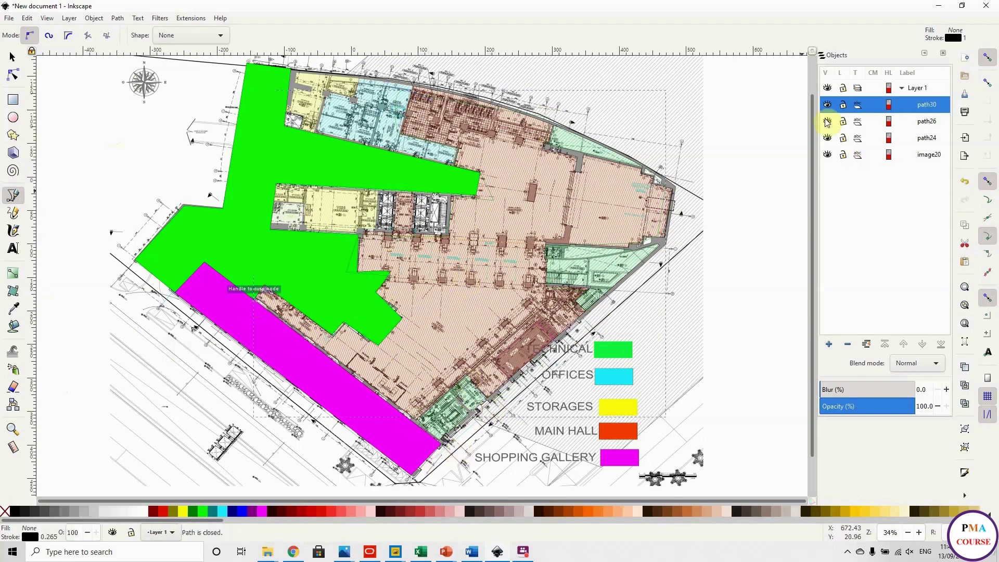
left_click(319, 511)
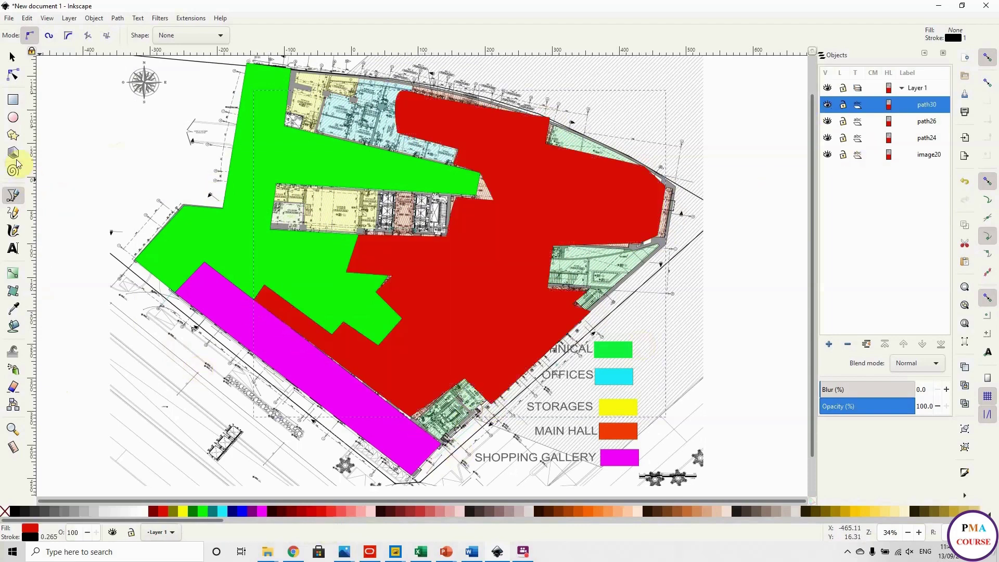
Step: Trace the offices area between the technical zone and the main hall as a closed Bezier path and fill it with aqua
left_click(319, 132)
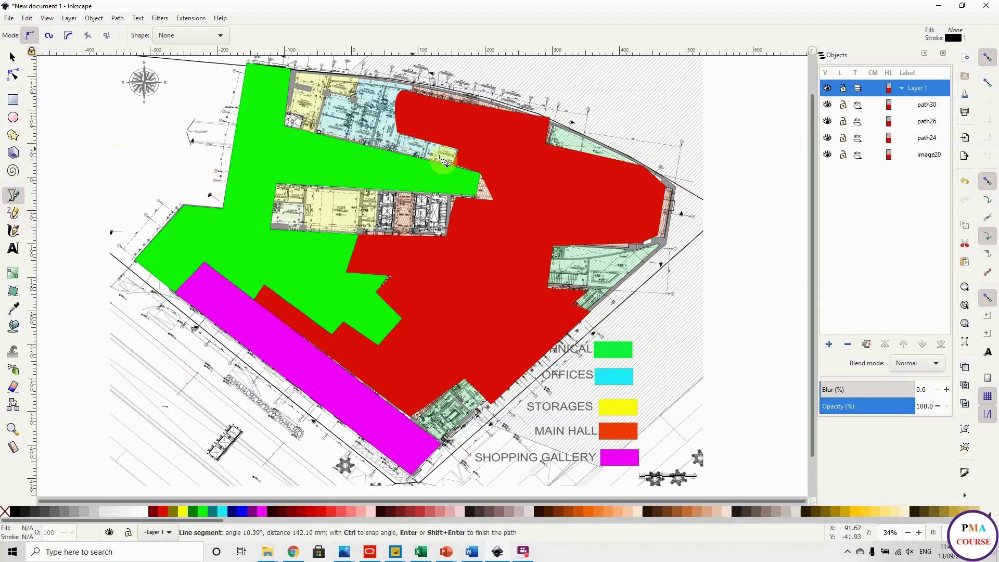
left_click(392, 103)
left_click(420, 88)
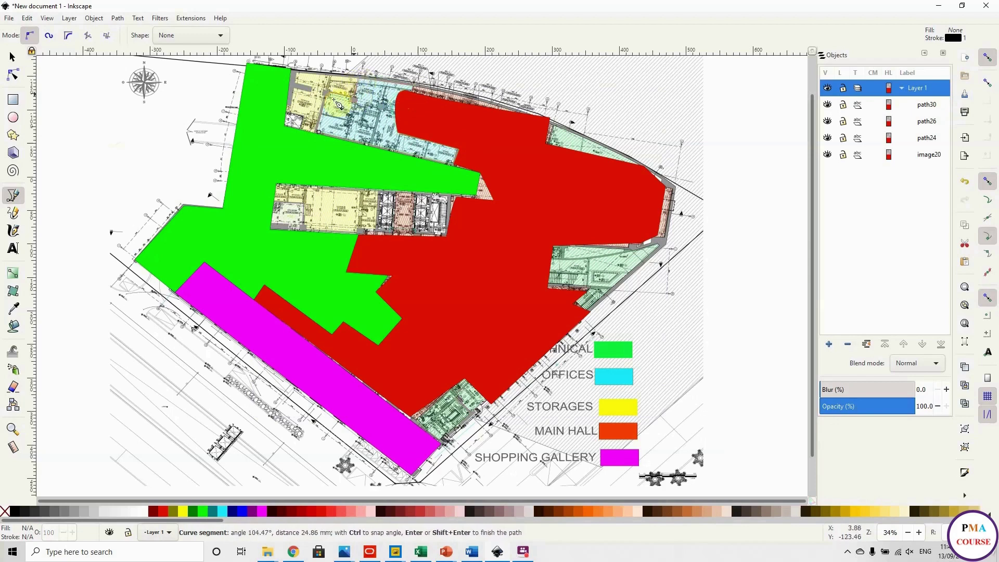
left_click(319, 132)
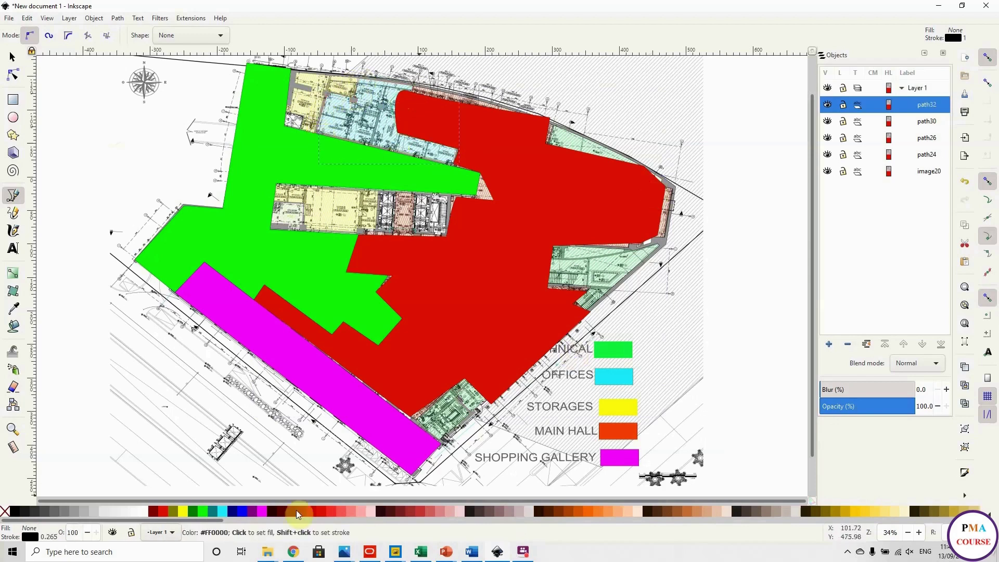
left_click(222, 511)
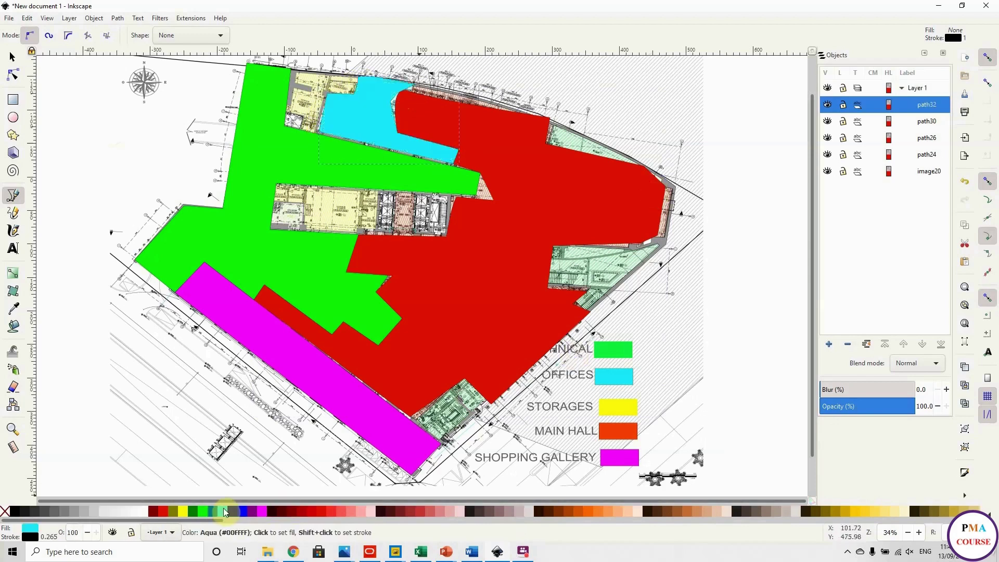
Step: Trace the storage block in the middle of the plan as a closed four-sided Bezier path and fill it with yellow
left_click(13, 196)
left_click(270, 228)
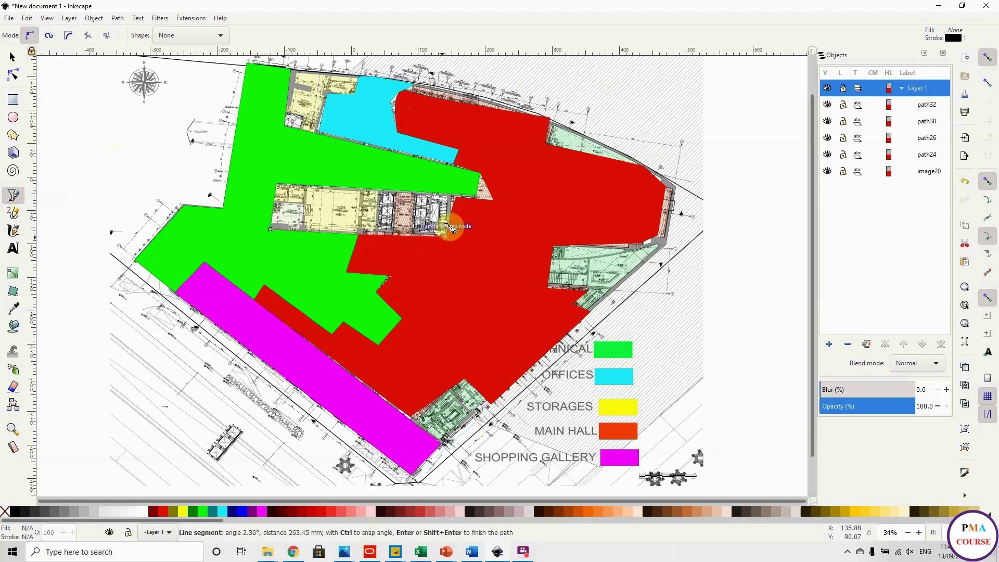
left_click(270, 229)
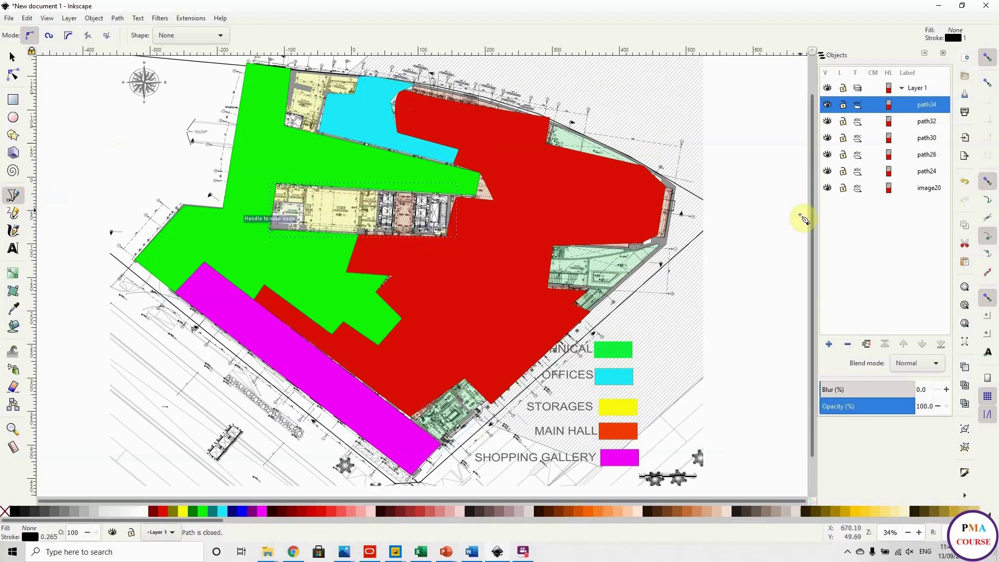
left_click(183, 512)
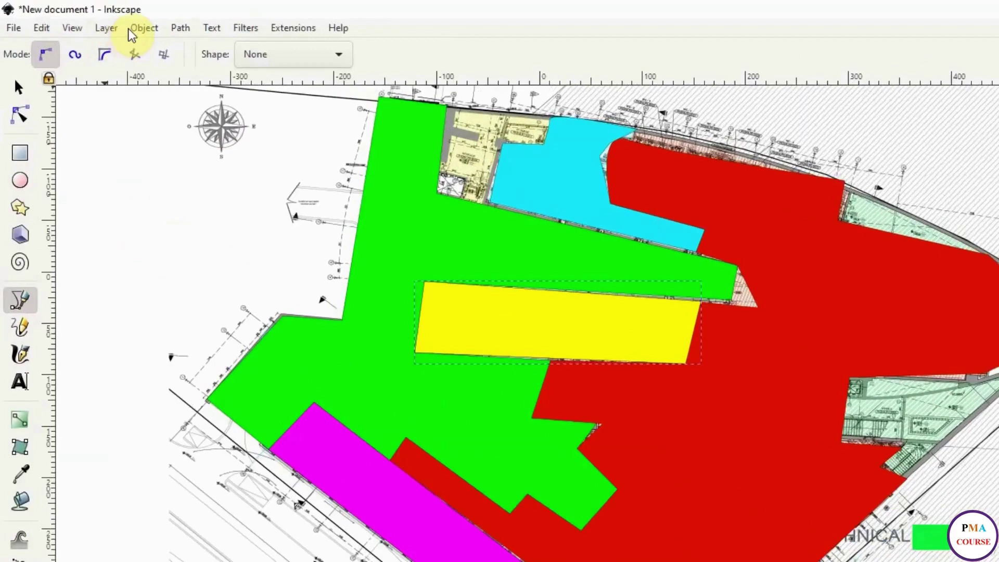
Step: Show the object properties of the yellow storage path and enlarge the object list to display all paths and the image
left_click(104, 20)
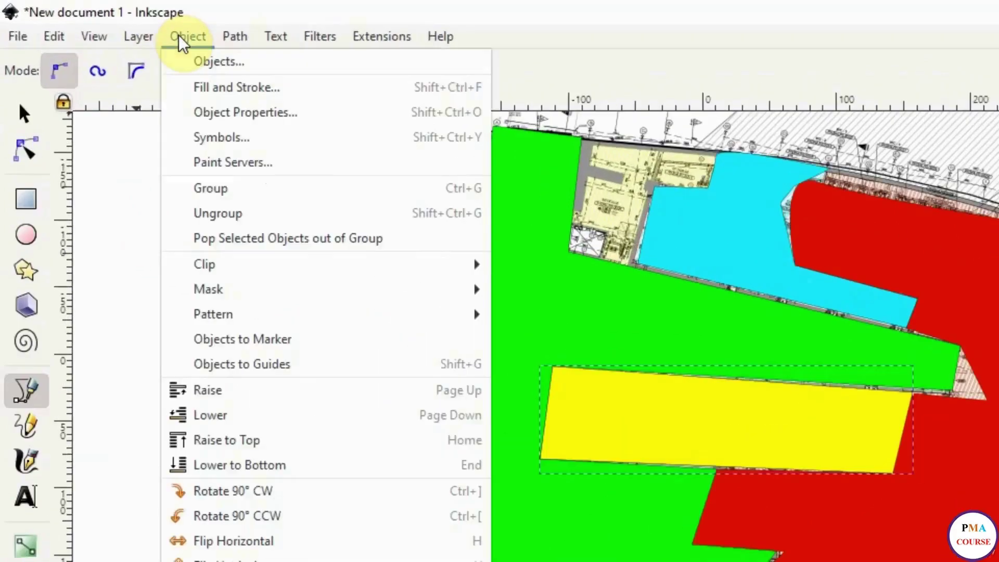
left_click(278, 117)
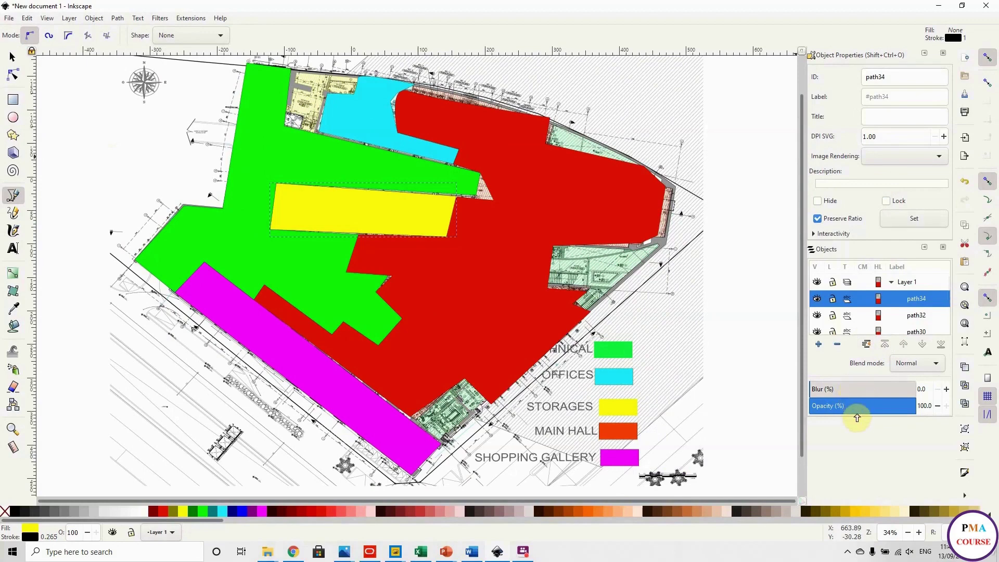
left_click_drag(857, 416, 856, 502)
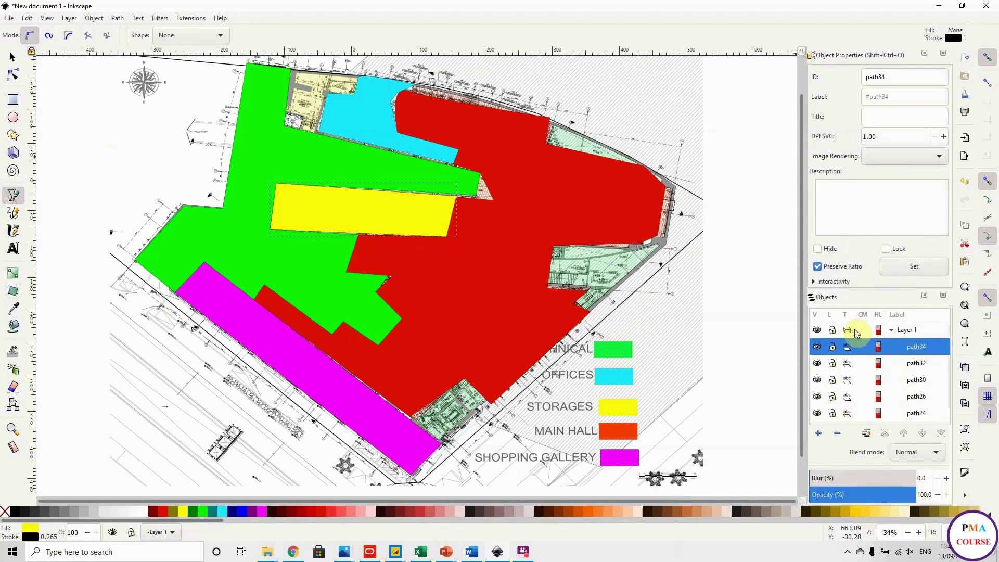
left_click_drag(859, 286, 861, 261)
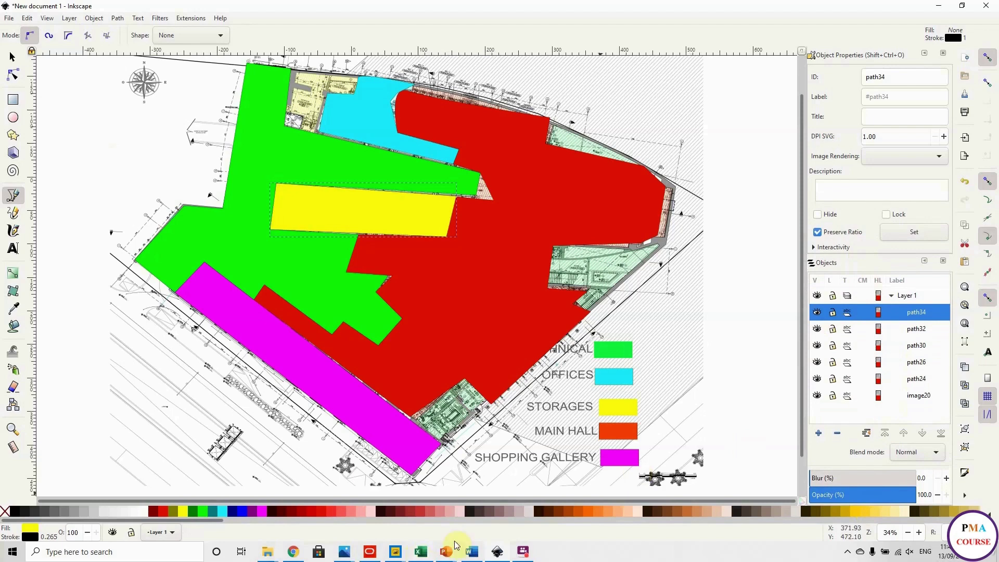
Step: Copy the podium value GFSTOR from cell A4 of the N2 Database workbook in Excel and return to Inkscape
left_click(422, 552)
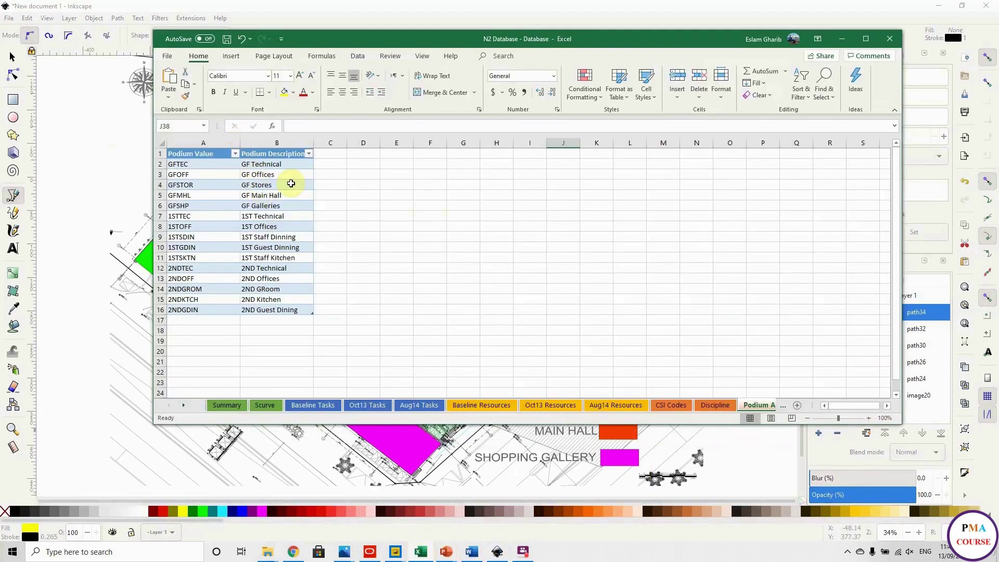
left_click(222, 185)
double_click(302, 126)
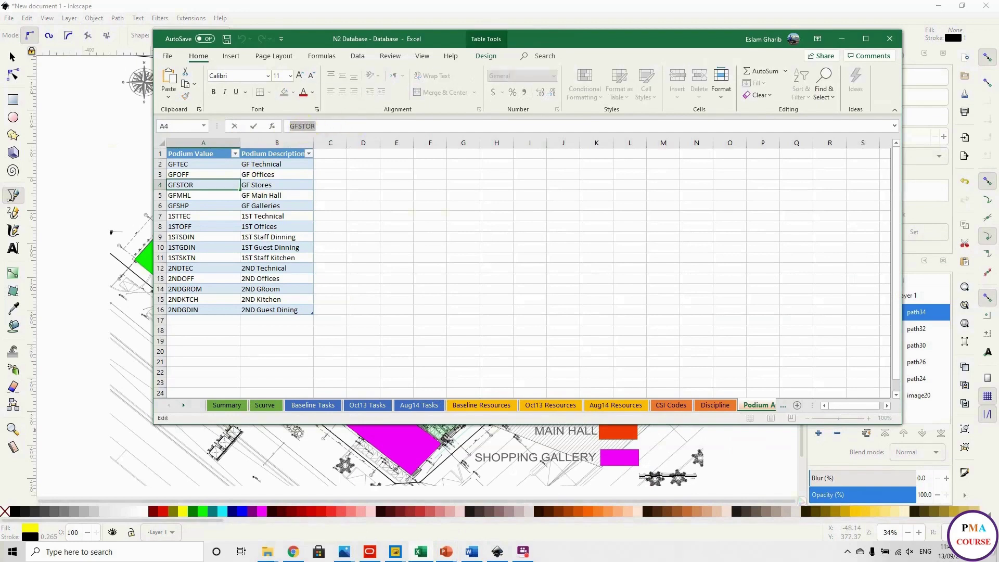
left_click(842, 38)
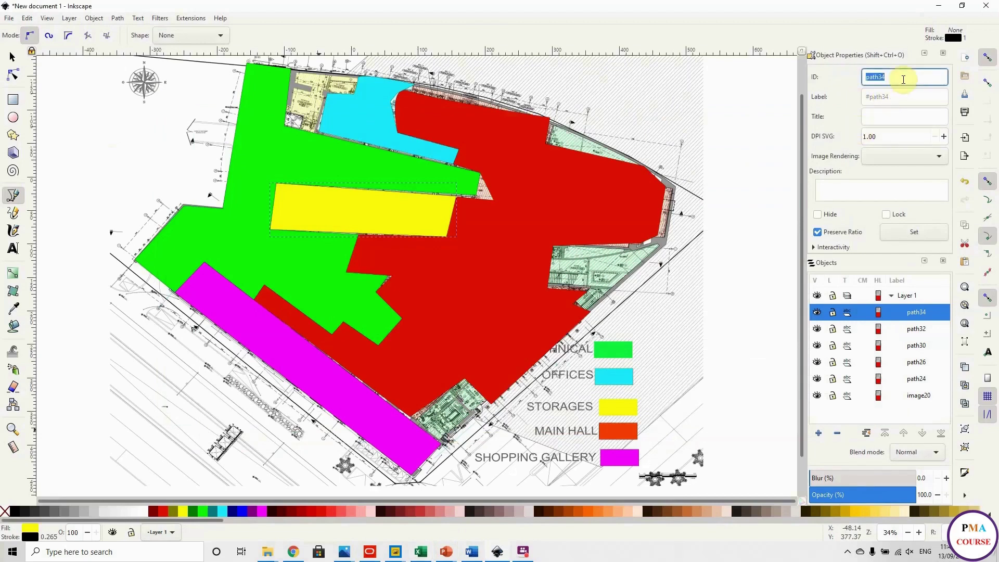
Step: Give the yellow storage path the ID GFSTOR and the label Stores, and apply both
left_click(902, 98)
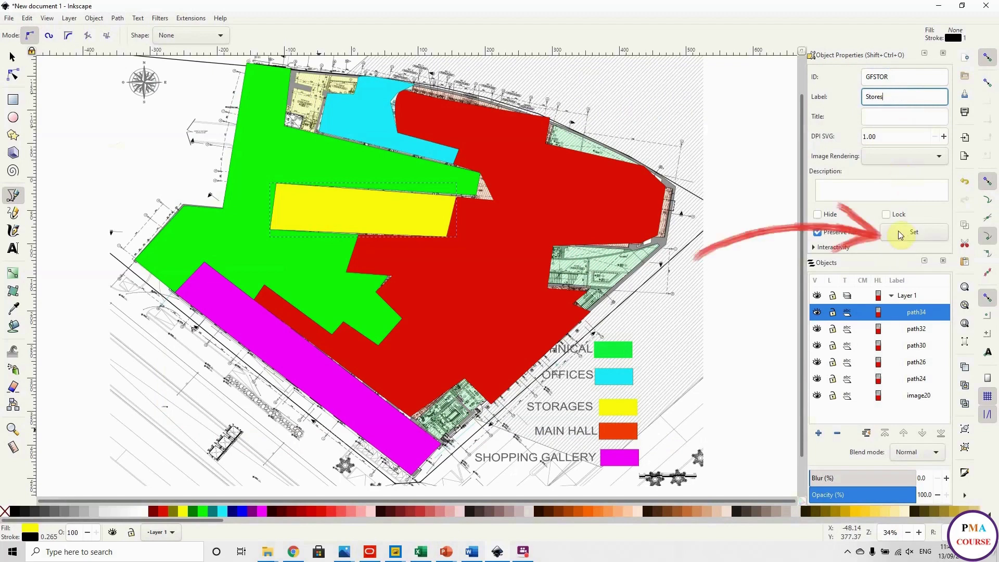
left_click(929, 233)
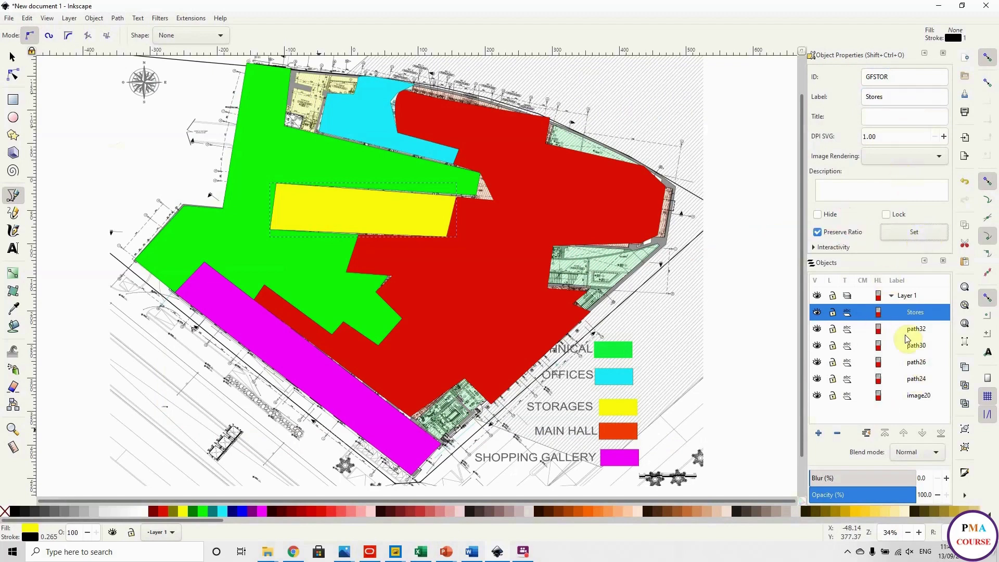
Step: Toggle path32's visibility to identify its area, copy GFOFF from cell A3 of the N2 Database workbook in Excel, and return to Inkscape
left_click(817, 329)
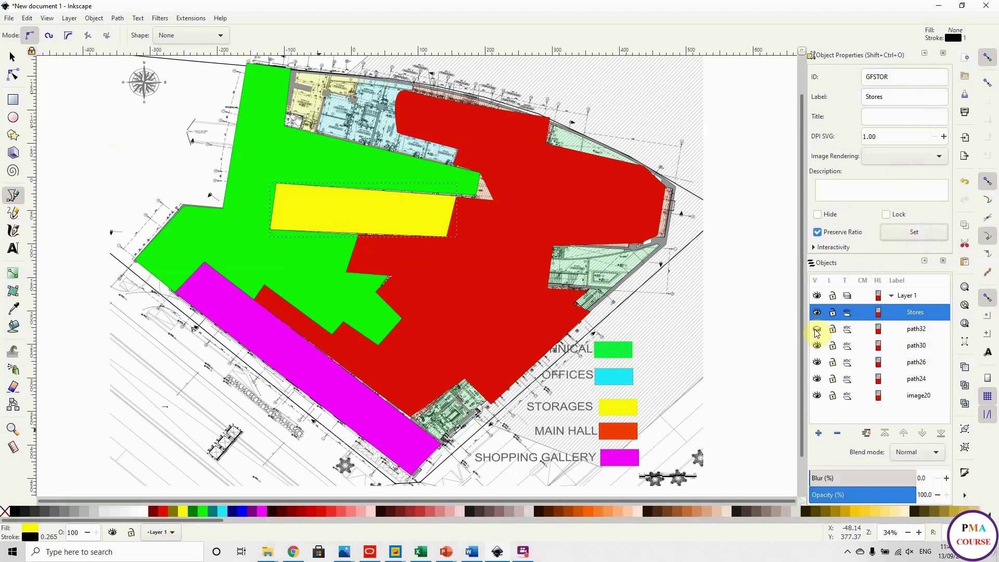
left_click(817, 330)
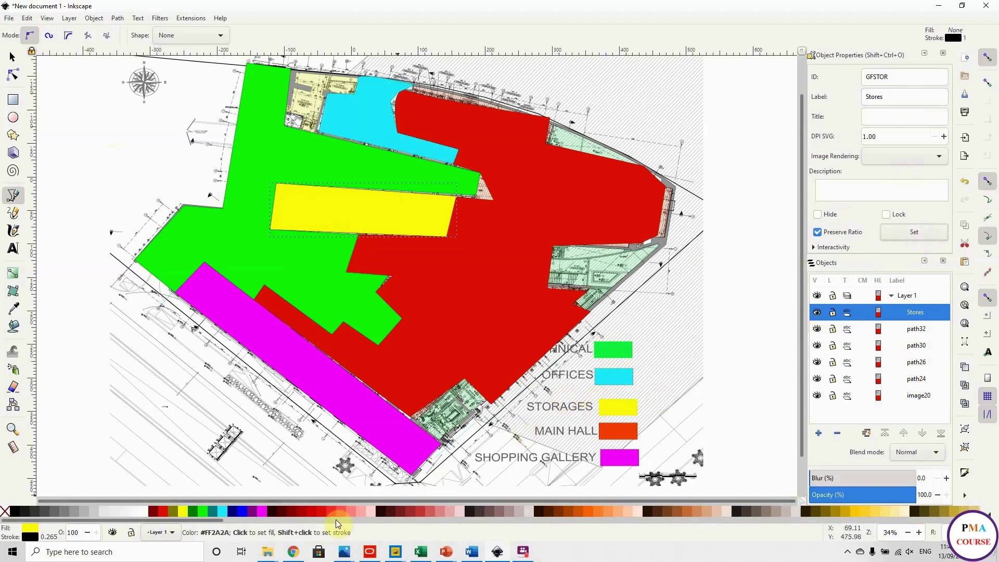
left_click(420, 552)
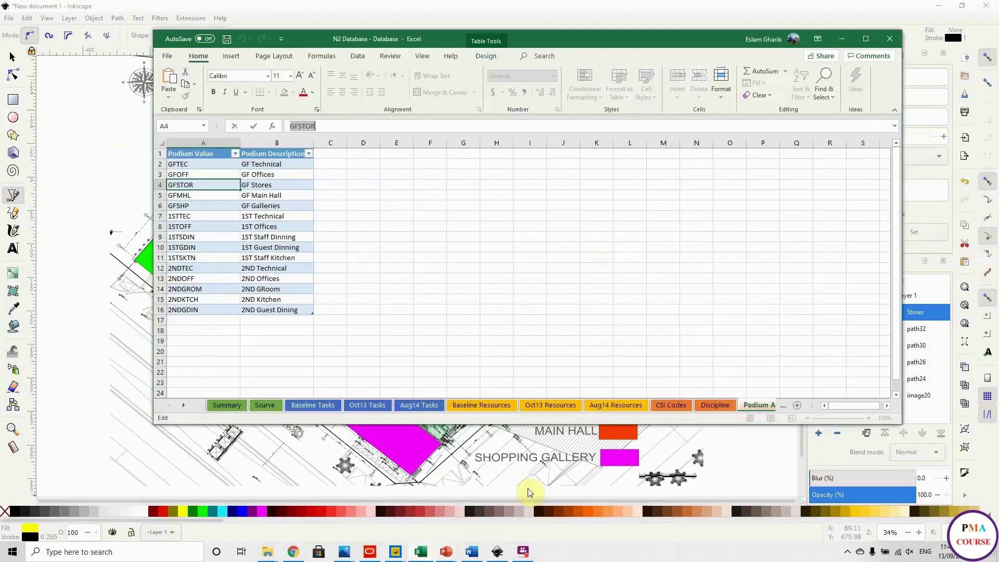
left_click(190, 177)
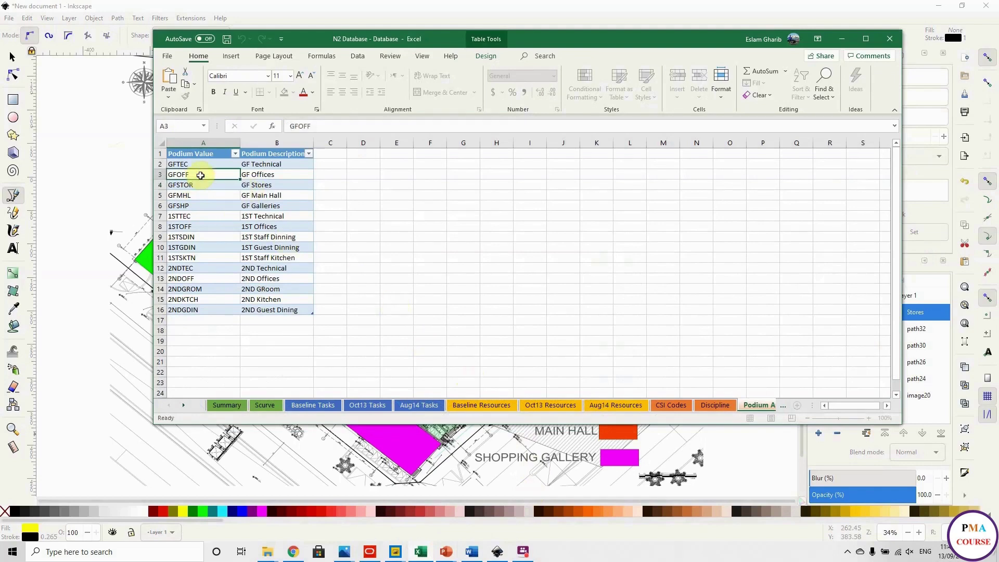
double_click(295, 127)
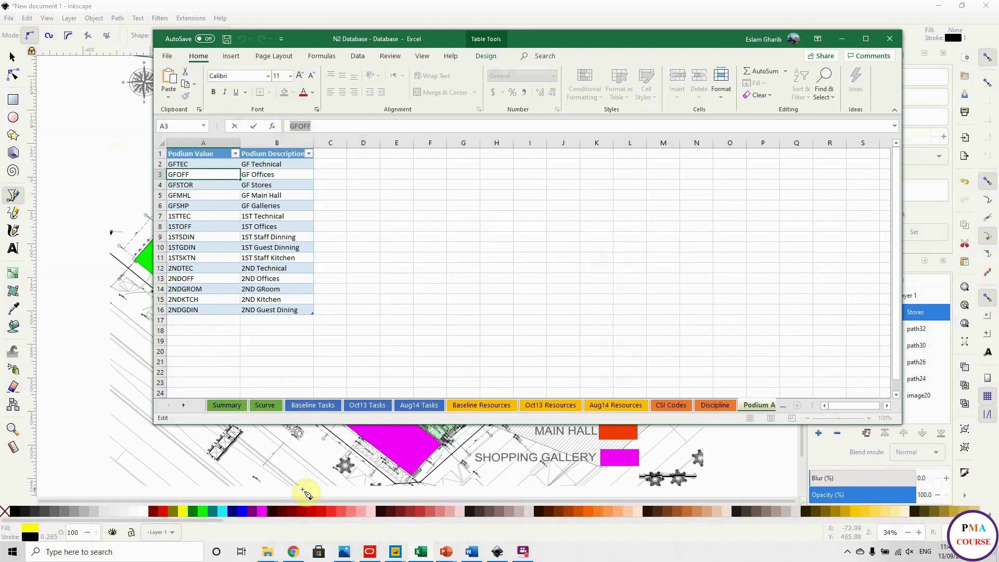
left_click(345, 552)
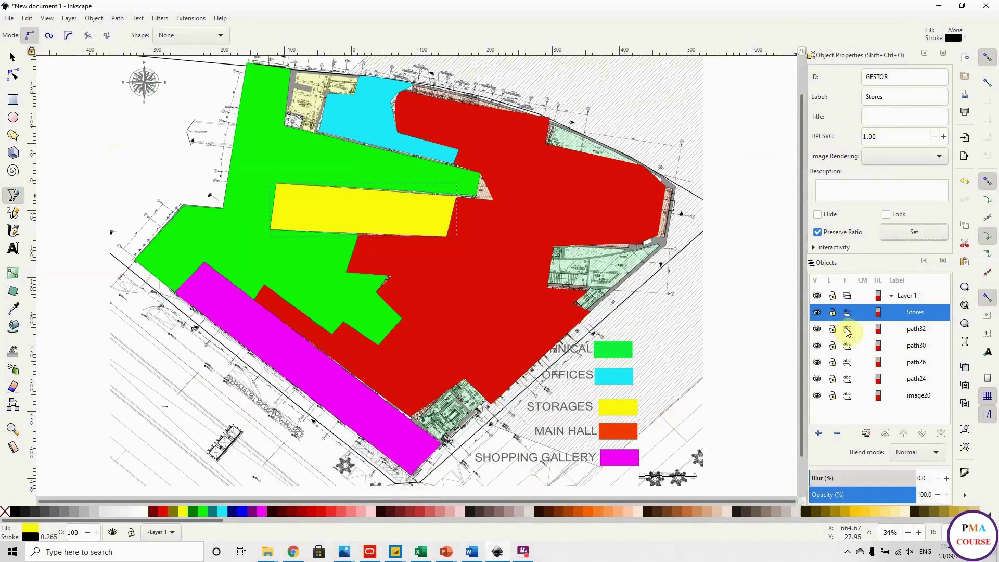
Step: Assign the ID GFOFF and the label offices to the aqua path32 and apply them
left_click(817, 330)
left_click(817, 329)
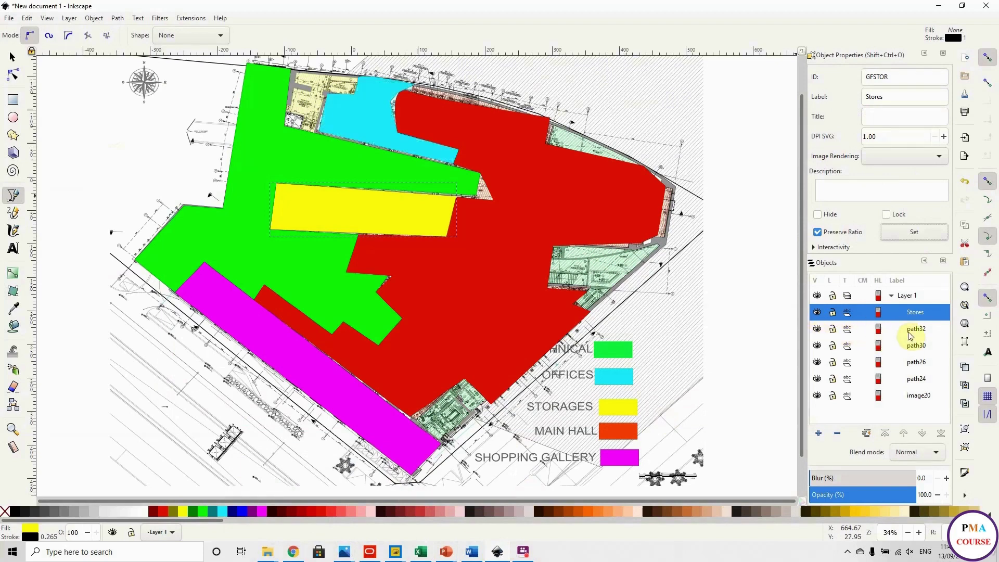
left_click(911, 330)
left_click(876, 80)
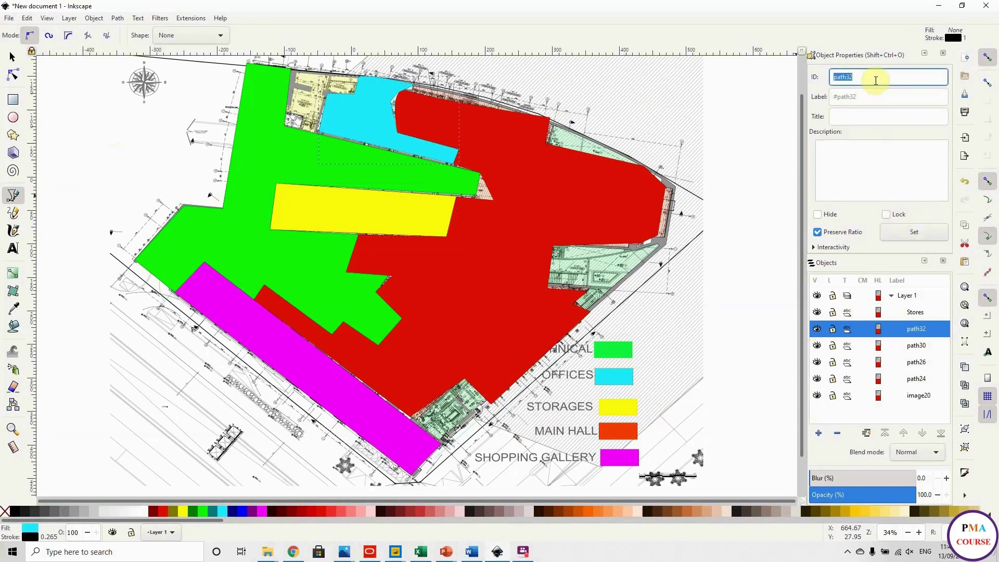
left_click(872, 96)
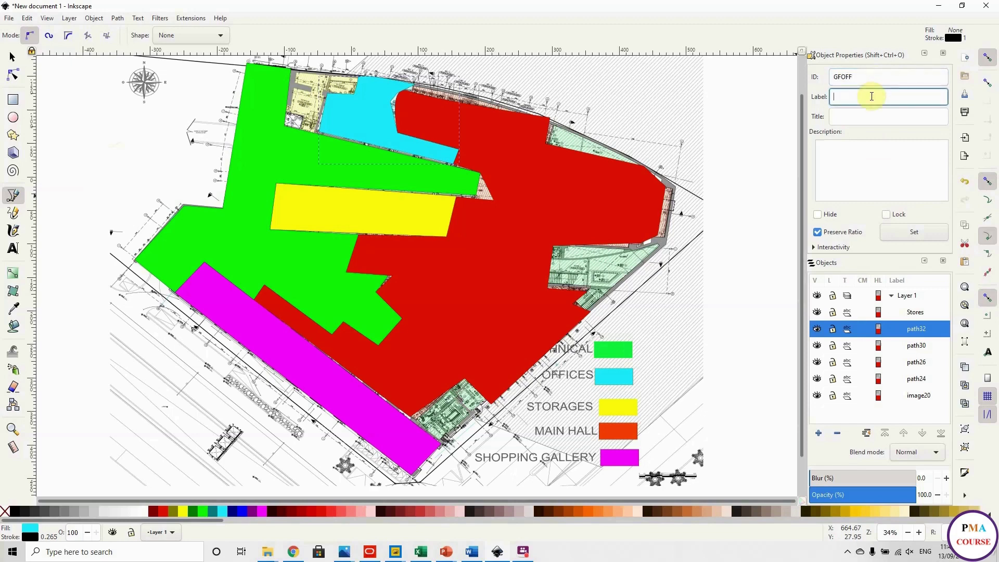
left_click(911, 234)
Step: Identify path30 by toggling its visibility, select it, copy GFMHL from cell A5 of the Excel workbook, and return to Inkscape
left_click(817, 346)
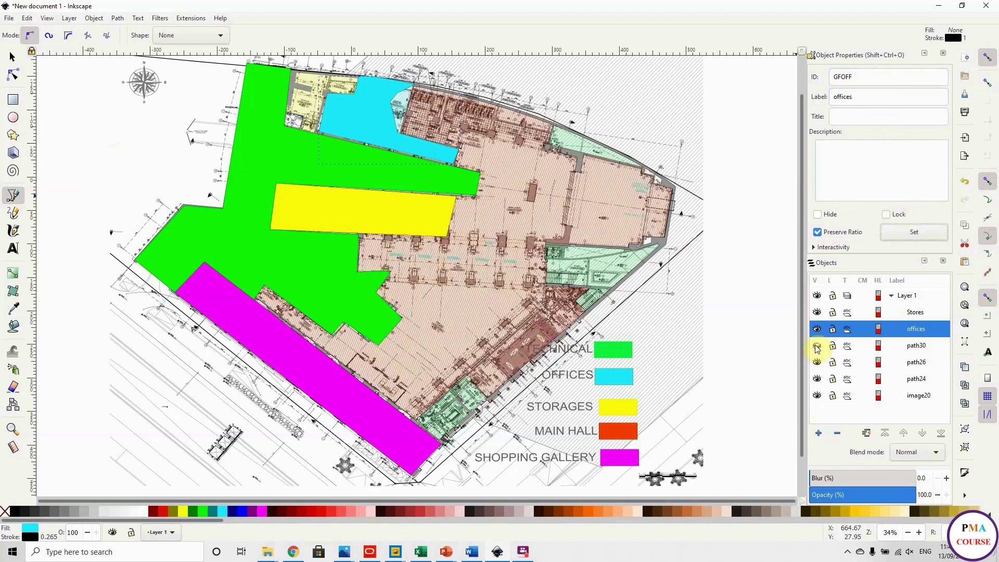
left_click(816, 345)
left_click(914, 345)
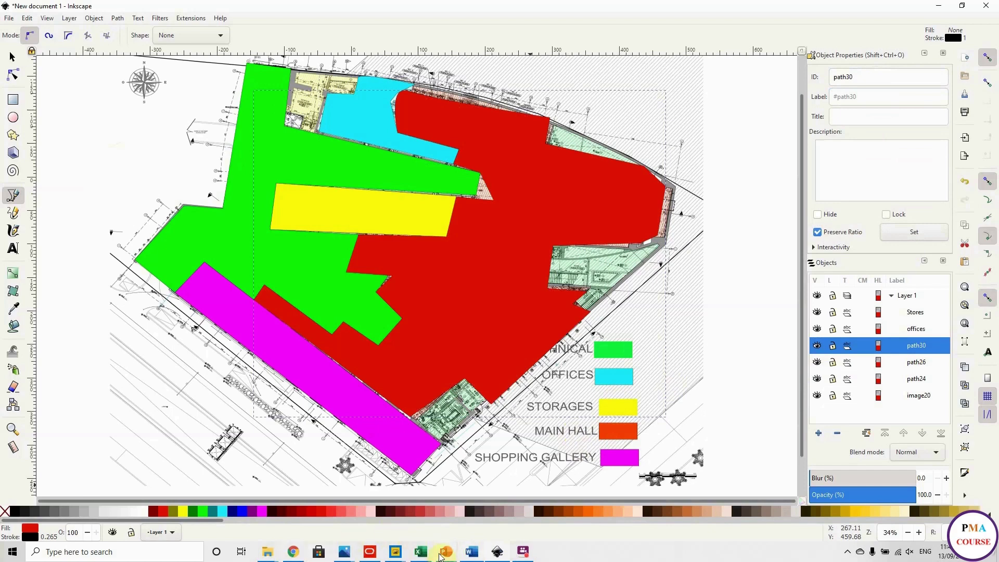
left_click(421, 552)
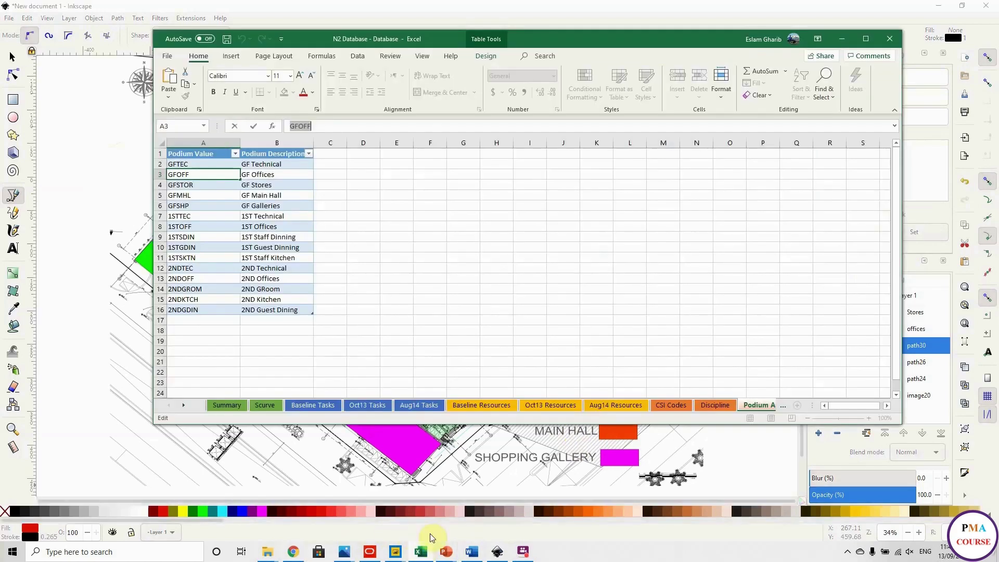
left_click(235, 201)
double_click(299, 120)
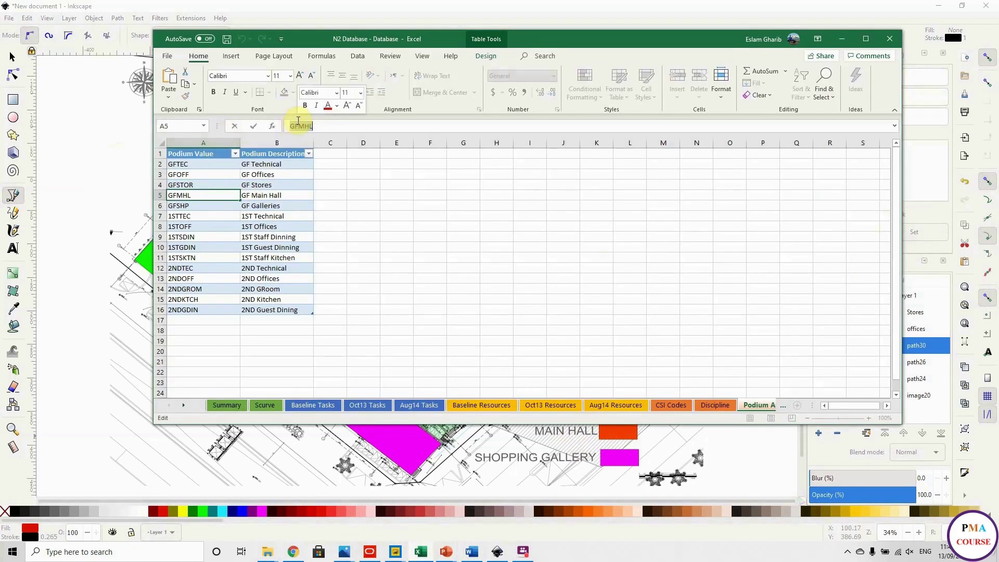
left_click(420, 551)
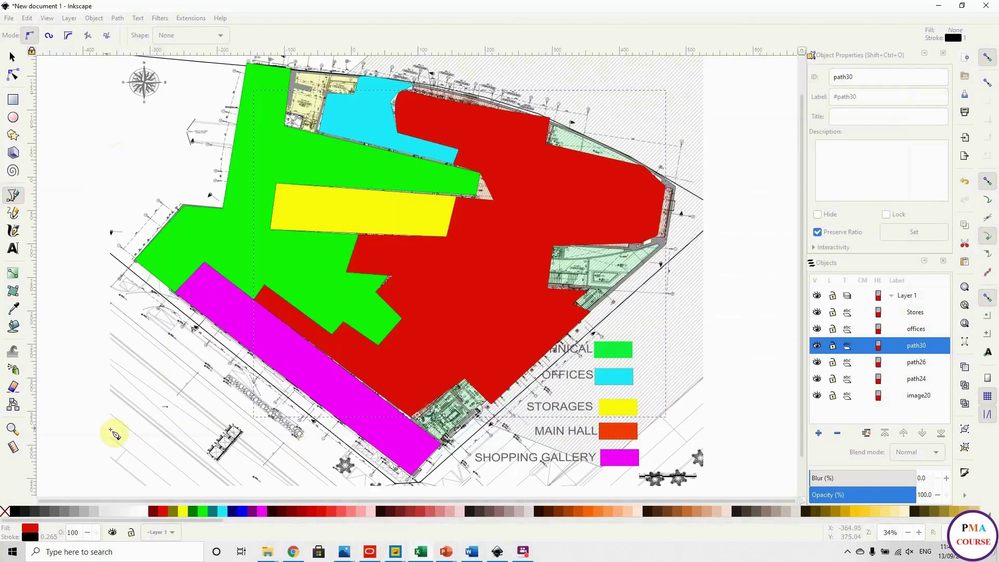
Step: Set the red path30's ID to GFMHL and its label to mainhall, and apply them
left_click(894, 346)
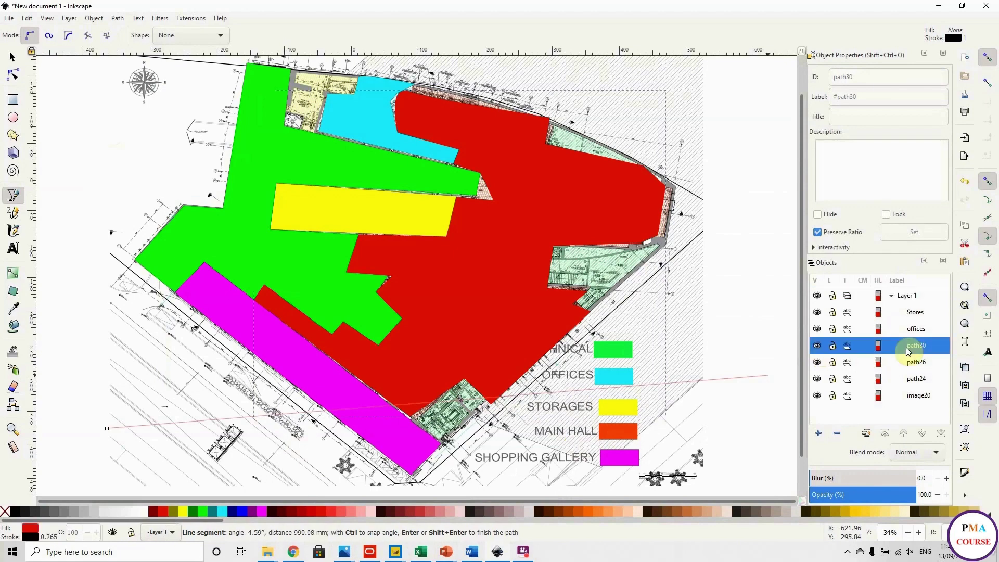
left_click(868, 79)
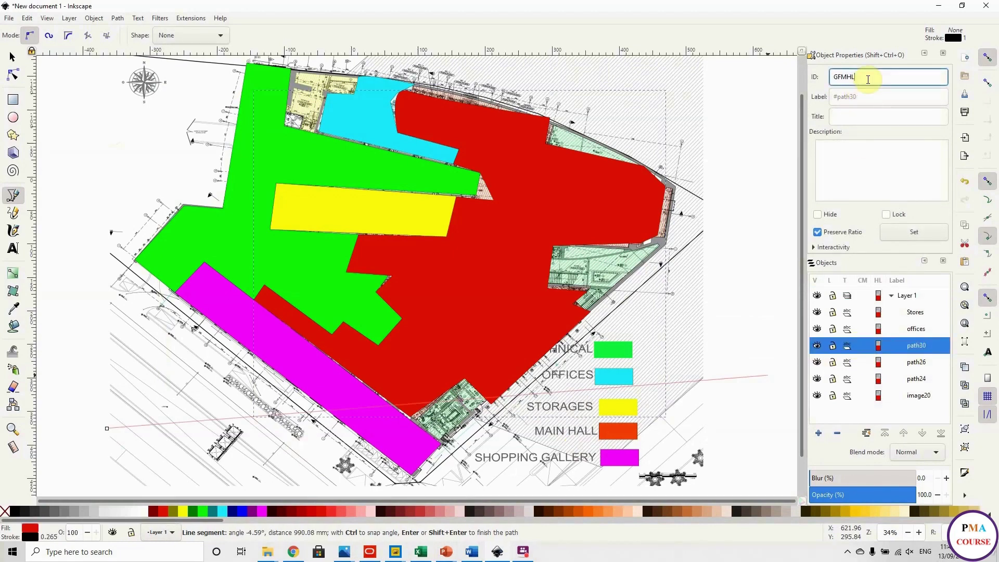
left_click(869, 97)
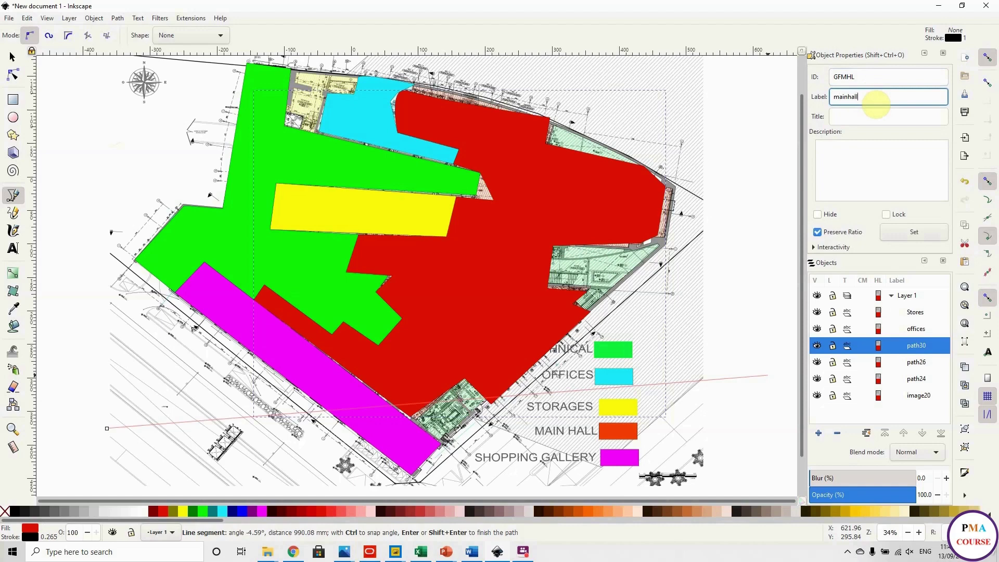
left_click(914, 232)
Step: Select the green path26, copy its podium value GFTEC from cell A2 of the Excel workbook, and return to Inkscape
left_click(909, 365)
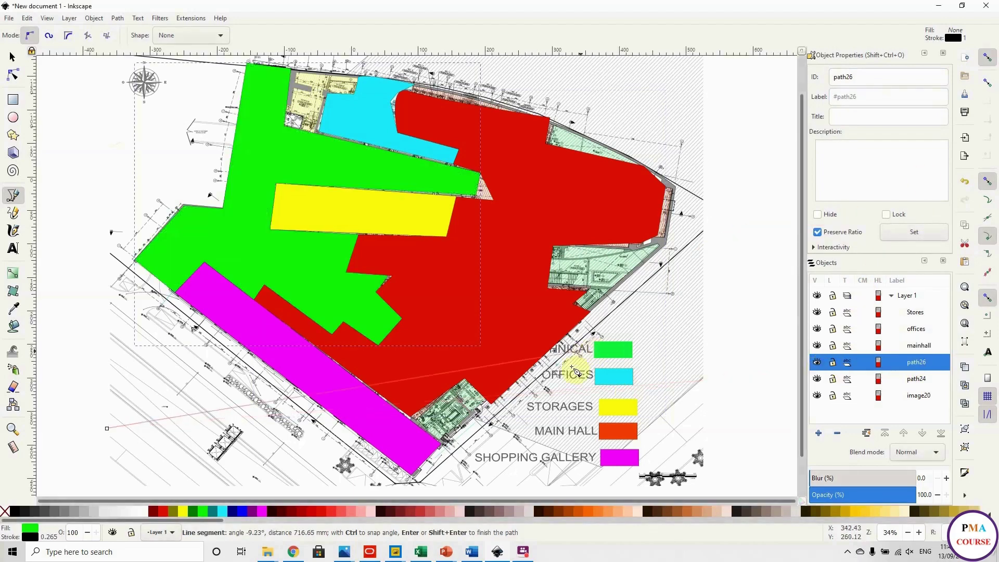
left_click(421, 551)
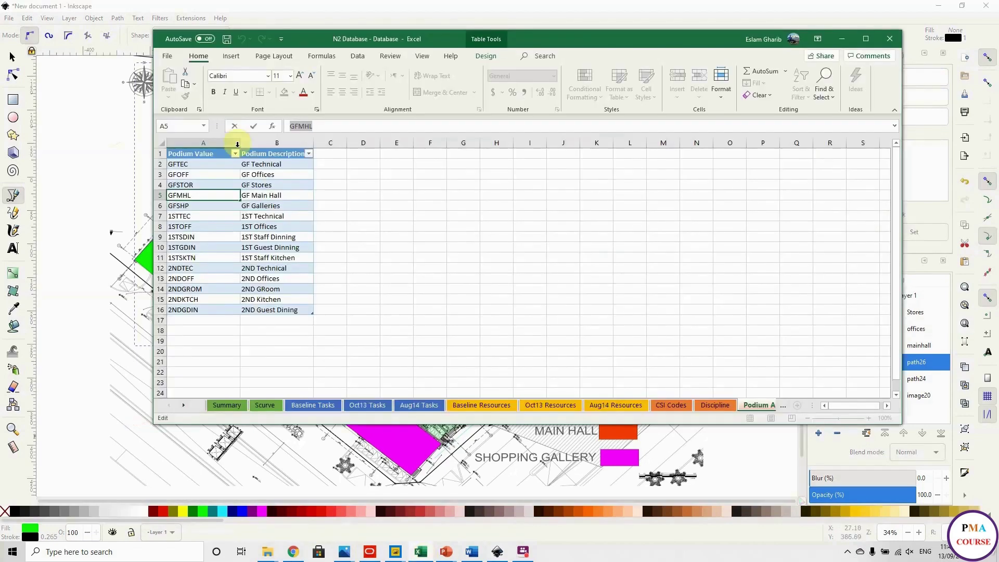
left_click(215, 217)
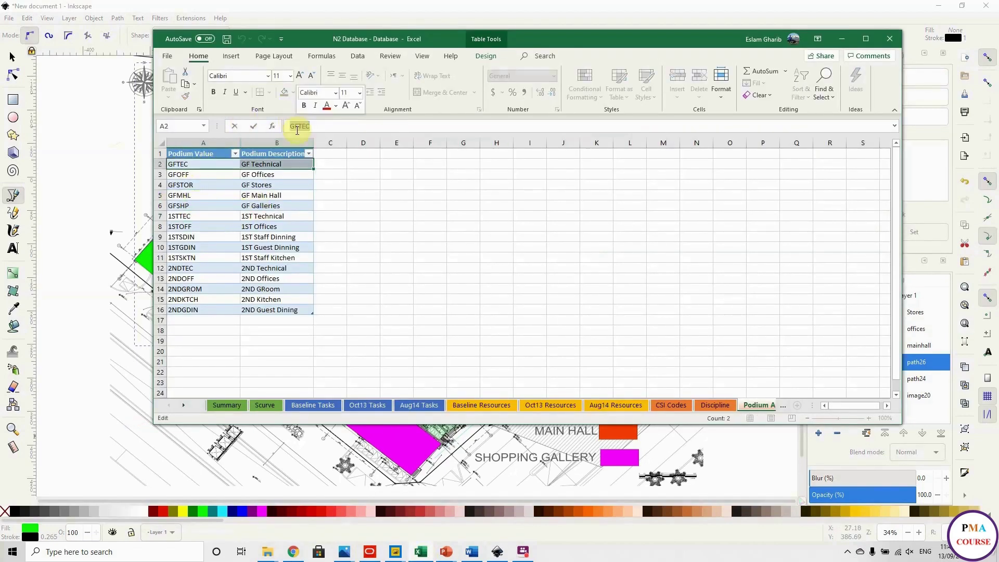
left_click(841, 39)
Step: Set the green path's ID to GFTEC and its label to Technical, and apply them
double_click(861, 78)
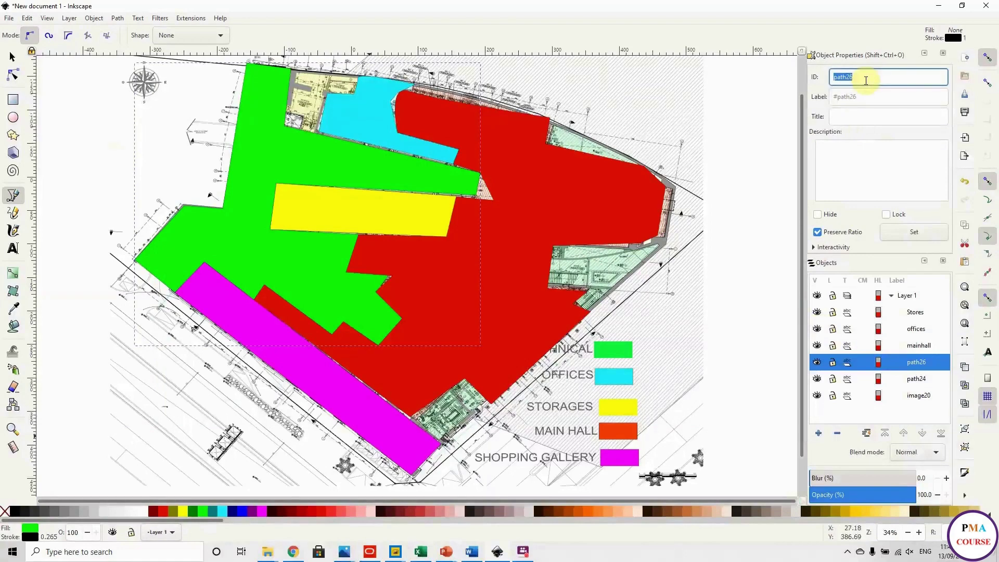
type("GFTEC")
left_click(863, 97)
type("Te")
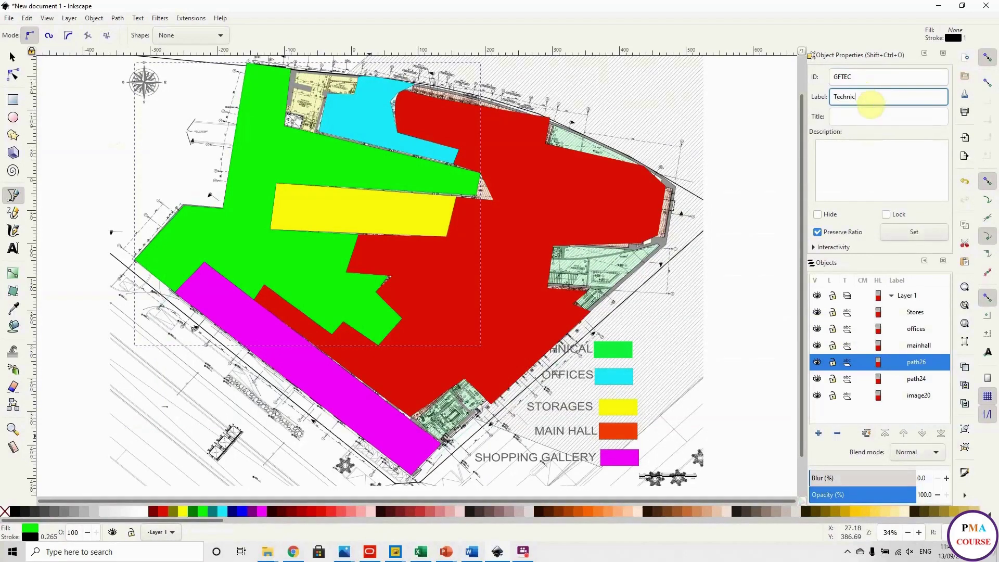
left_click(925, 238)
Step: Enter a label for the magenta path24, copy its podium value GFSHP from cell A6 of the Excel workbook, and return to Inkscape
left_click(907, 378)
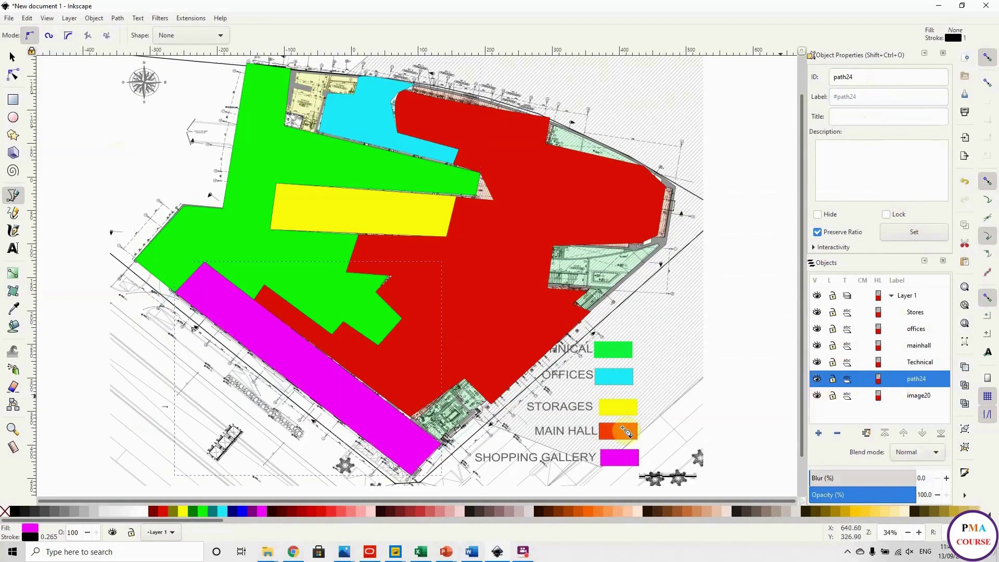
left_click(862, 97)
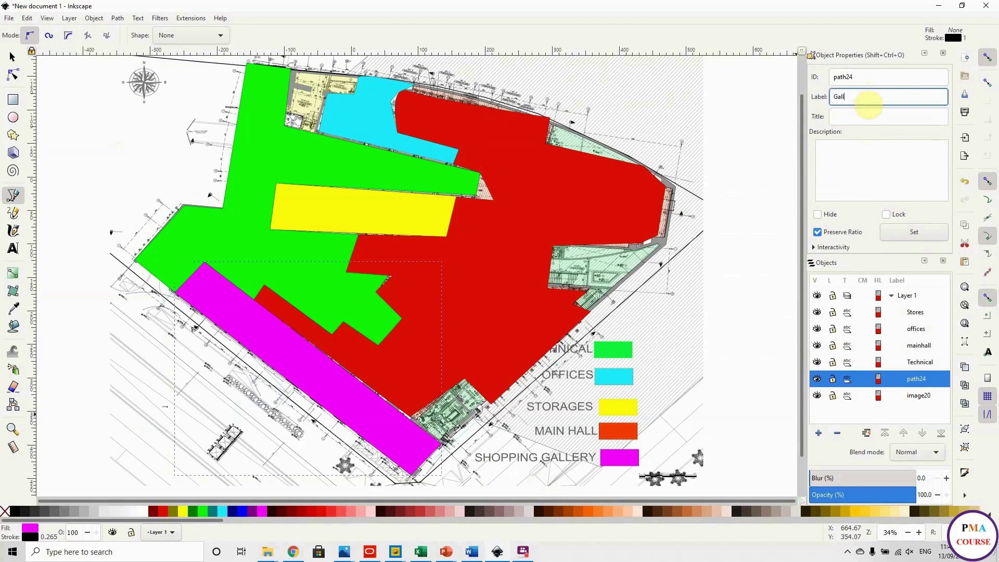
left_click(420, 551)
left_click(260, 206)
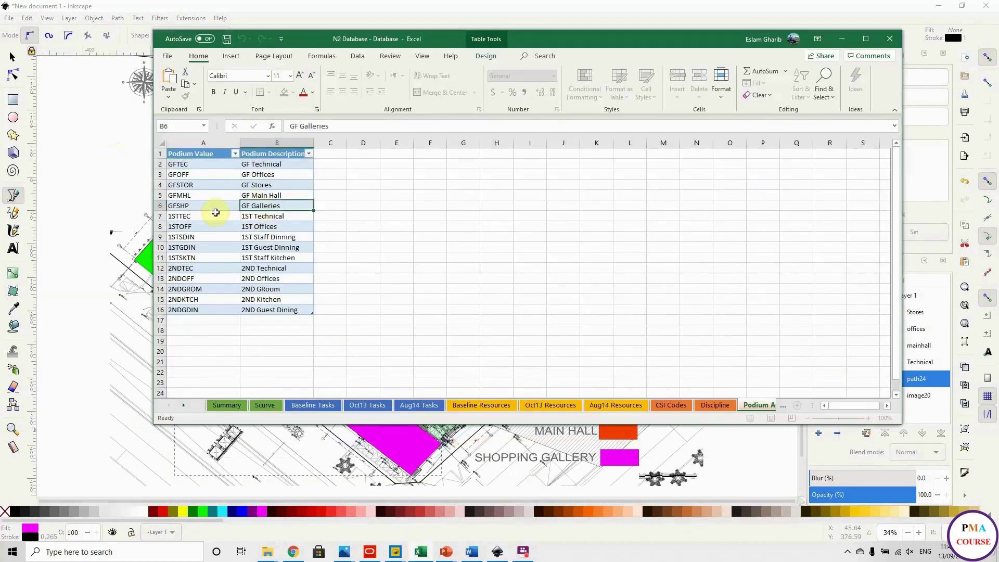
left_click(214, 206)
left_click(78, 424)
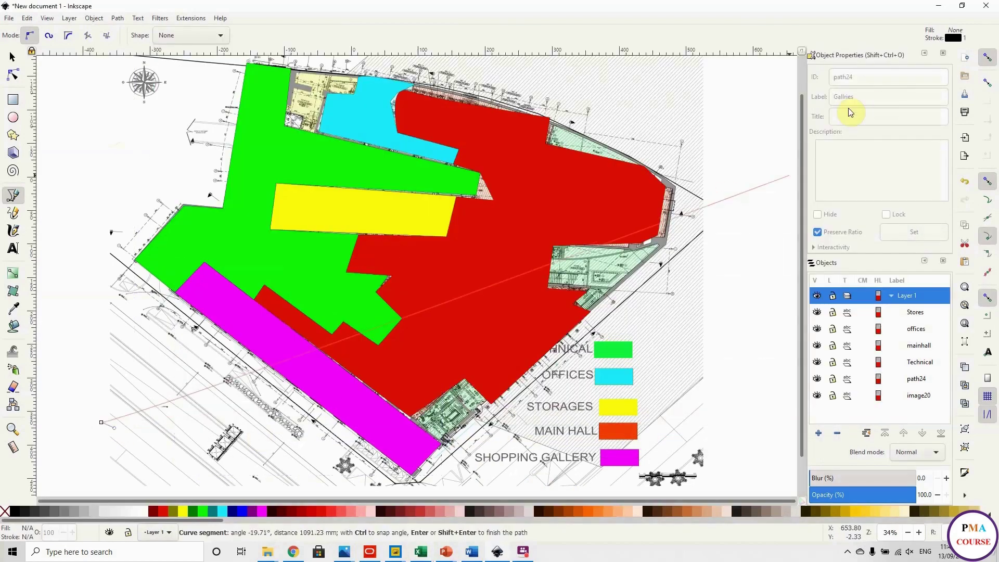
Step: Hide the floor plan image to view the coloured areas alone, and show it again
left_click(919, 395)
left_click(817, 396)
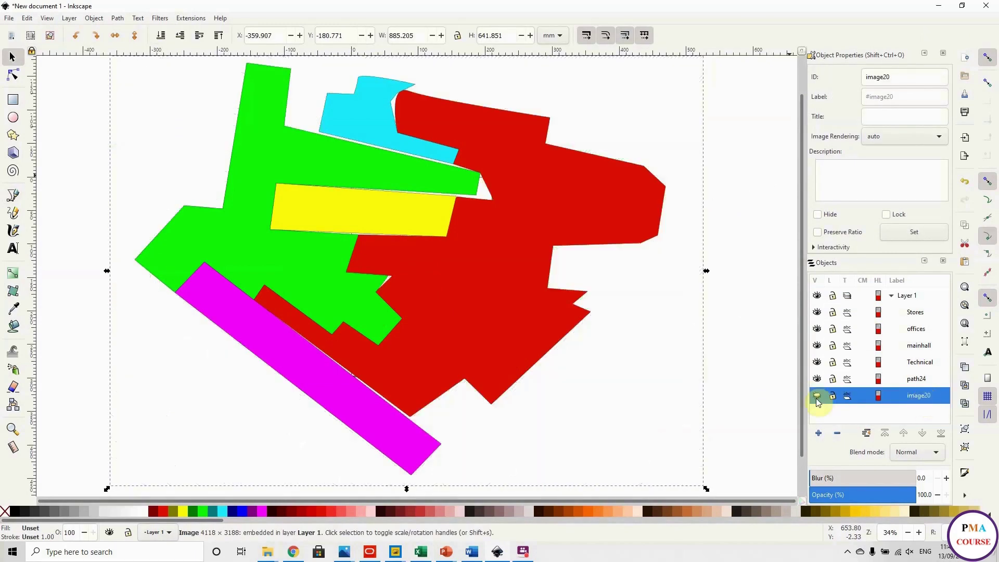
left_click(817, 395)
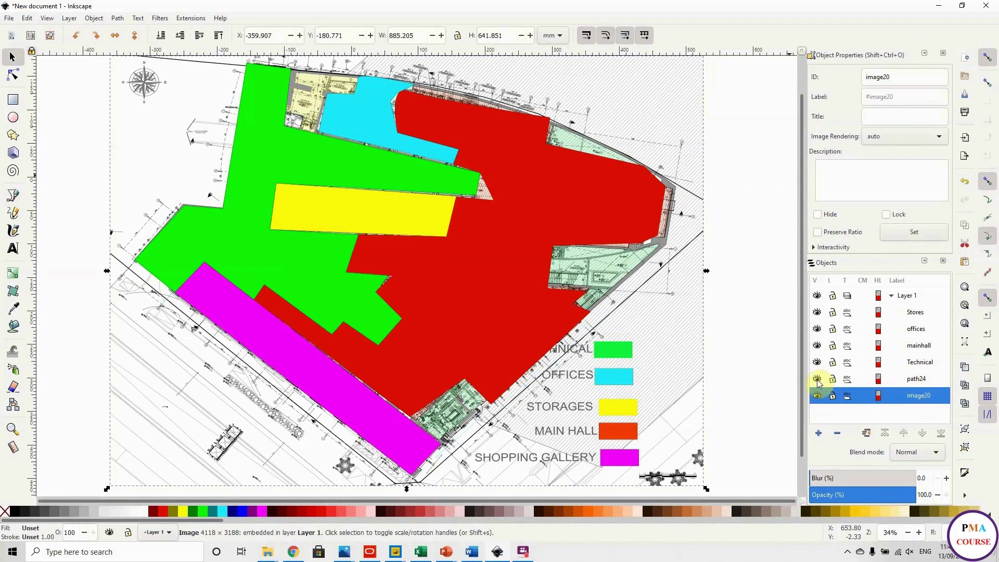
Step: Set the magenta path24's ID to GFSHP and its label to Gallries, and apply them
left_click(913, 379)
double_click(883, 83)
type("GFSHP")
left_click(886, 94)
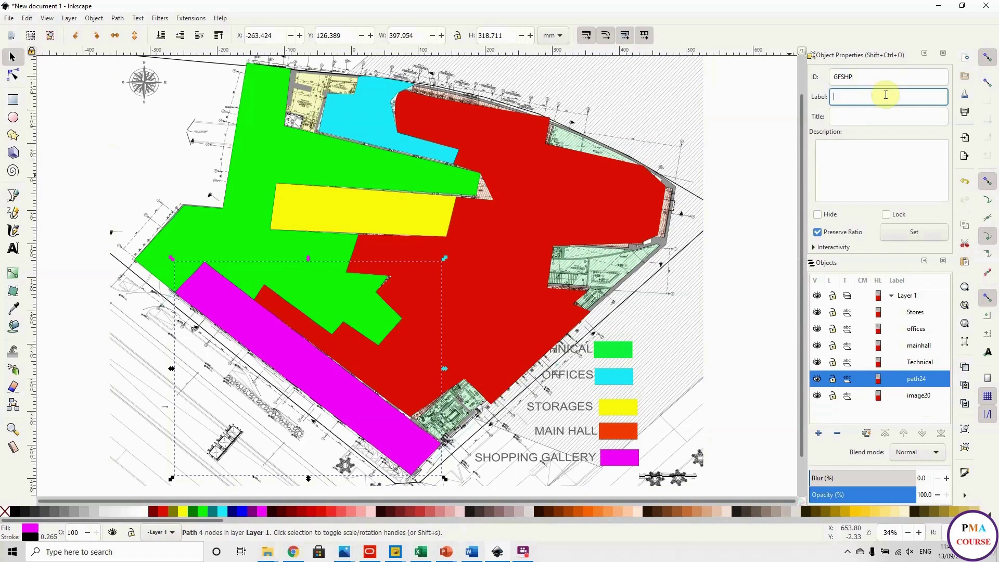
left_click(912, 232)
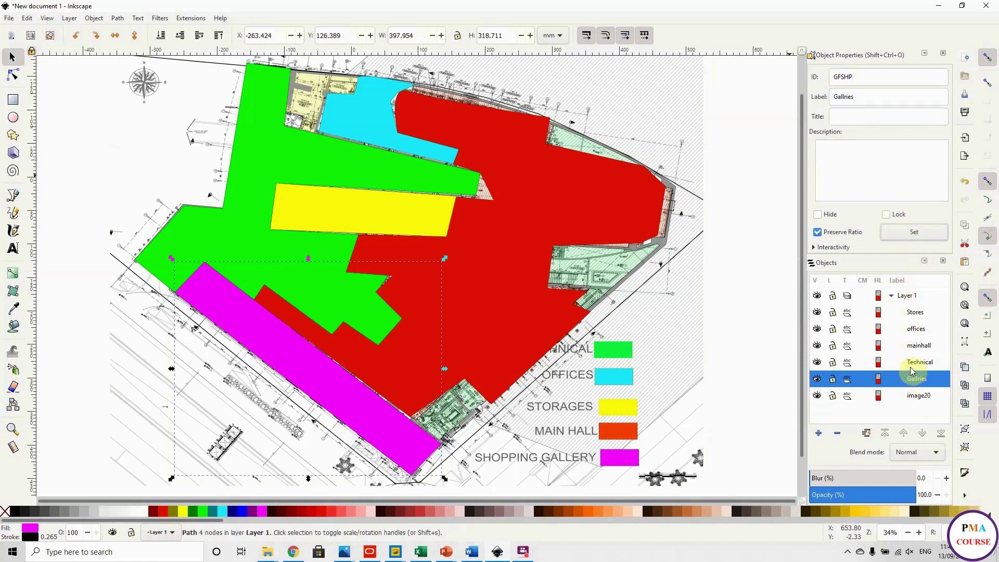
Step: Review the IDs and labels of the traced areas from Technical up to Stores in the object list
left_click(914, 364)
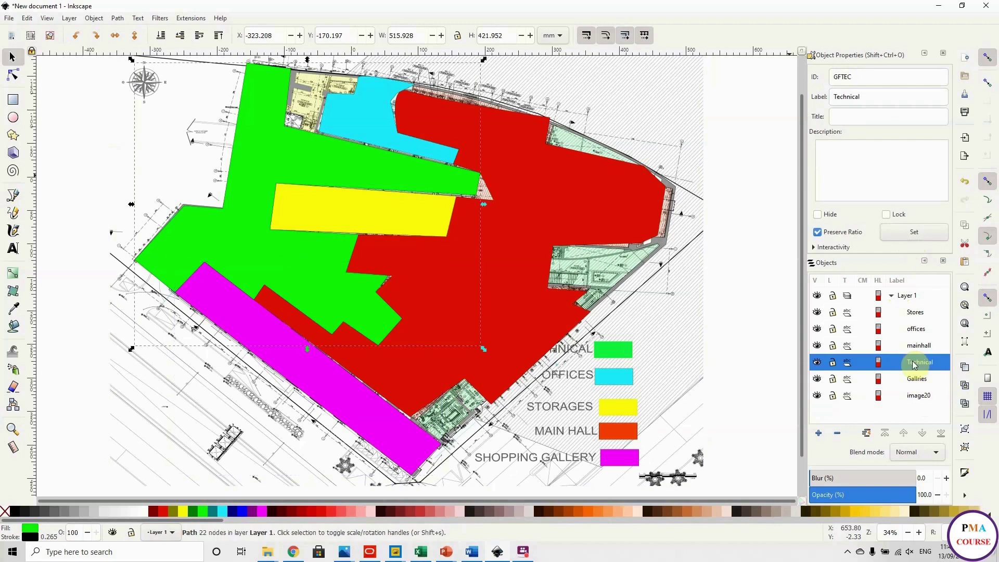
key("Up")
key("Up")
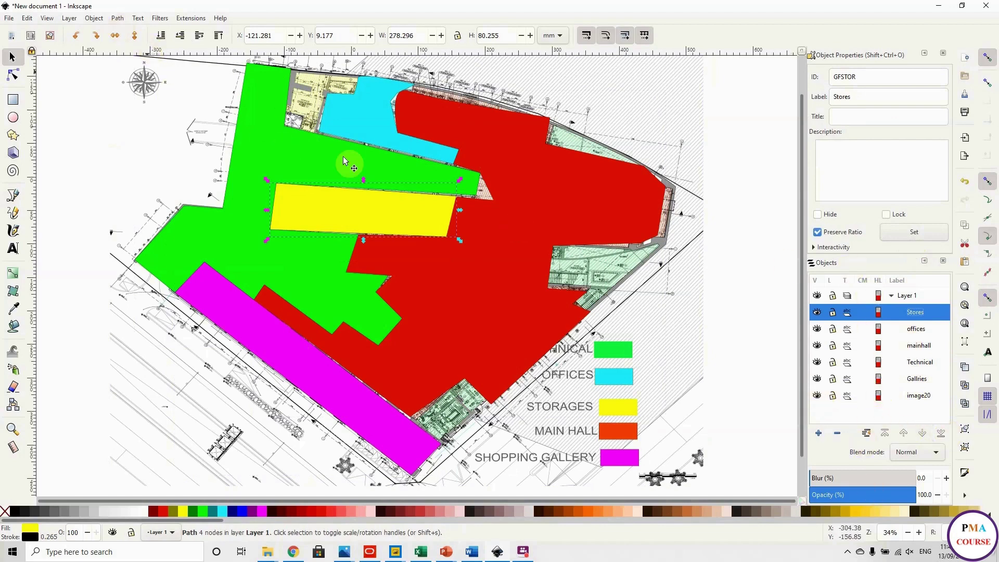
scroll(770, 244, "down", 2)
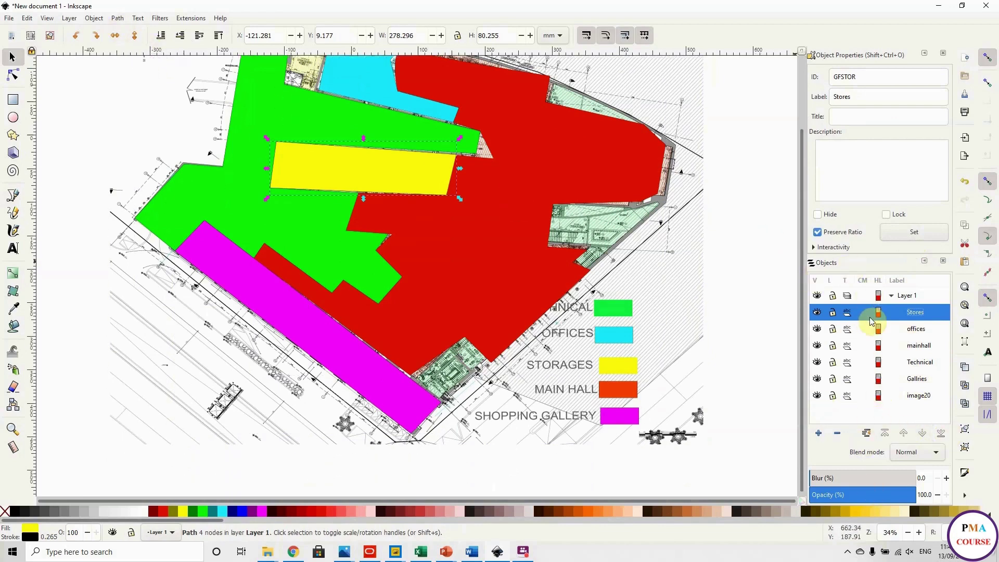
Step: Cut the five traced areas and the floor plan image, delete Layer 1, and paste the objects back in place without a layer
left_click(918, 396, "shift")
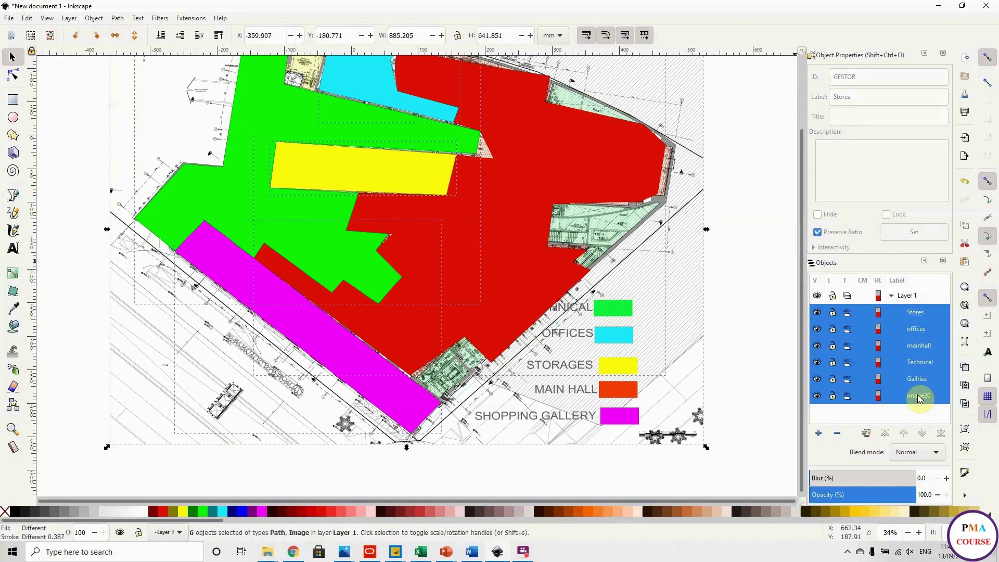
key("Delete")
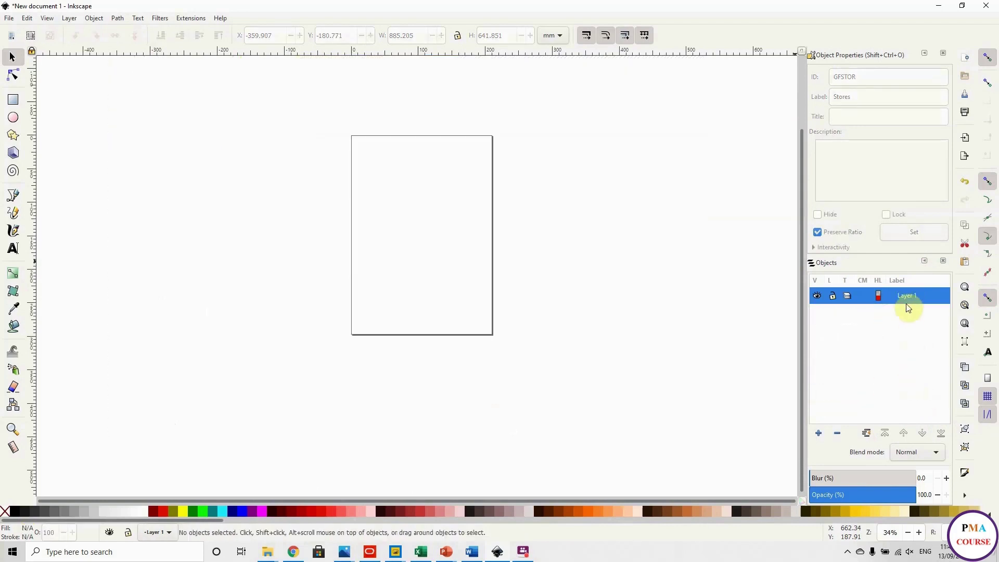
right_click(908, 296)
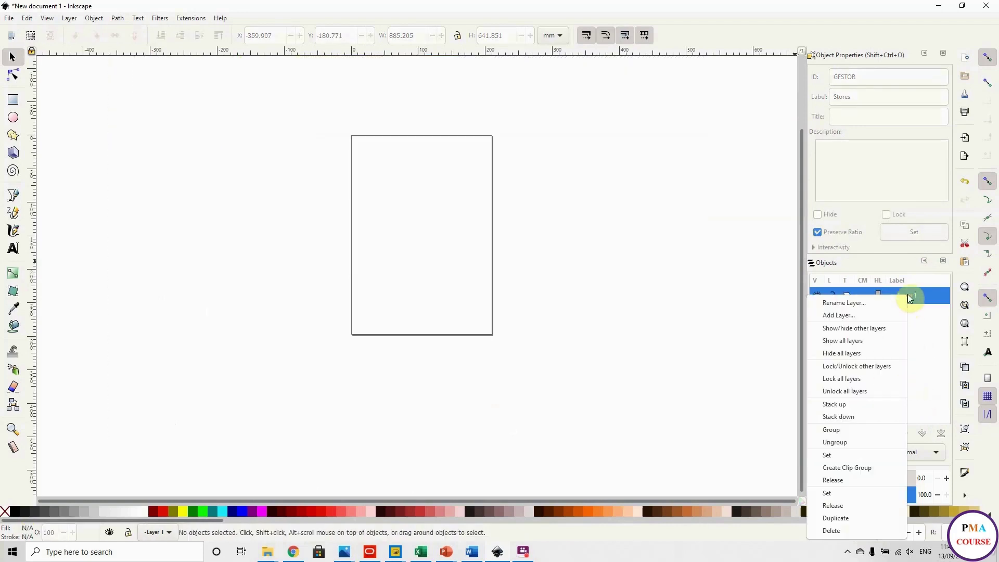
left_click(856, 530)
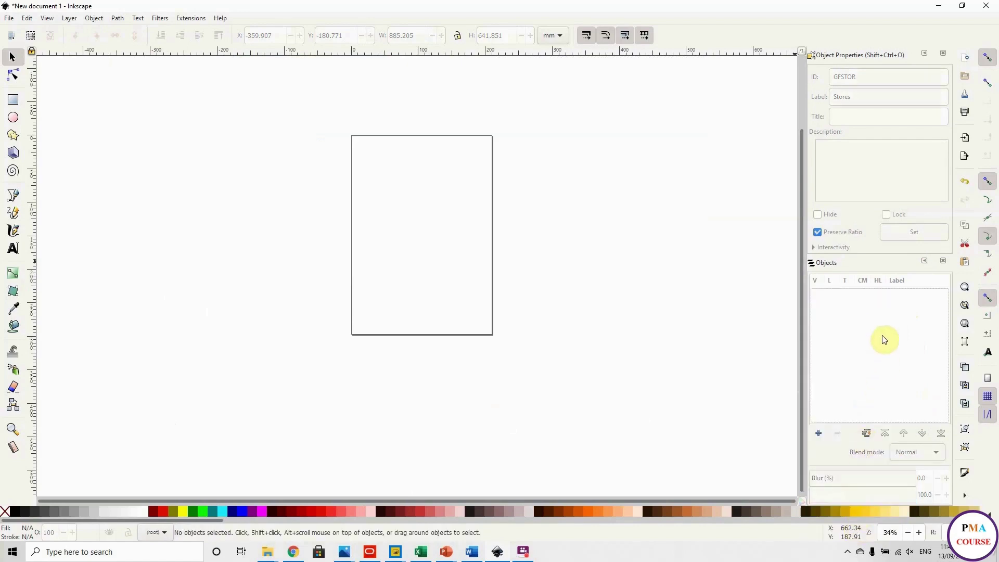
key("ctrl+alt+v")
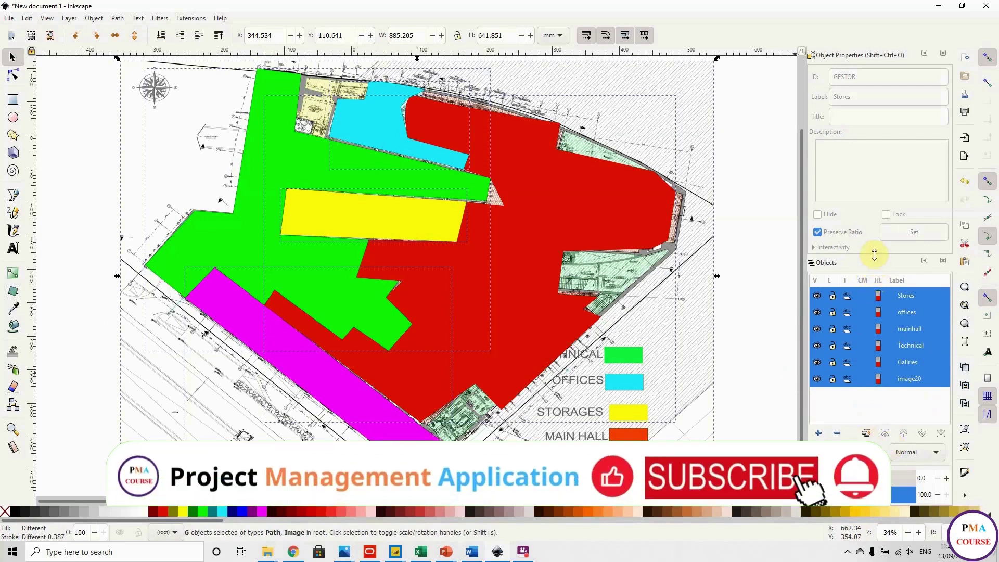
Step: Enlarge the object list and lower the opacity of the yellow Stores area to 50%
left_click_drag(874, 239, 877, 183)
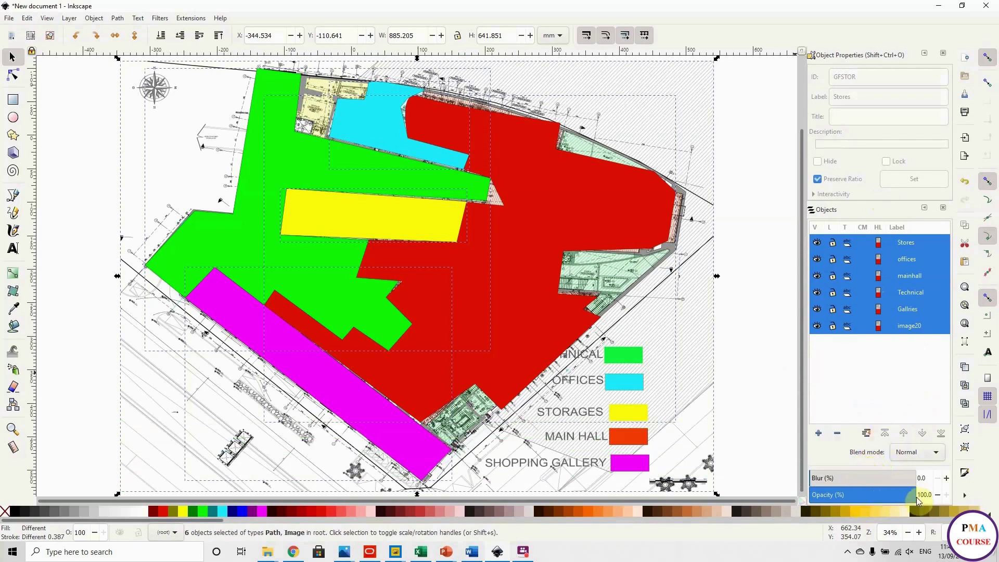
left_click(904, 246)
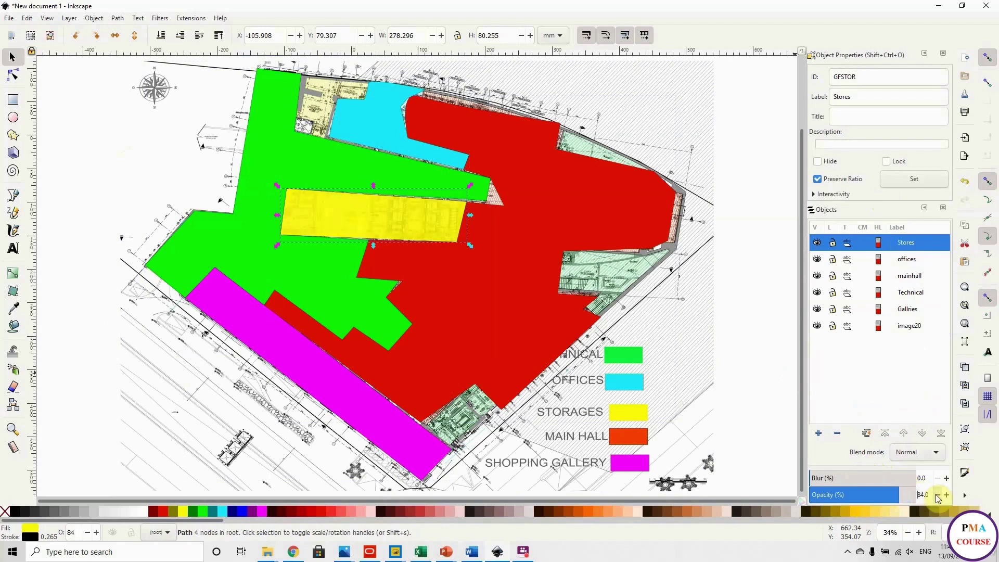
left_click(937, 495)
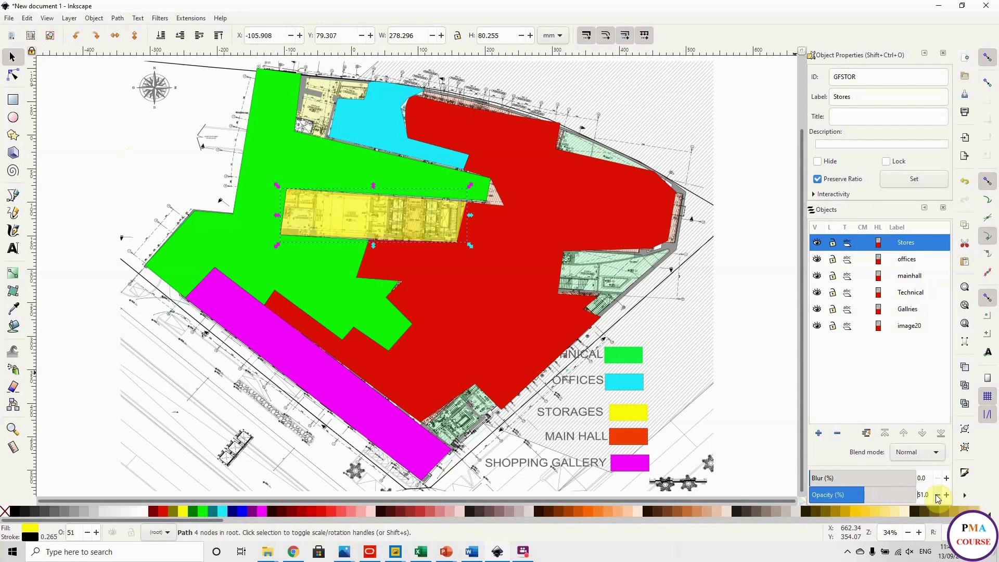
Step: Set the opacity of the red mainhall area and the magenta Gallries area to 50%
left_click(906, 260)
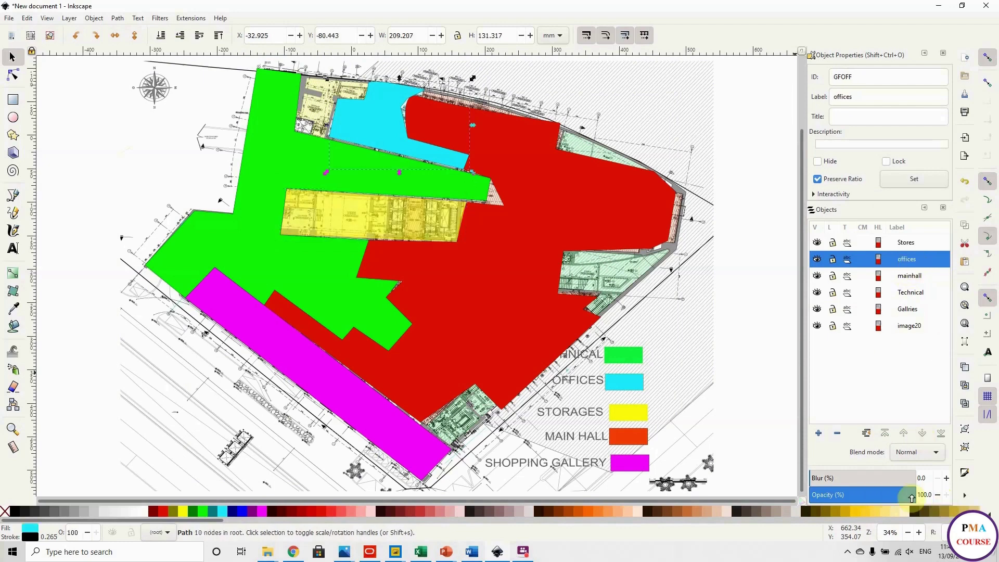
left_click(908, 277)
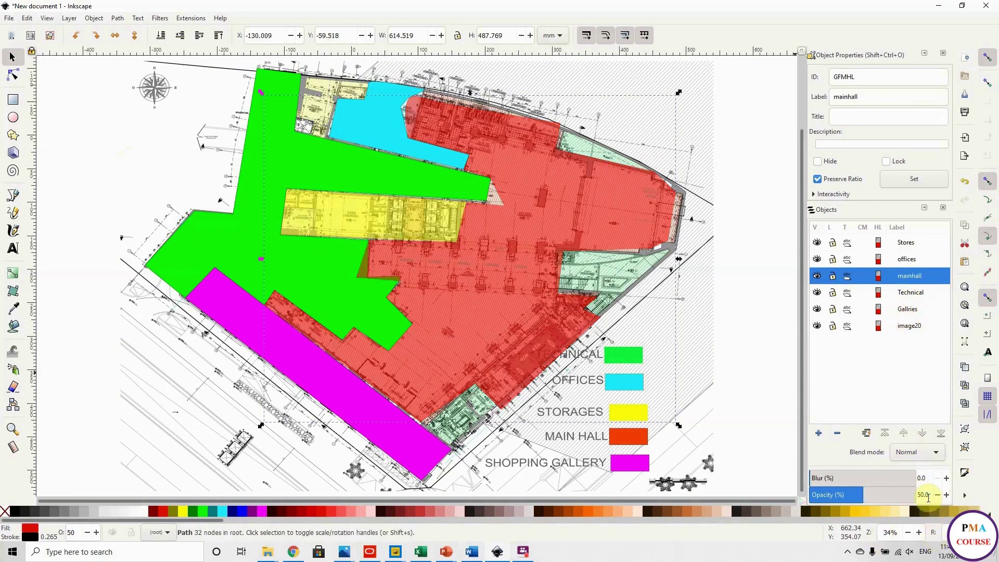
left_click(908, 292)
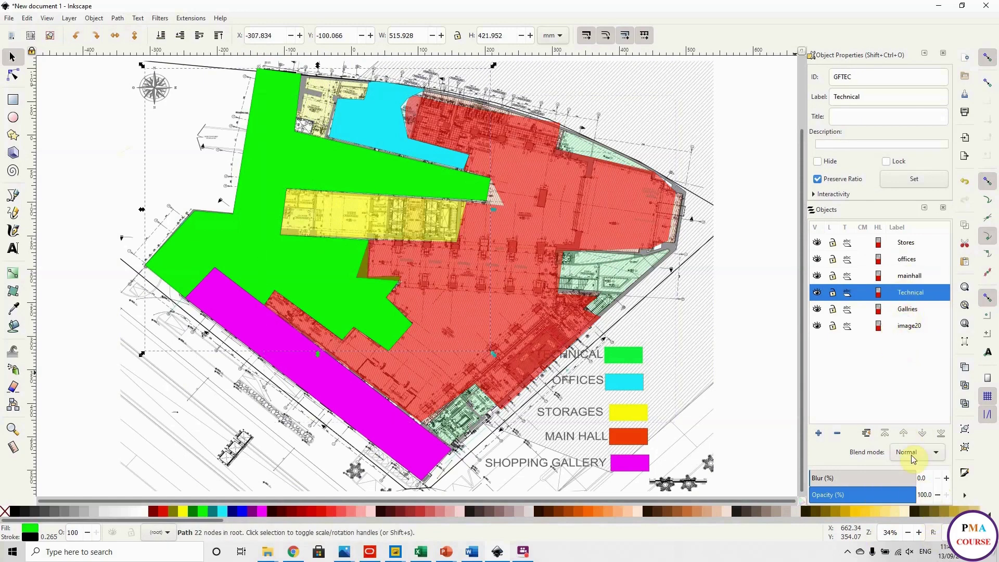
left_click(908, 309)
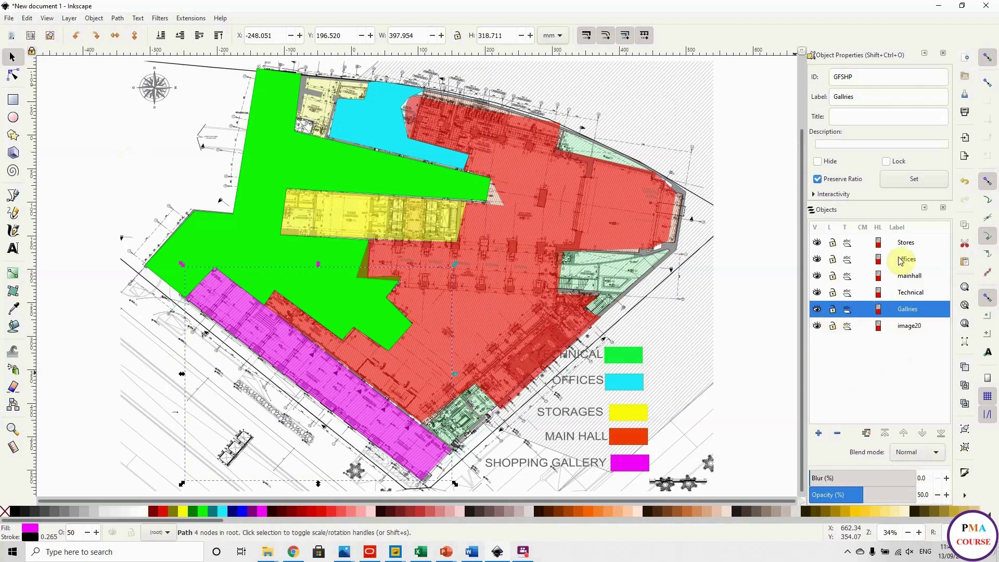
Step: Set the opacity of the green Technical area and the cyan offices area to 50%
left_click(910, 243)
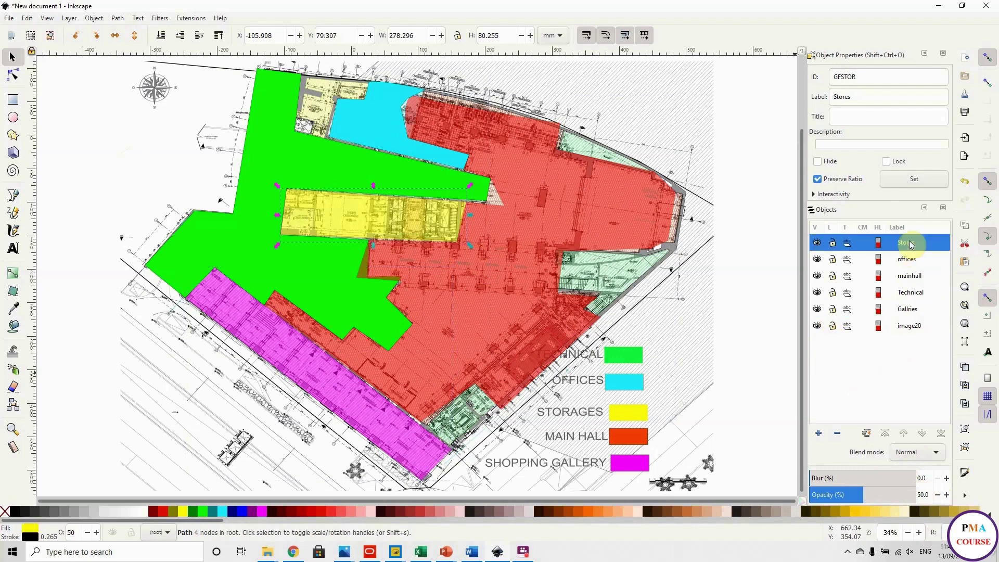
left_click(910, 292)
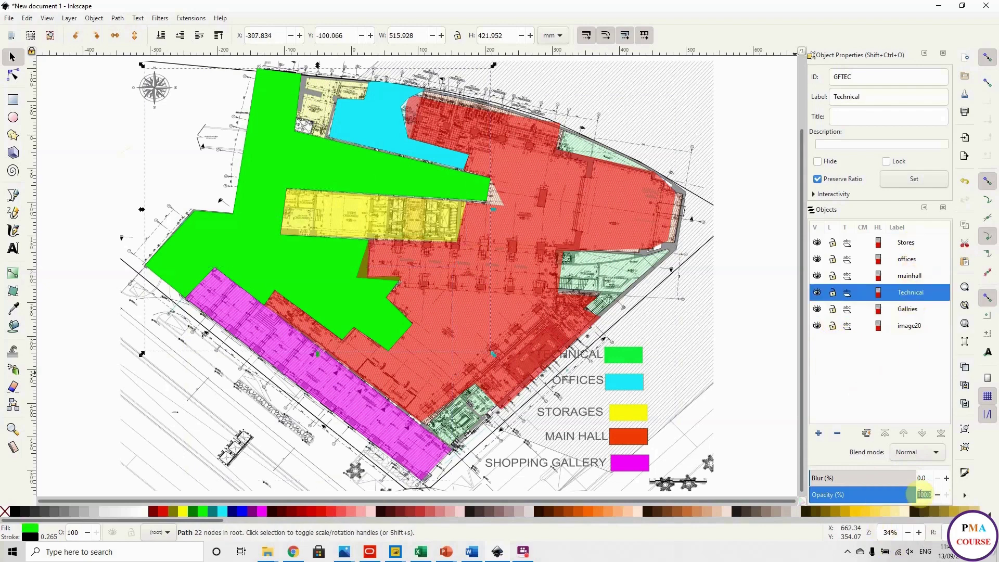
key("Return")
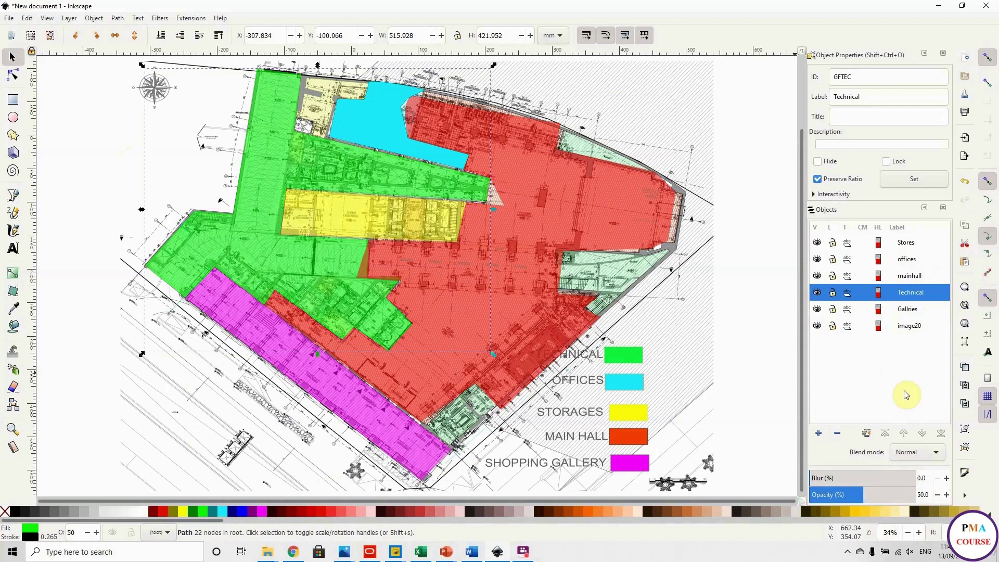
left_click(908, 259)
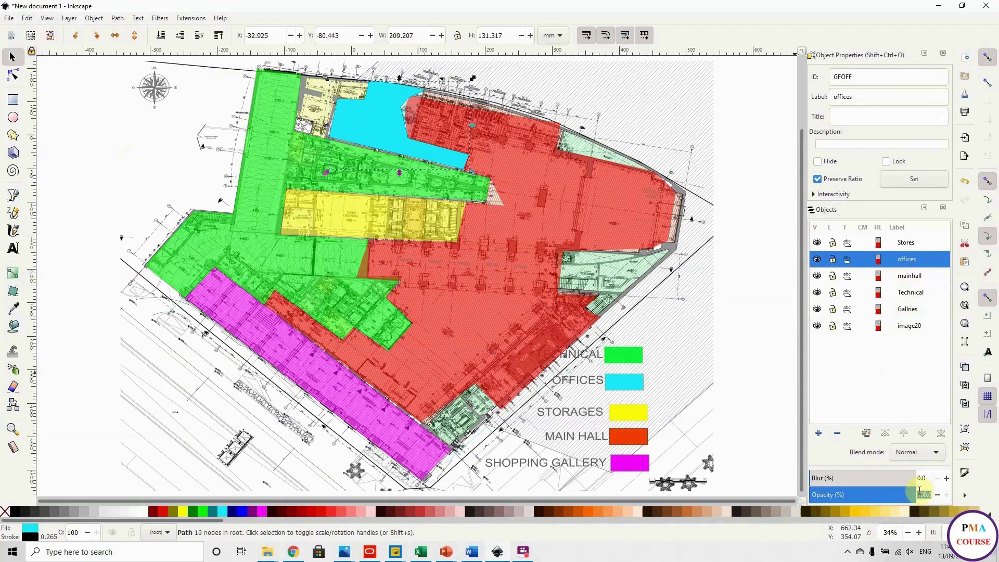
left_click(919, 491)
type("50")
key("Return")
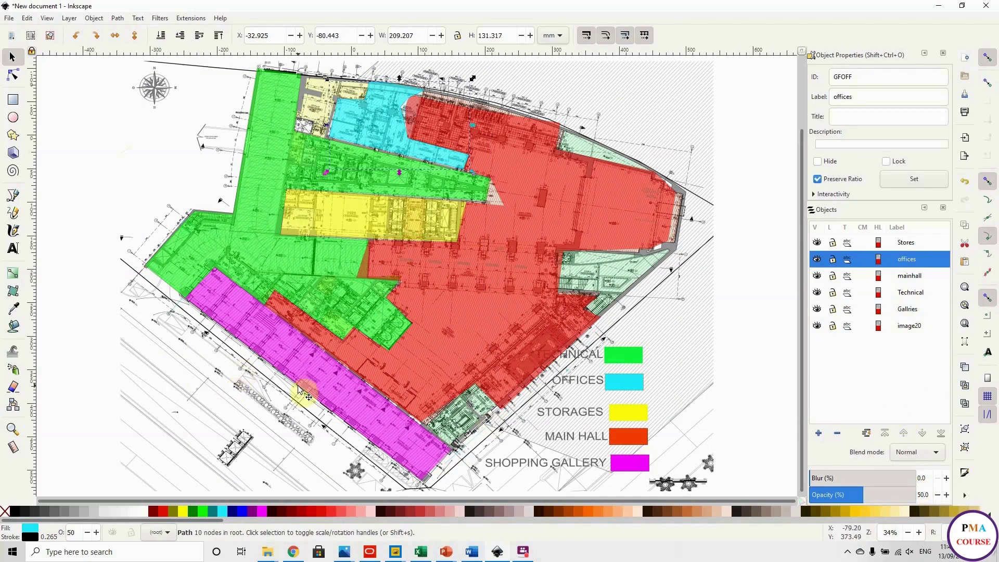
Step: Save the floor plan as an Inkscape SVG file named drawing
left_click(10, 18)
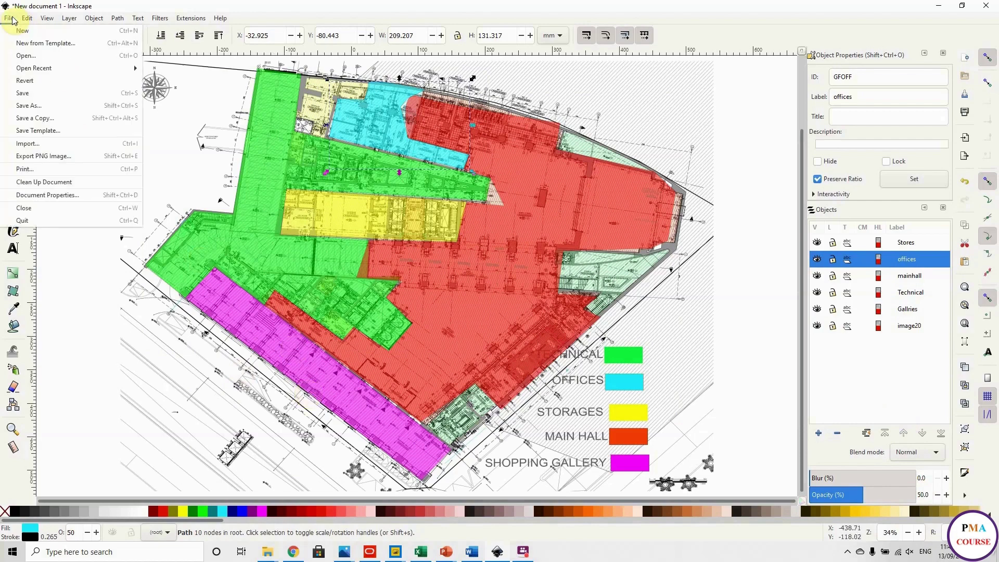
left_click(47, 93)
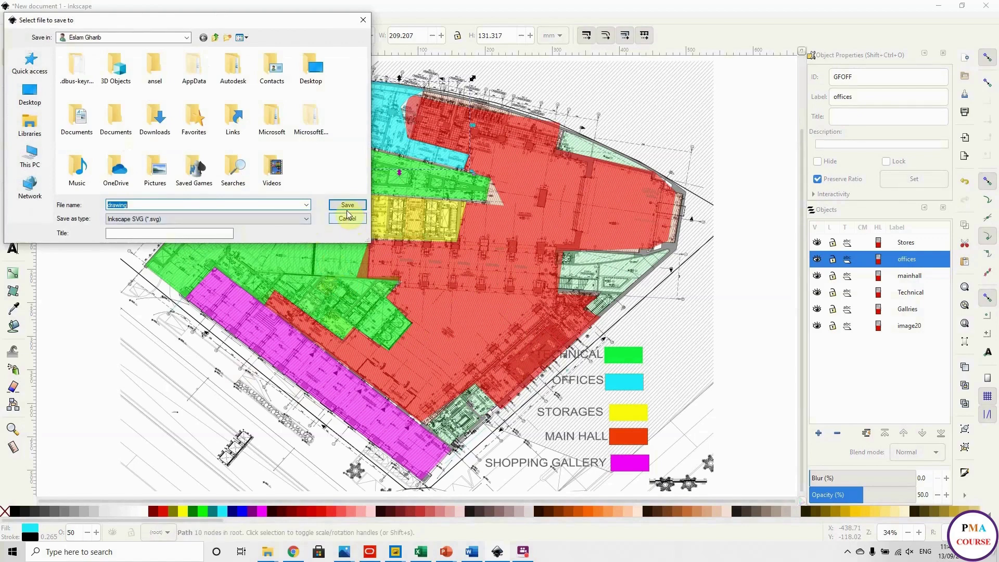
left_click(347, 206)
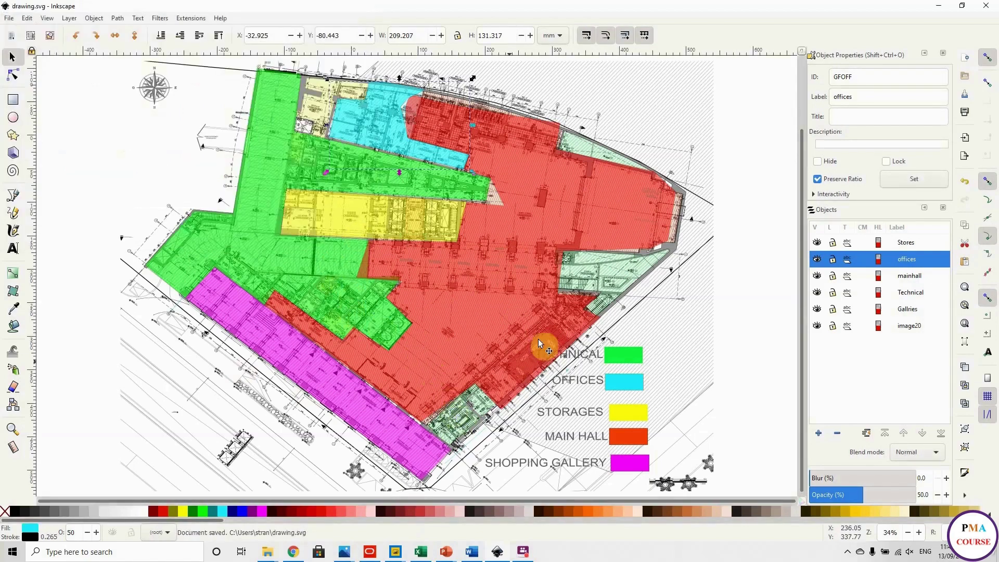
Step: Minimise the Inkscape, Excel and browser windows and switch to the Power BI_Course report in Power BI Desktop
left_click(937, 7)
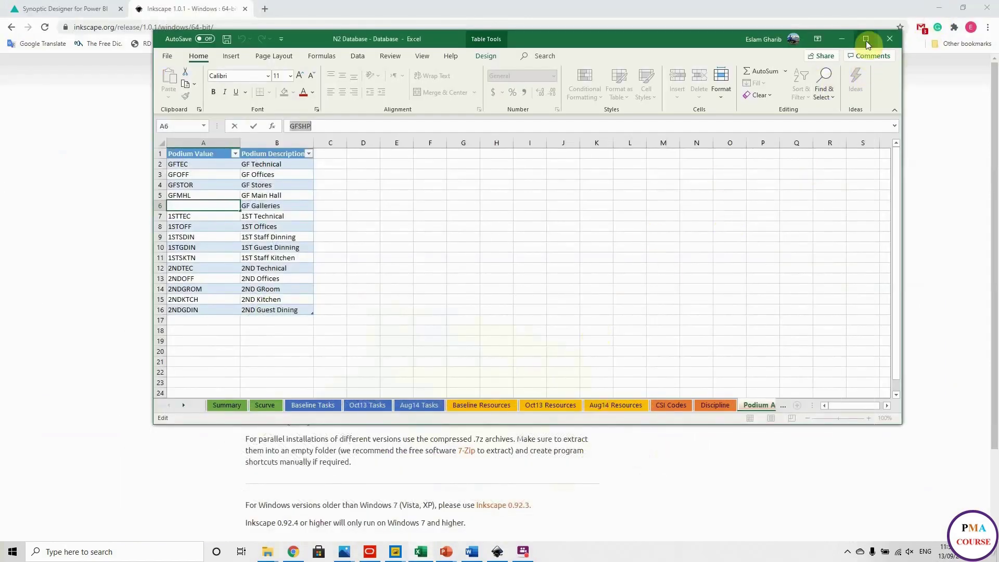
left_click(865, 40)
left_click(939, 7)
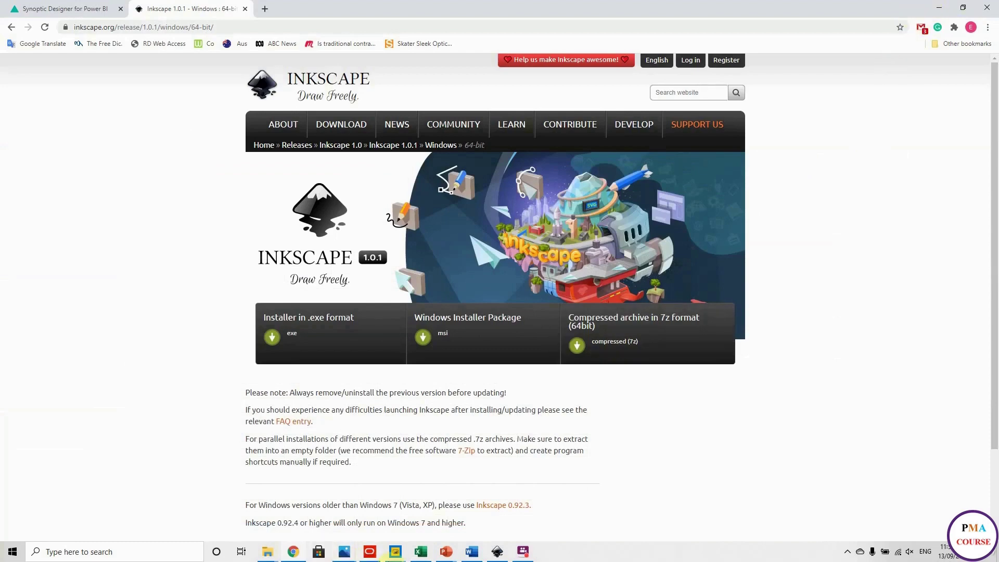
mouse_move(404, 559)
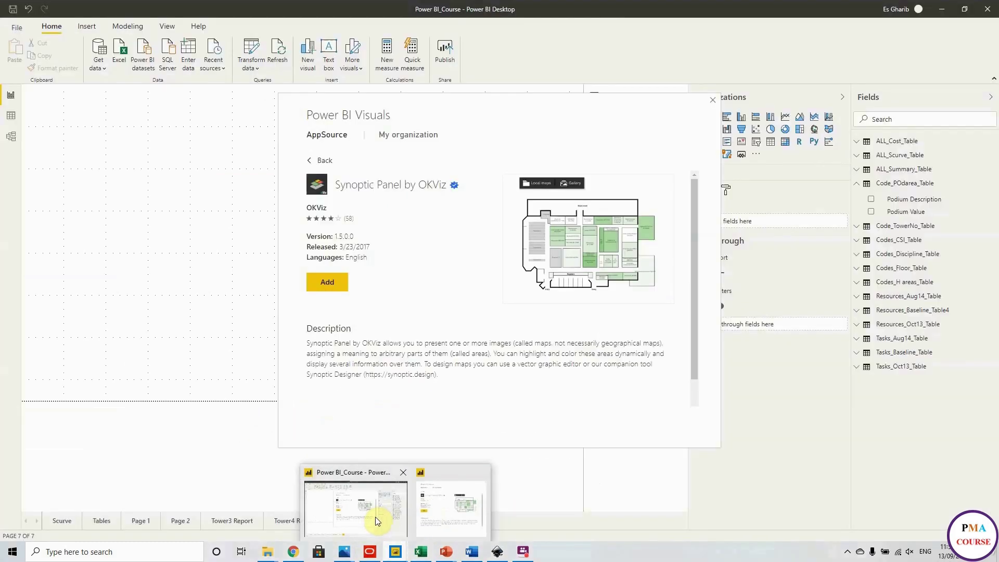
left_click(376, 517)
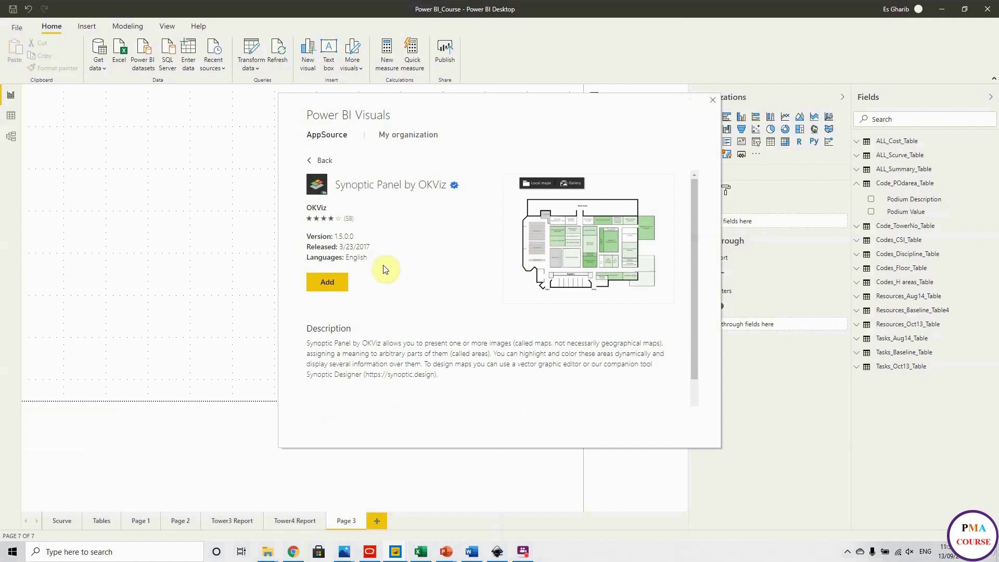
Step: Import the Synoptic Panel by OKViz visual, insert it on Page 3 and enlarge it
left_click(327, 282)
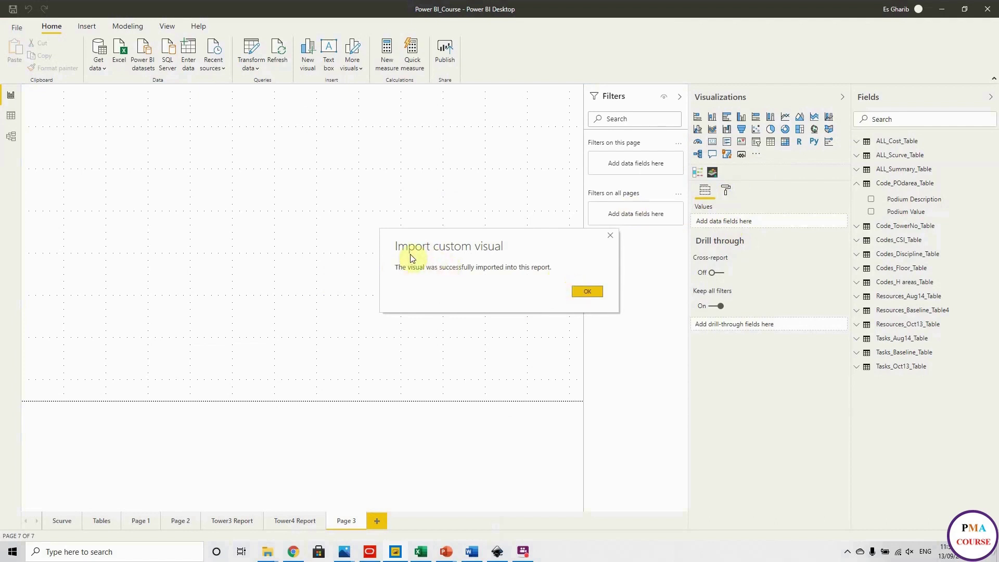
left_click(586, 291)
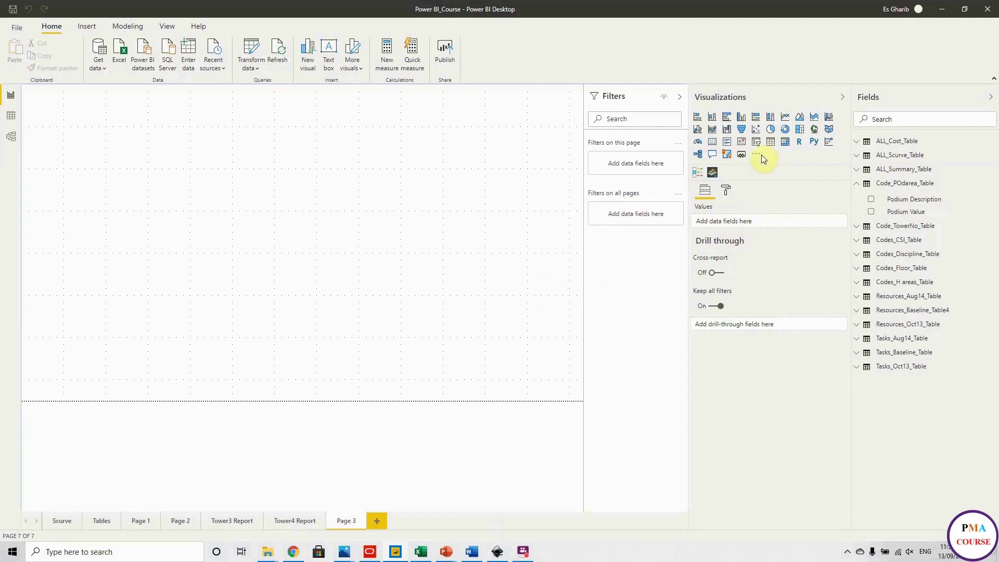
left_click(713, 174)
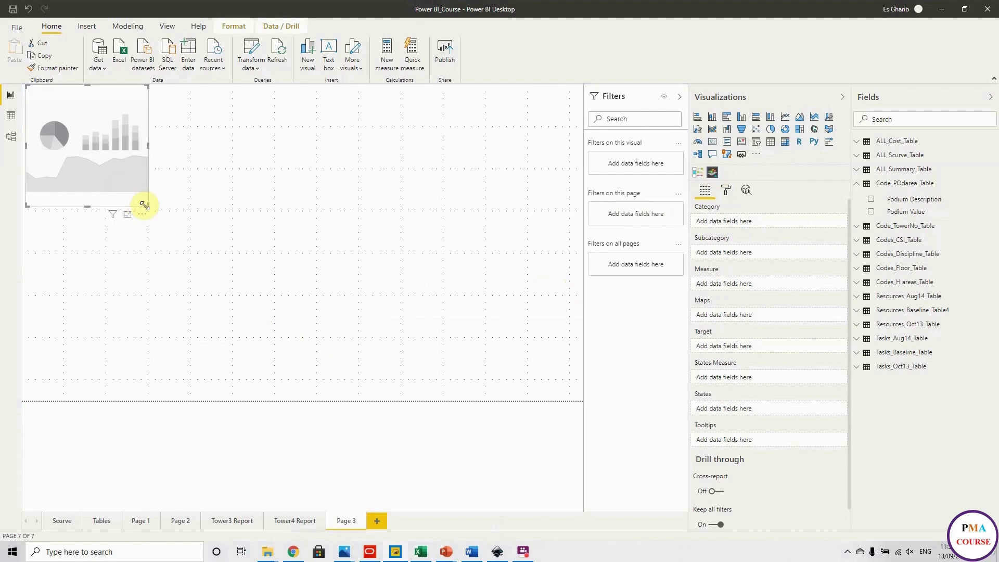
left_click_drag(145, 206, 397, 367)
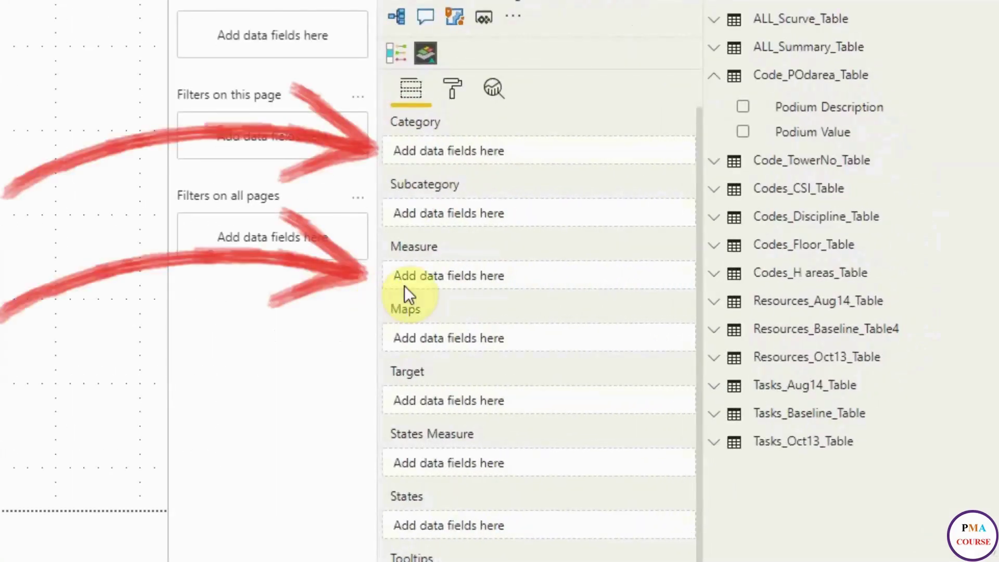
Step: Assign Podium Value from Code_POdarea_Table as the visual's category and Podium Description as its measure
left_click(715, 79)
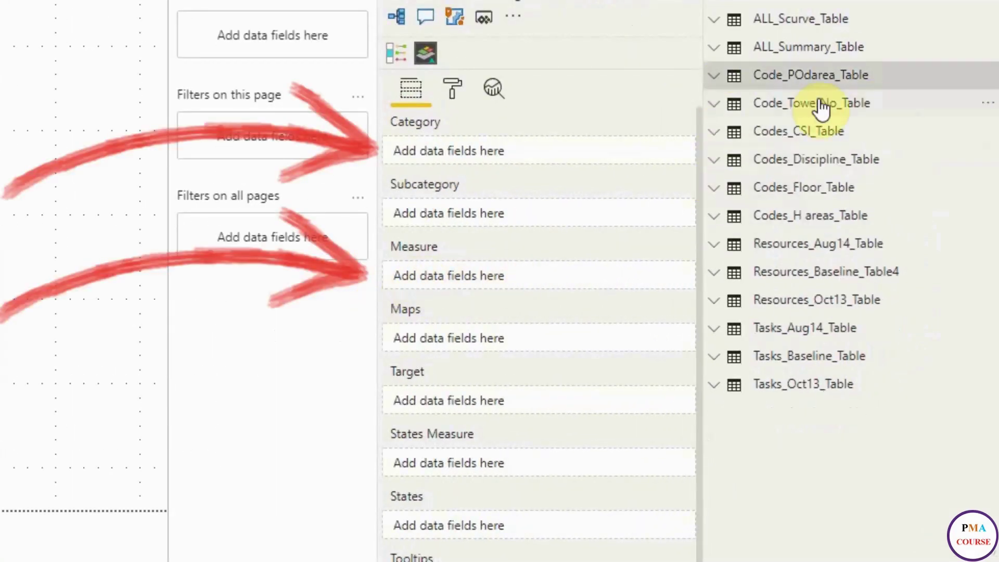
left_click(716, 83)
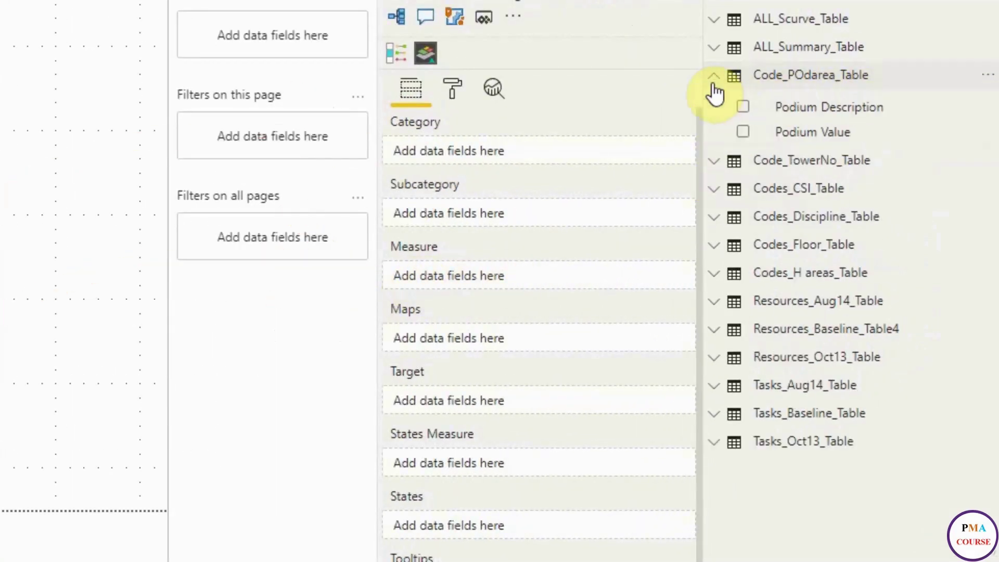
left_click_drag(830, 137, 591, 156)
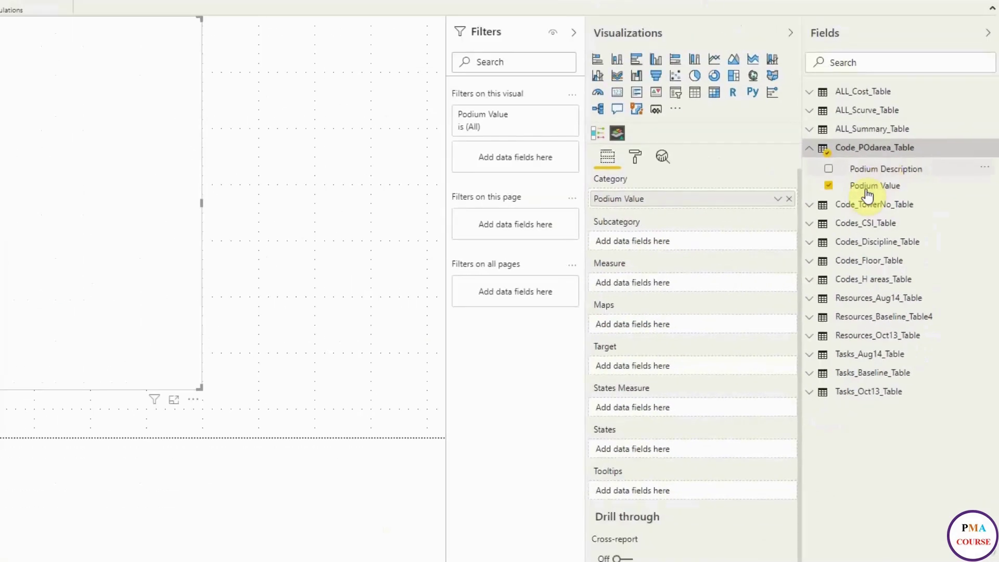
left_click_drag(884, 169, 704, 297)
left_click_drag(777, 291, 764, 287)
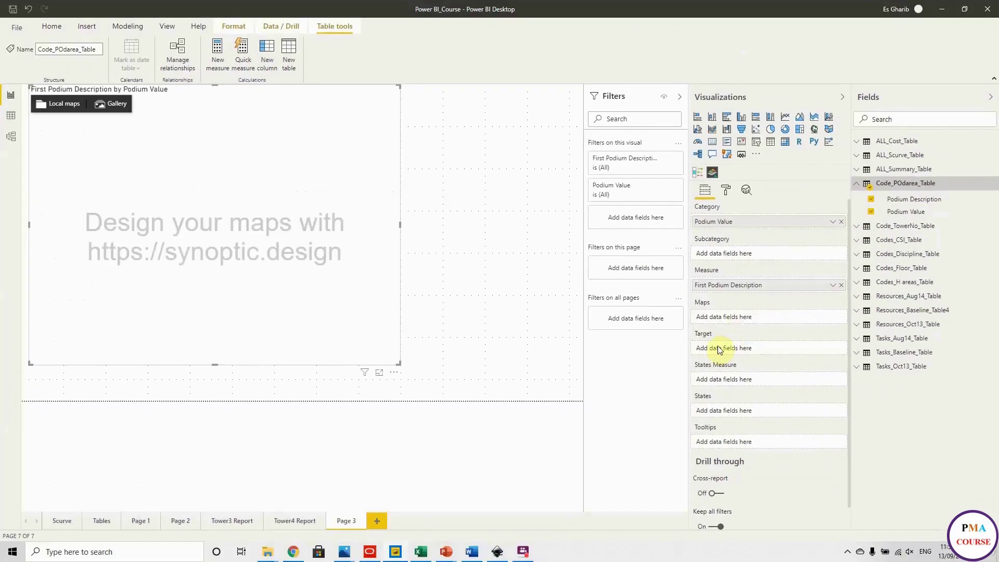
Step: Load the ground-floor SVG as a local map into the Synoptic Panel and enlarge the visual
left_click(43, 103)
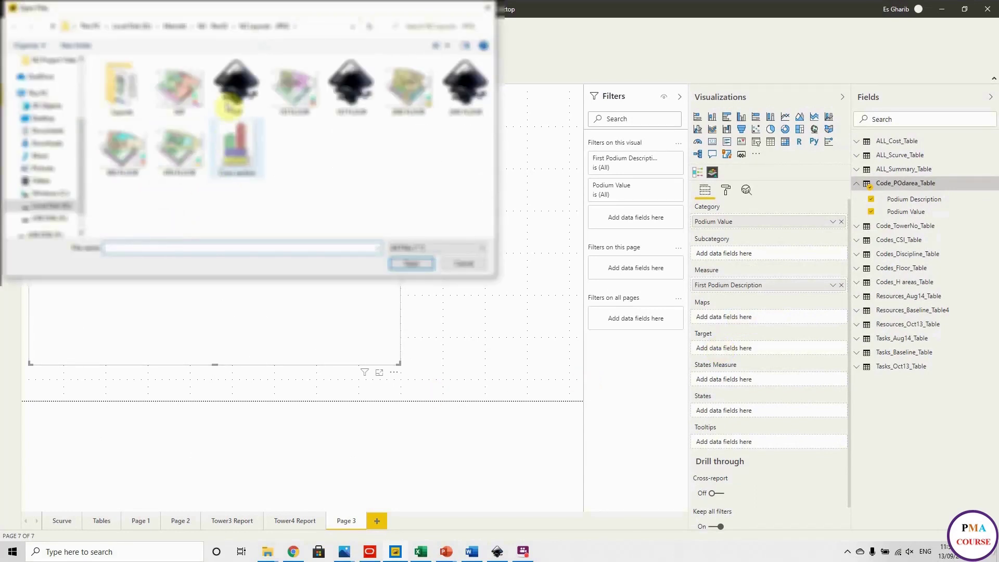
double_click(236, 83)
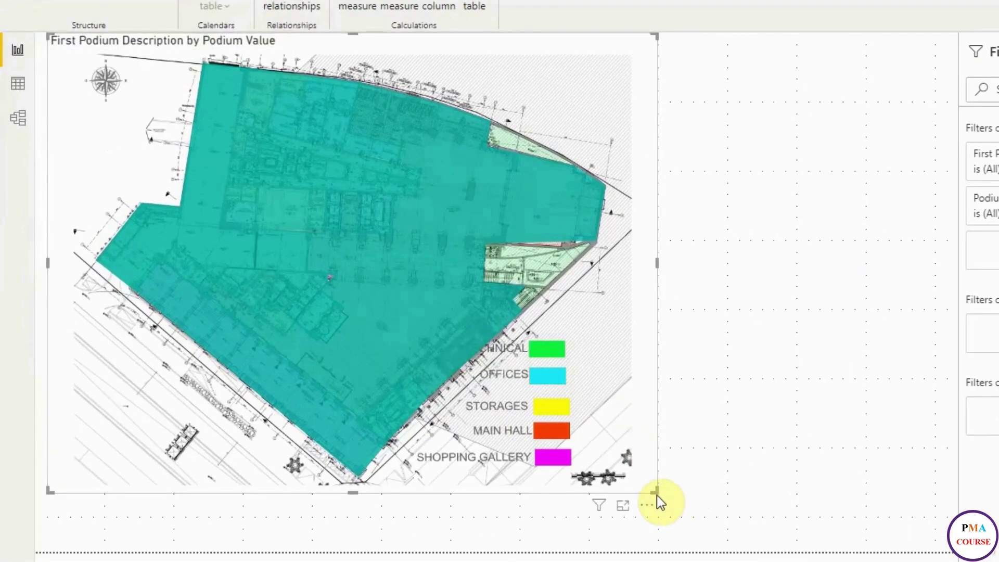
left_click_drag(657, 495, 807, 549)
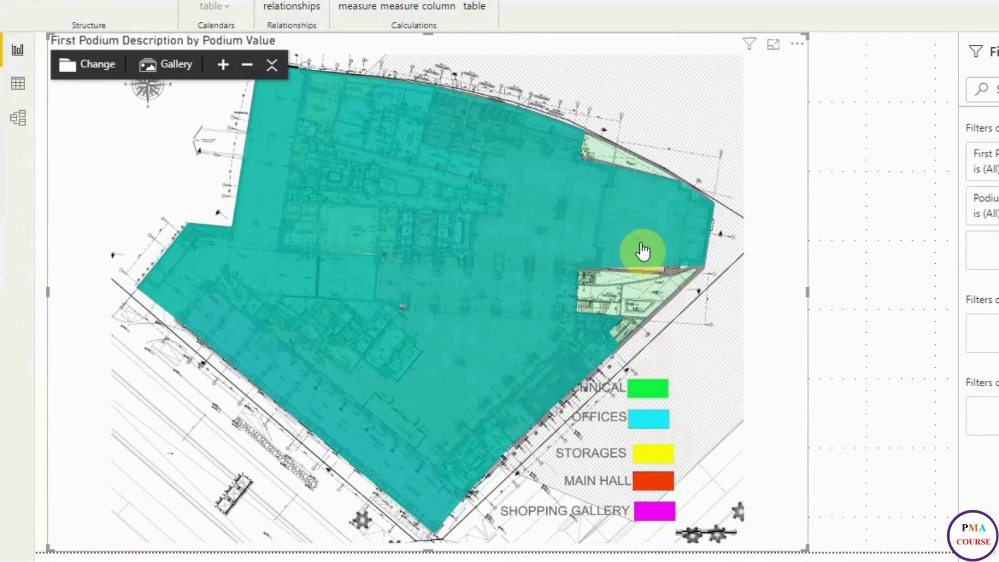
Step: Turn on the Show all option in the Synoptic Panel's data colors so each podium area has its own colour
mouse_move(642, 243)
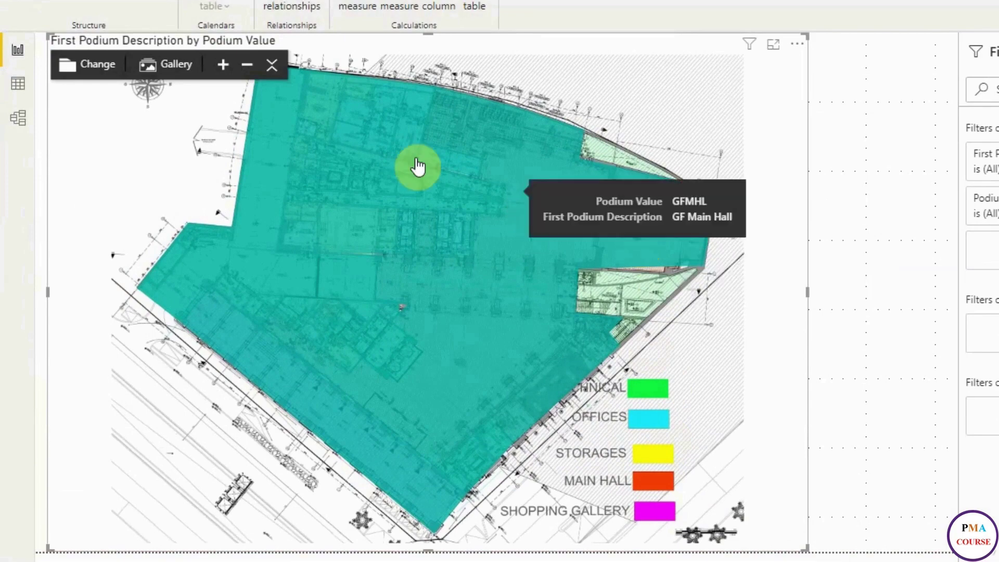
mouse_move(397, 226)
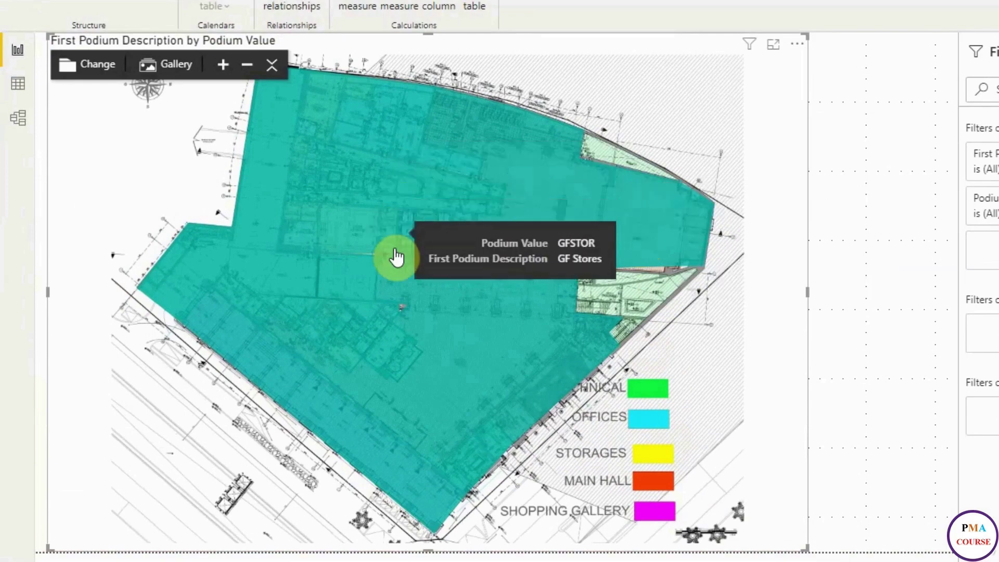
mouse_move(341, 266)
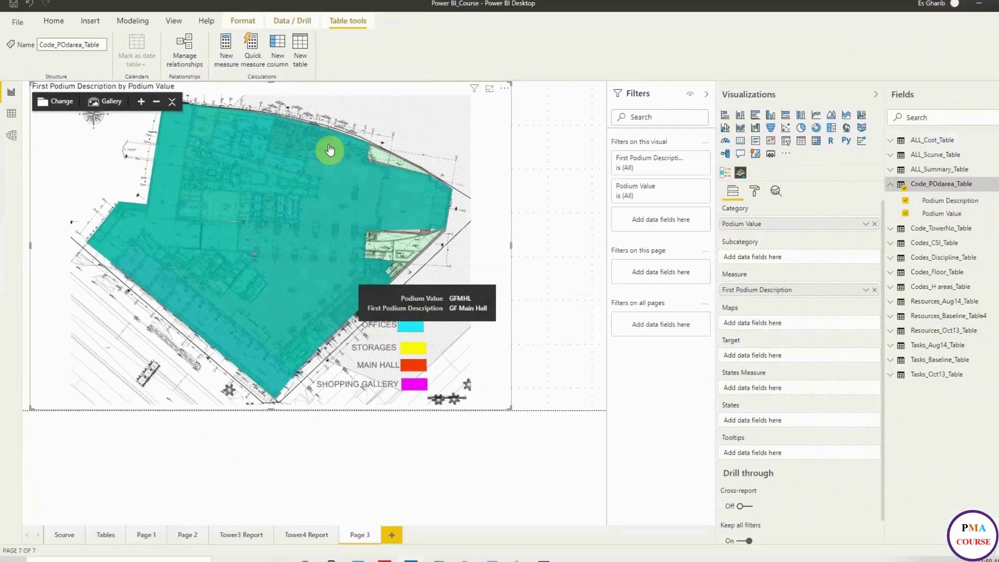
mouse_move(505, 443)
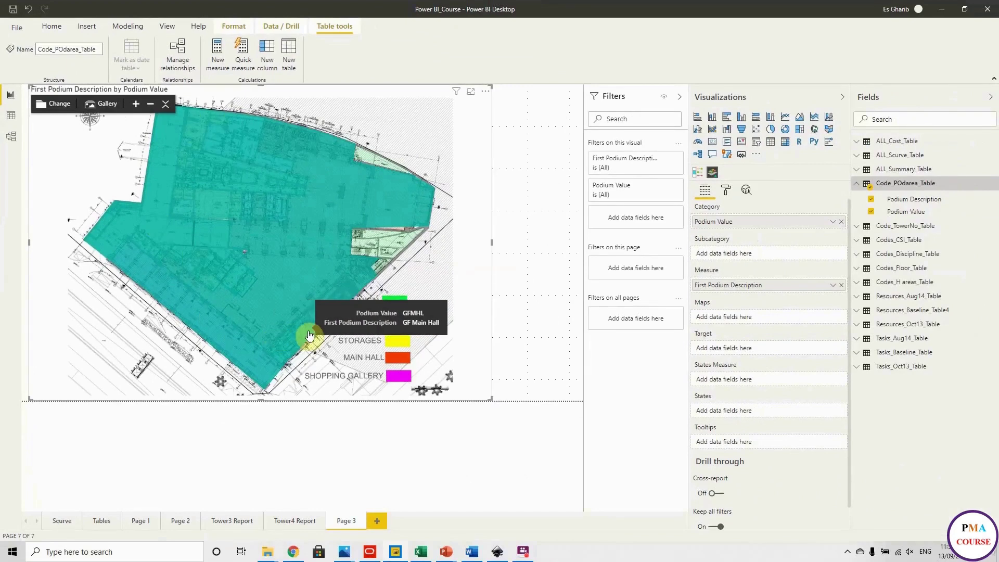
left_click(726, 190)
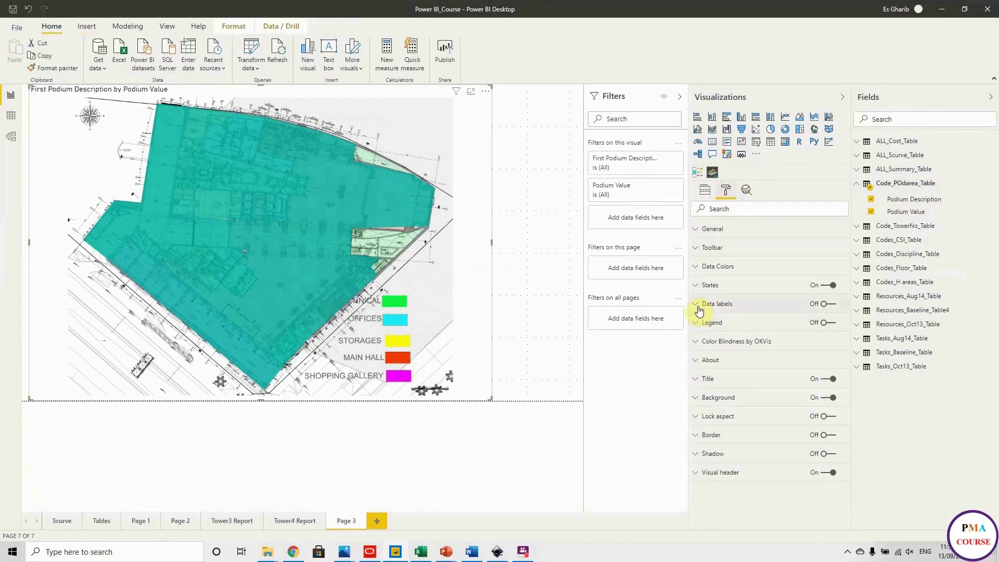
left_click(692, 267)
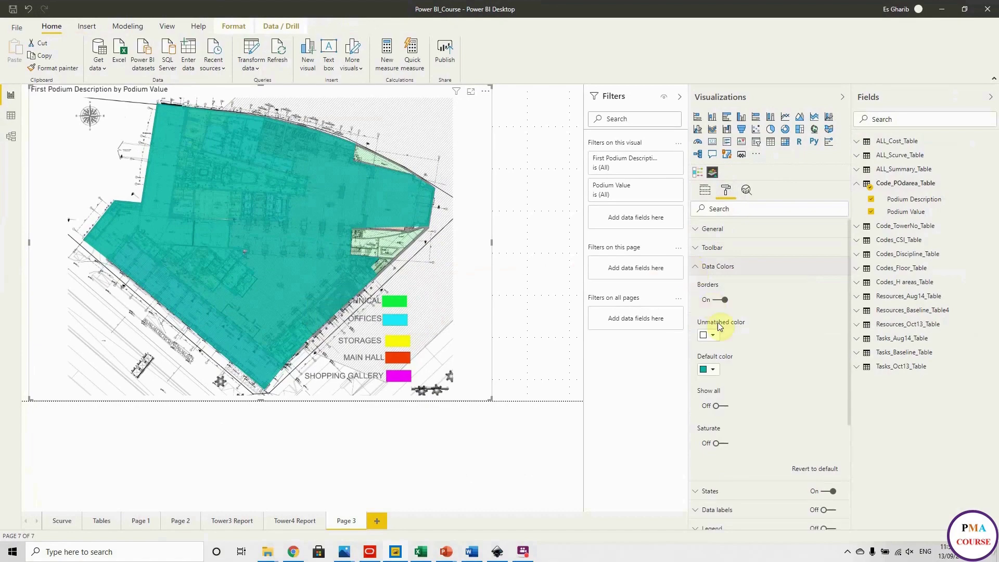
left_click(718, 406)
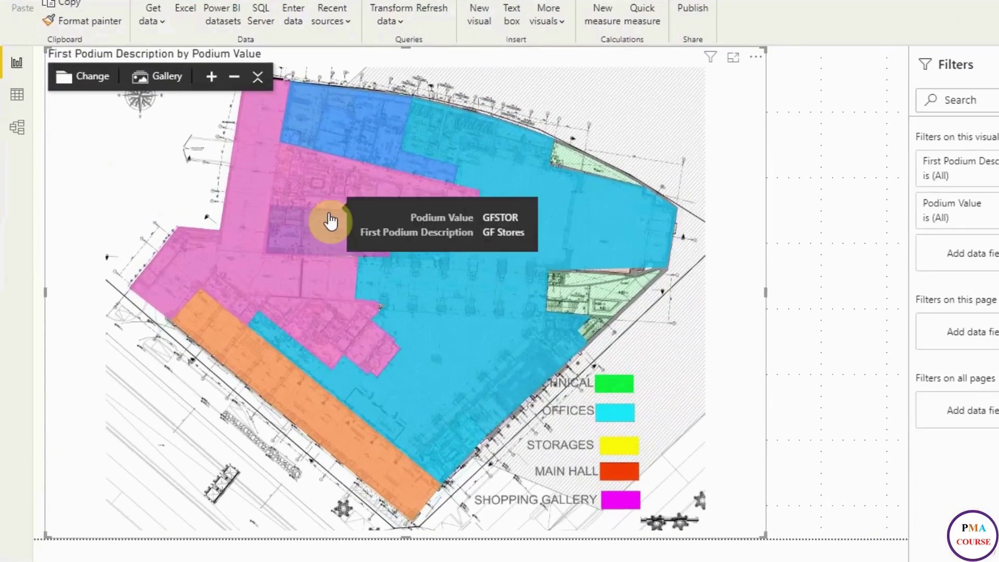
Step: Turn on the Synoptic Panel's data labels, set them to display Column and value, and set their text size to 25 pt
mouse_move(273, 178)
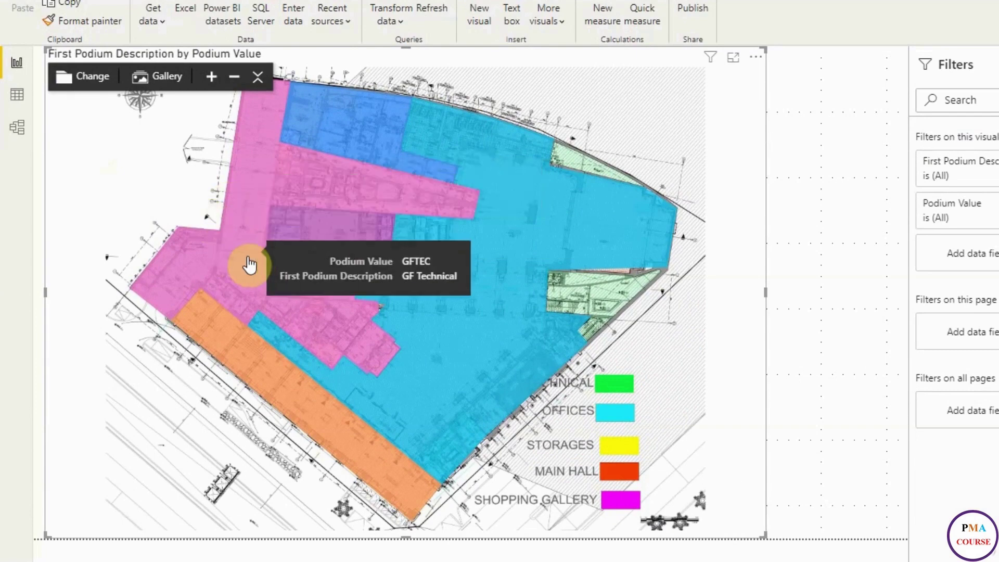
mouse_move(238, 337)
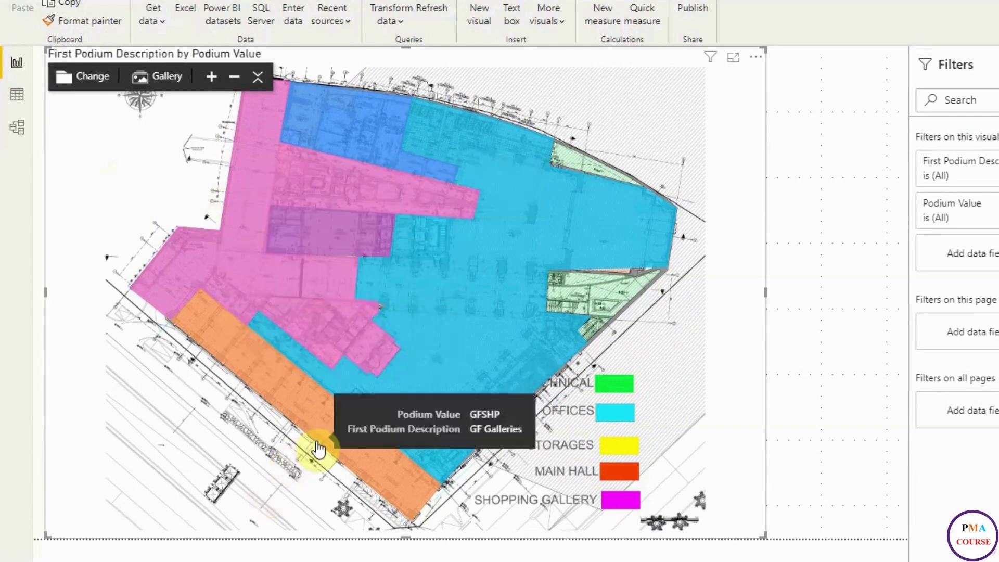
mouse_move(451, 413)
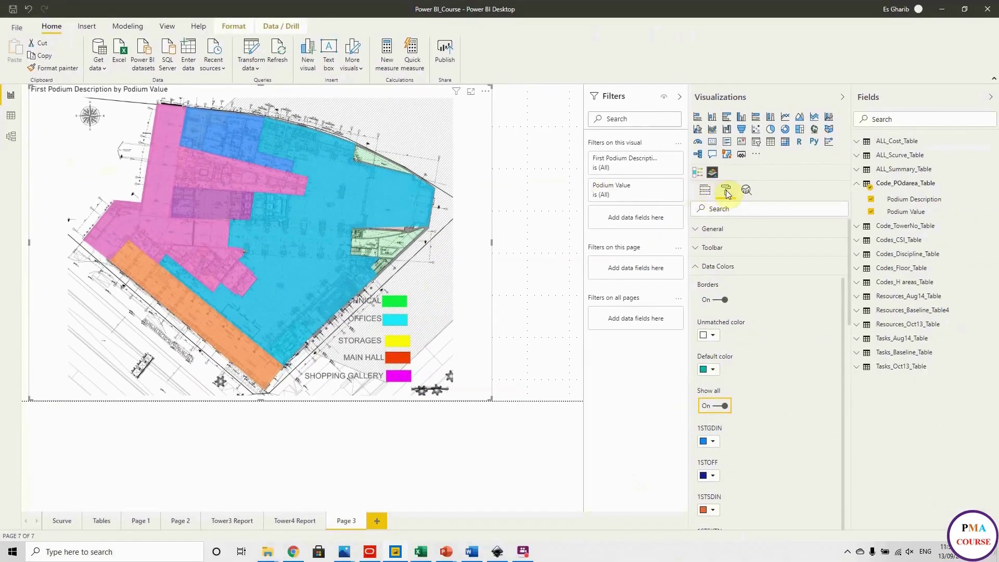
left_click(696, 269)
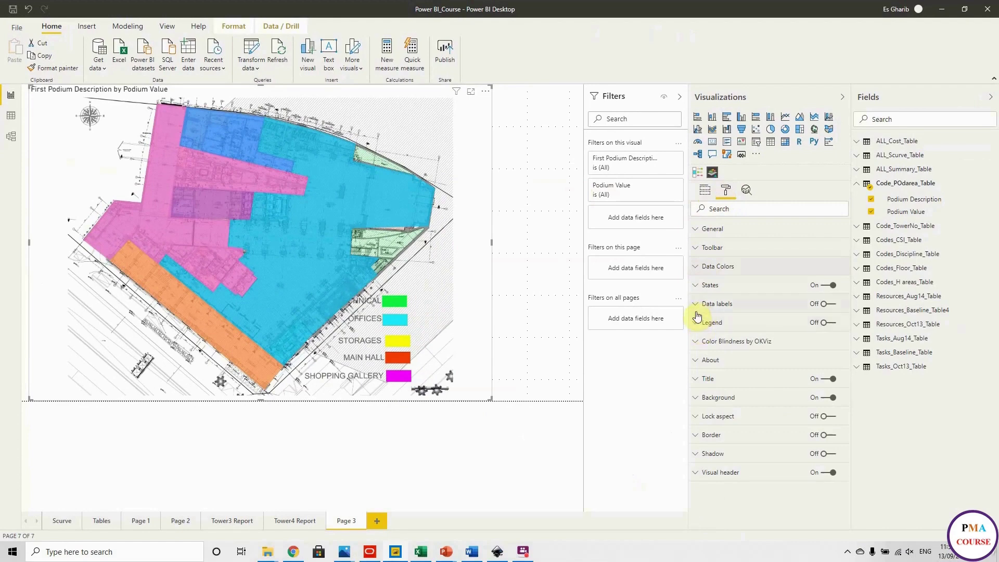
left_click(831, 306)
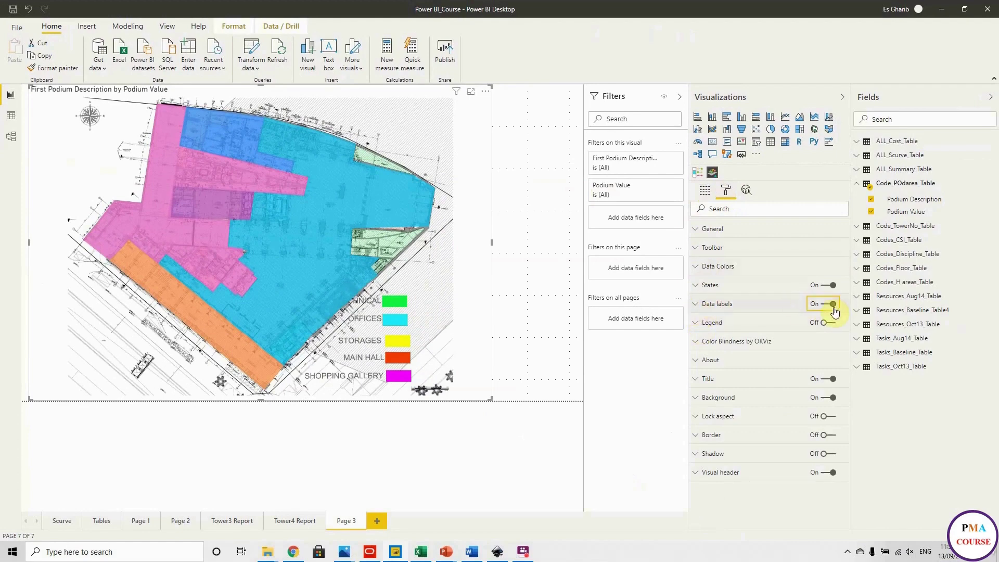
left_click(697, 308)
scroll(724, 301, "down", 3)
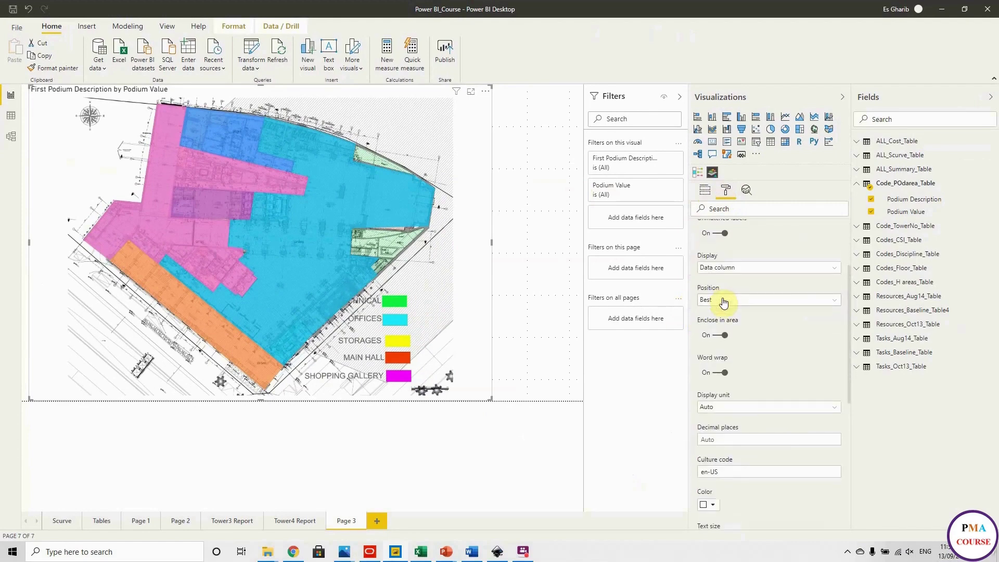
left_click(745, 269)
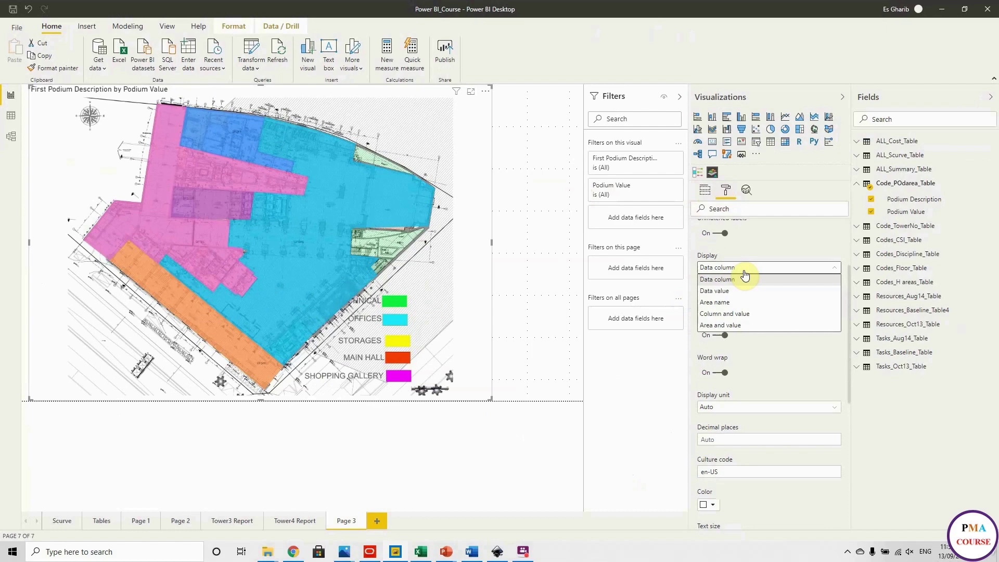
left_click(744, 314)
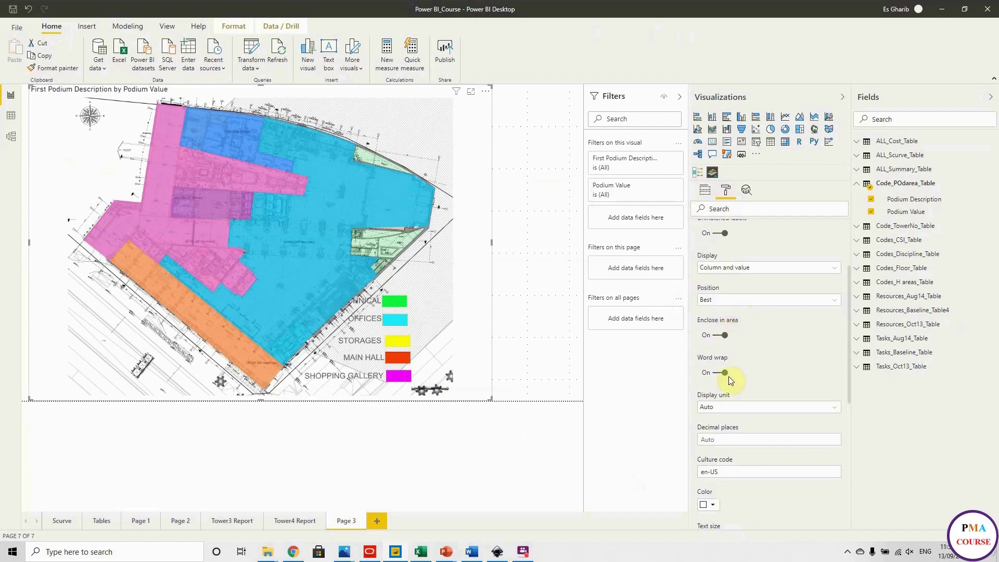
scroll(739, 406, "down", 3)
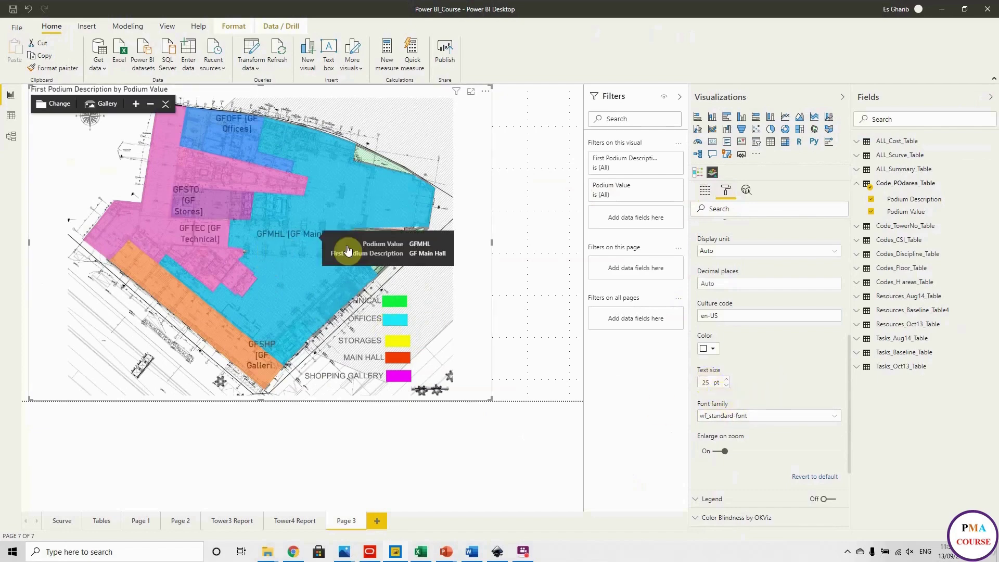
scroll(741, 268, "up", 1)
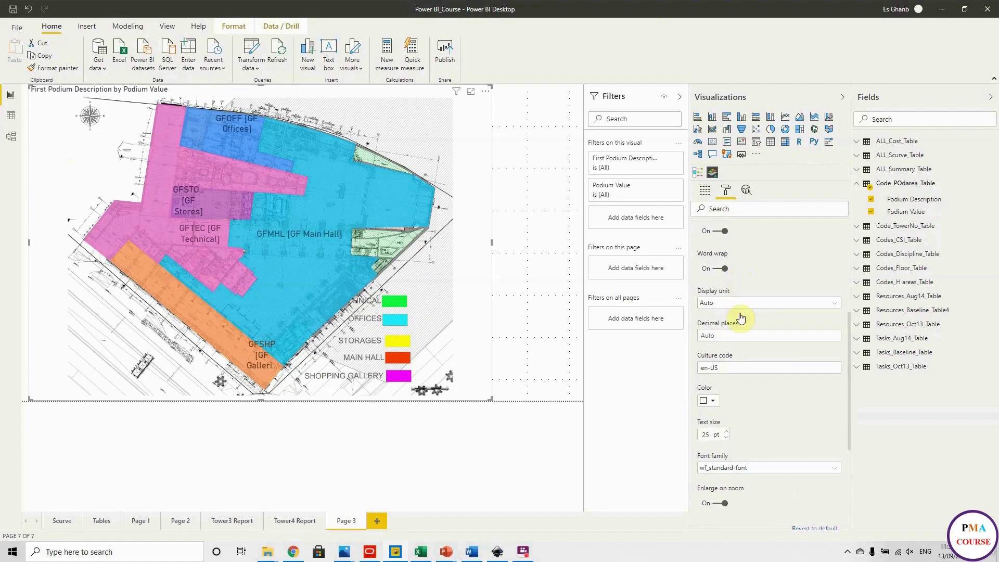
scroll(747, 368, "down", 1)
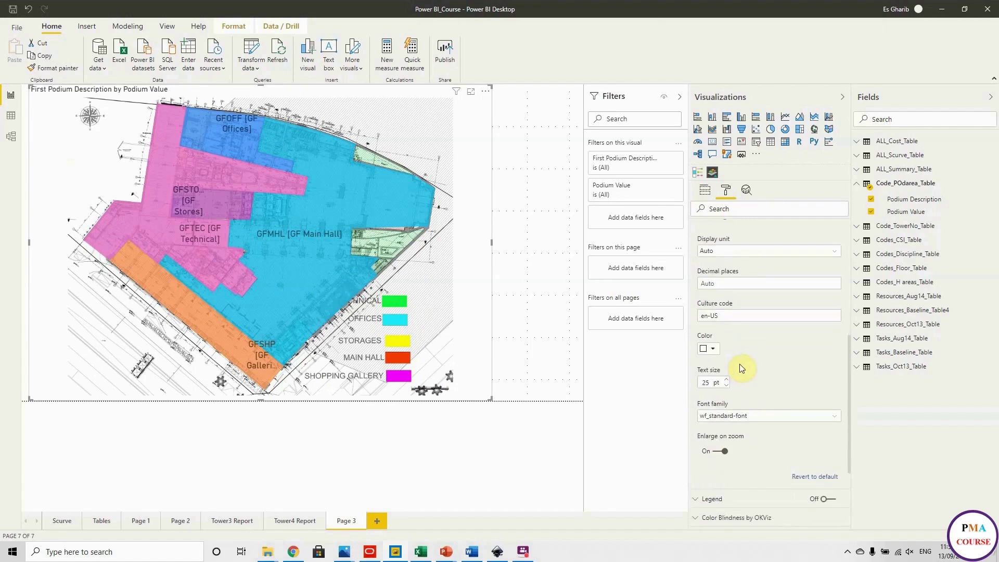
Step: Change the data labels' display to Data value and make the floor-plan visual slightly narrower
scroll(739, 366, "up", 4)
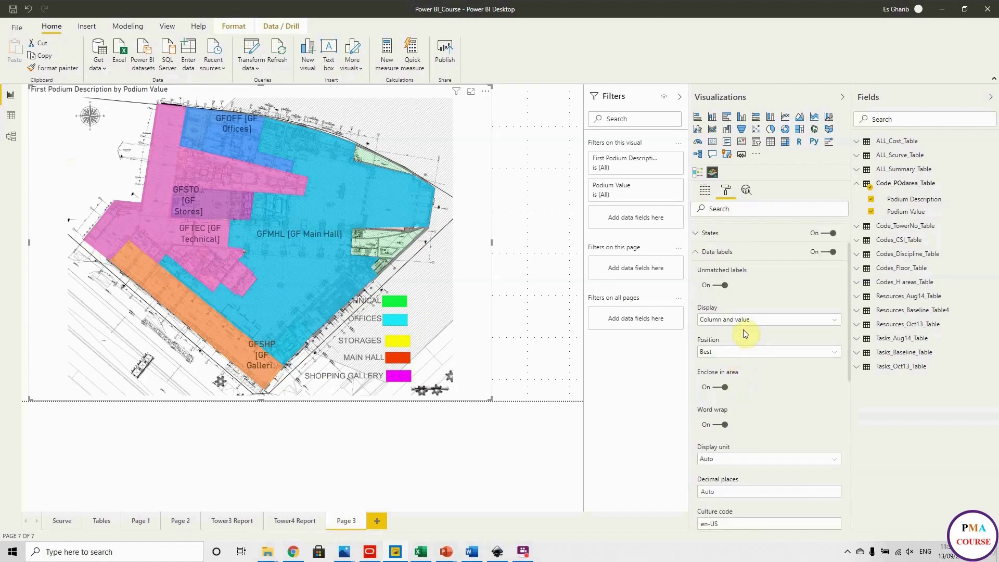
left_click(747, 320)
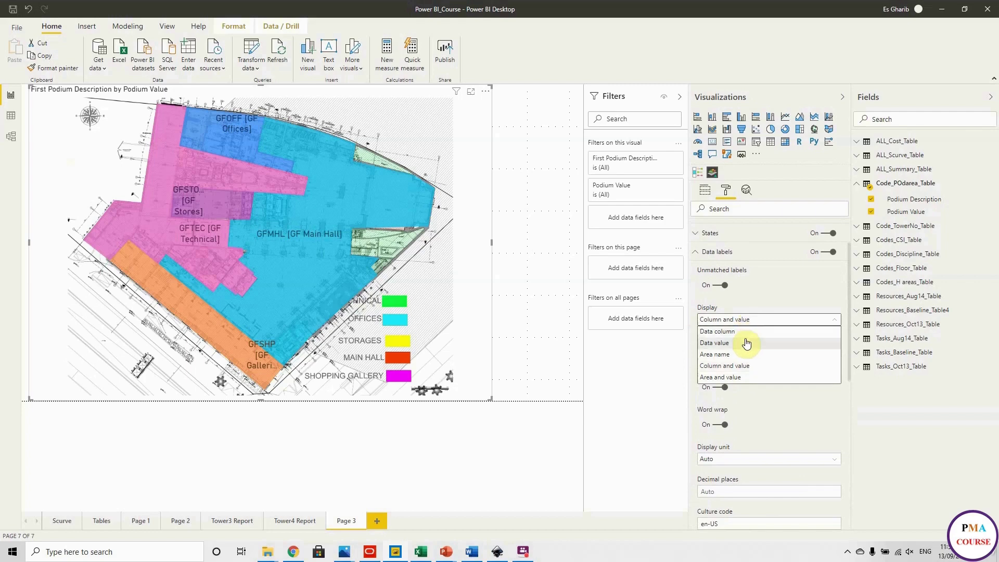
left_click(747, 343)
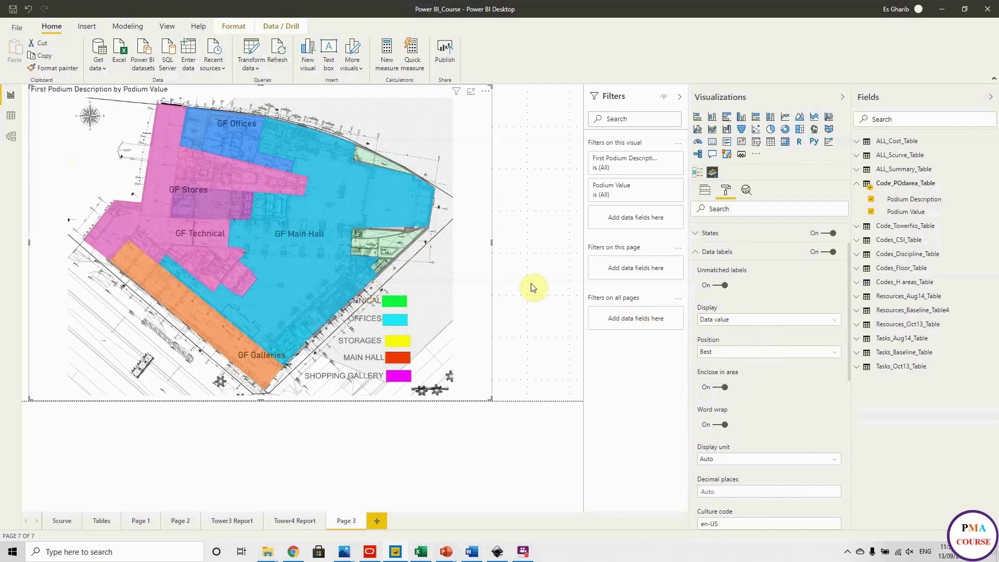
left_click(695, 252)
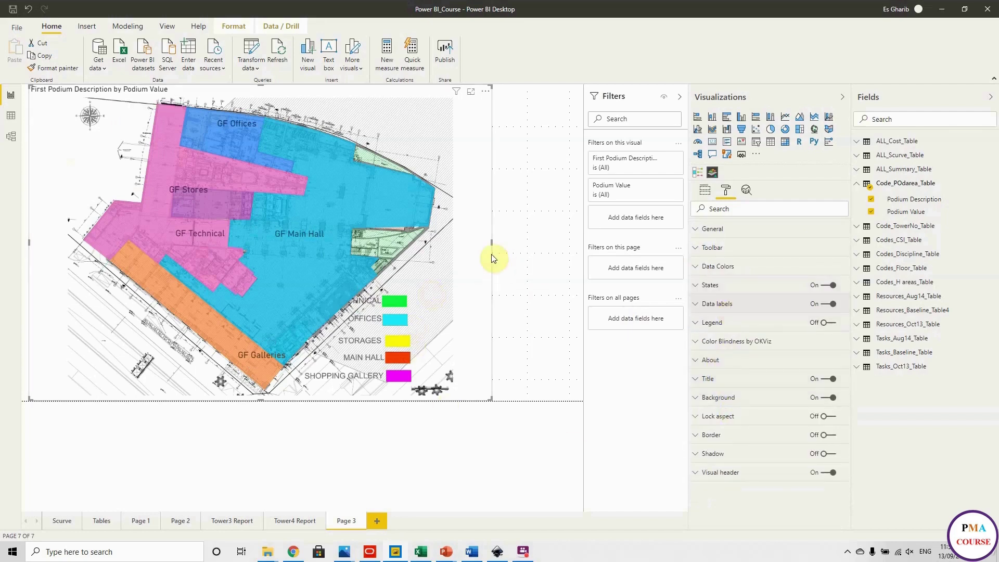
left_click_drag(489, 248, 477, 246)
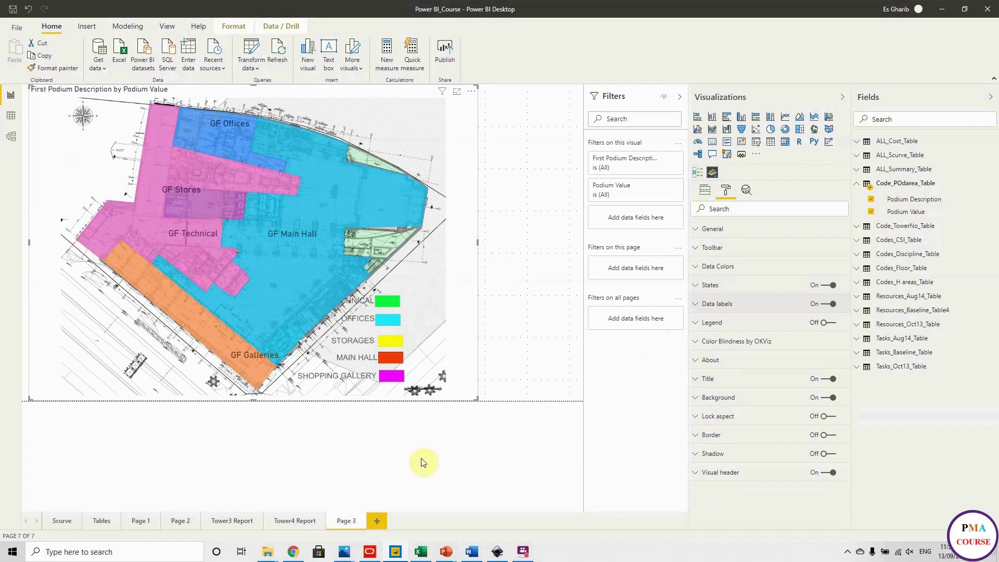
Step: Examine the relationship between Code_POdarea_Table and the baseline tasks table in the data model, then return to the report
mouse_move(21, 193)
left_click(11, 136)
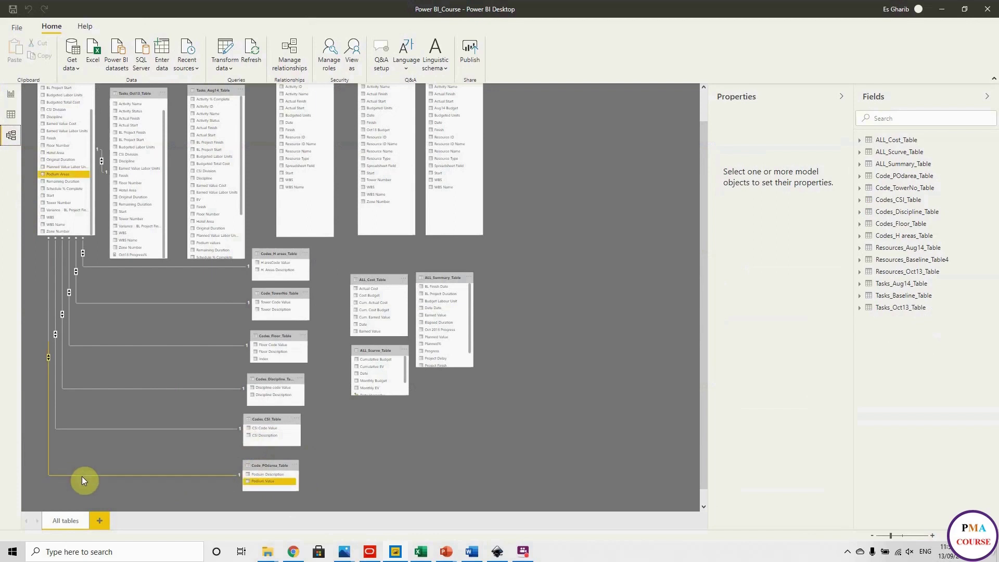
scroll(27, 312, "up", 1)
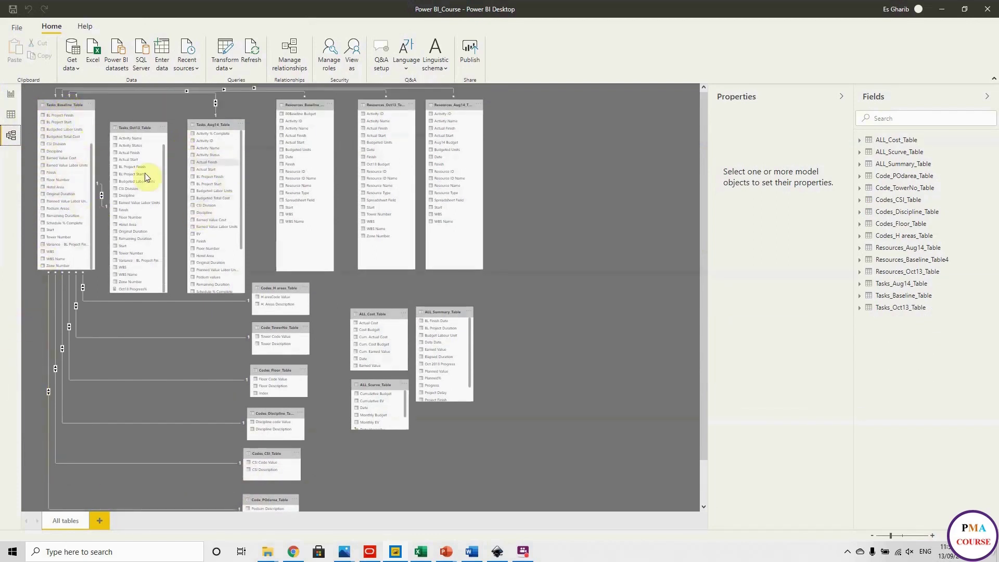
left_click(10, 95)
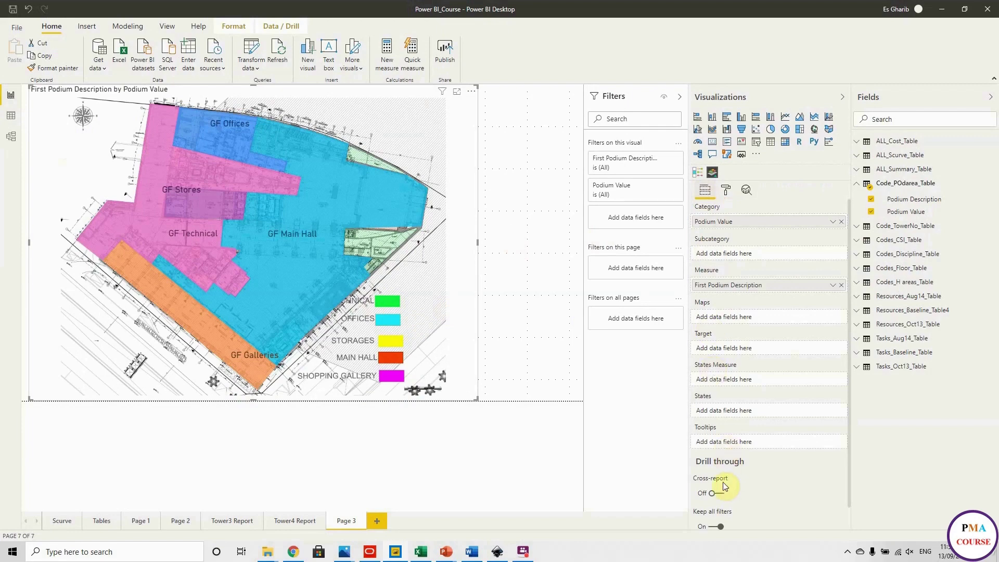
Step: Add Aug14 Progress% and Aug14 Planned% from Tasks_Aug14_Table to the Synoptic Panel's tooltips
scroll(728, 486, "down", 1)
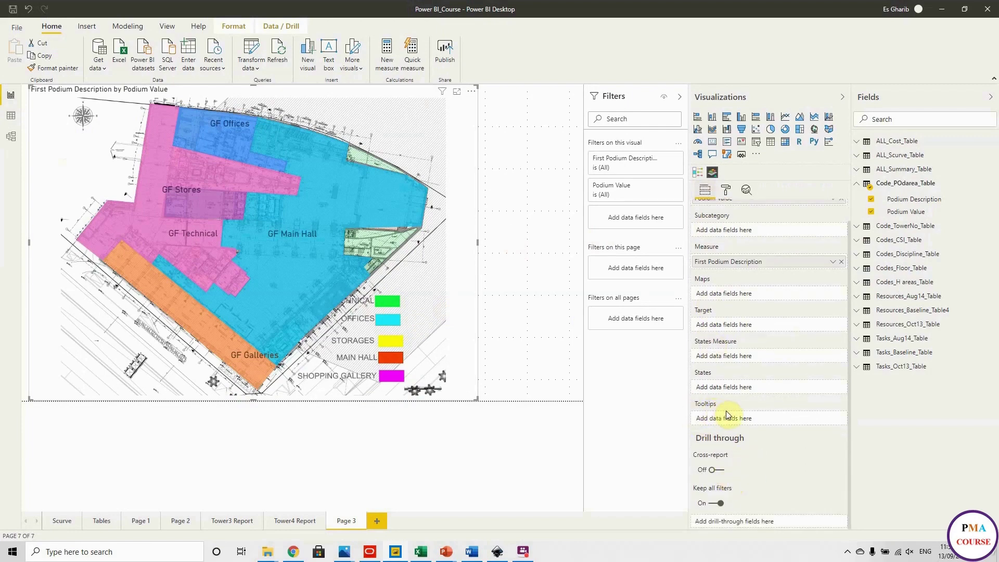
left_click(859, 338)
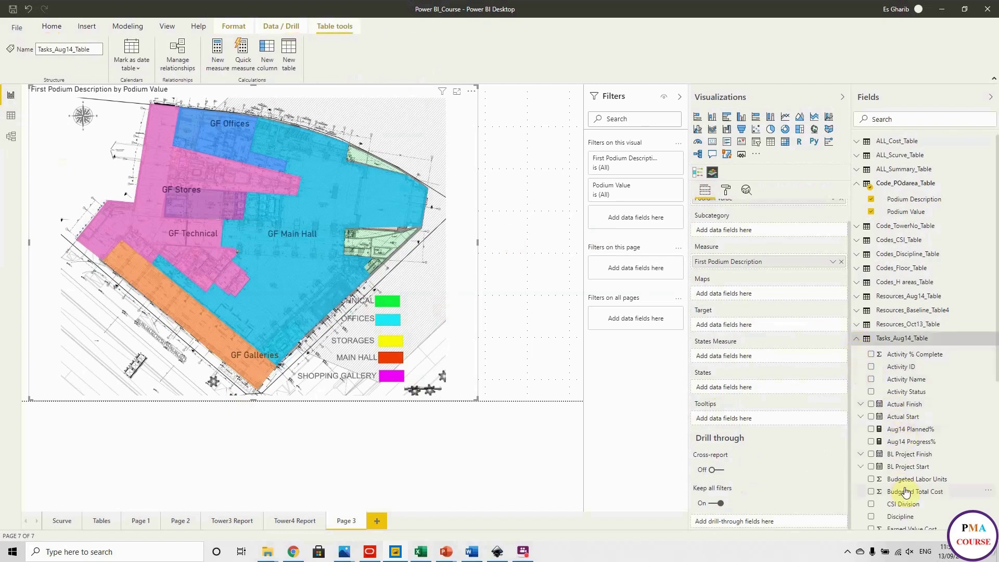
left_click_drag(921, 442, 796, 418)
left_click_drag(913, 429, 804, 429)
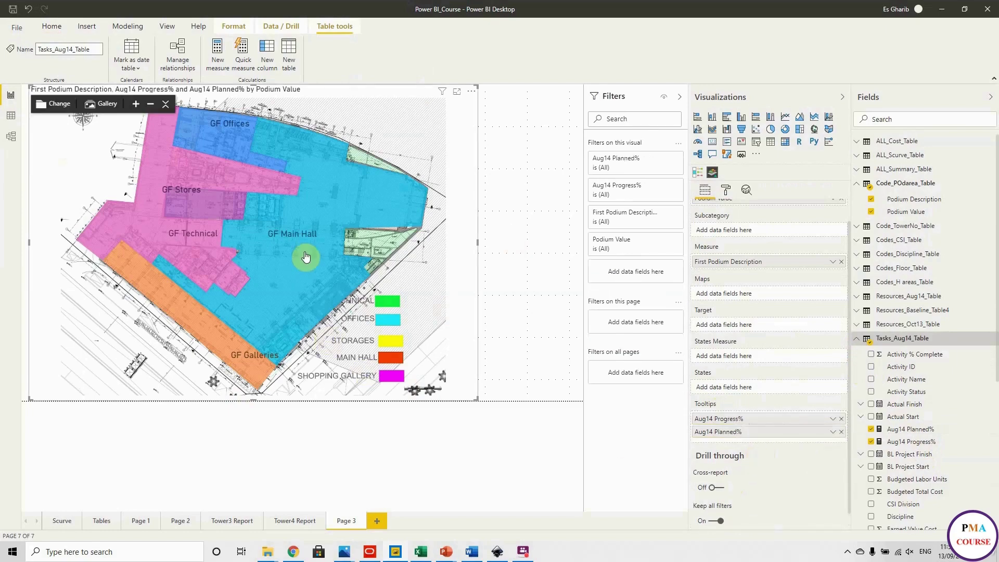
Step: Check the progress tooltips on the floor plan and highlight the GF Technical and GF Main Hall areas in turn
mouse_move(307, 256)
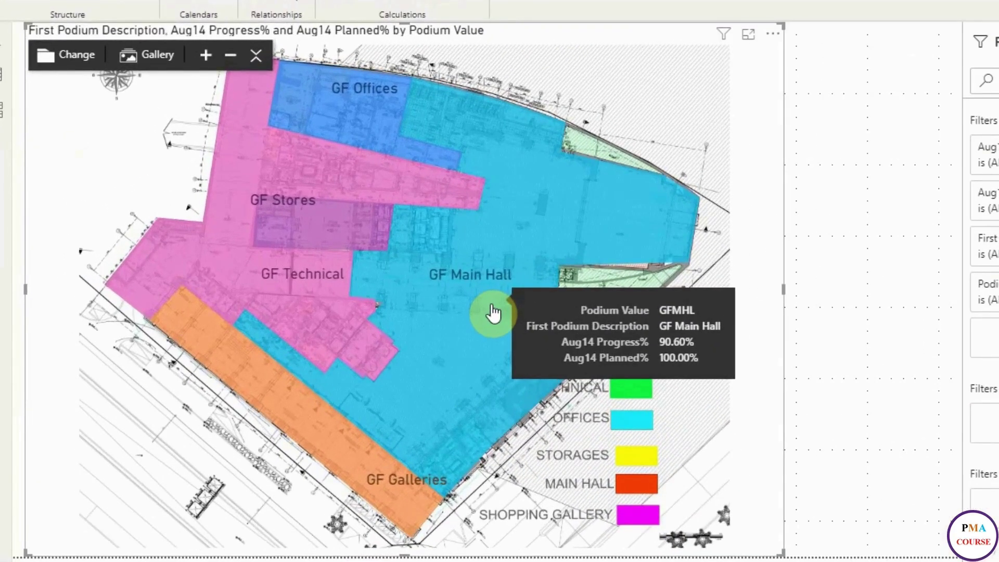
mouse_move(321, 278)
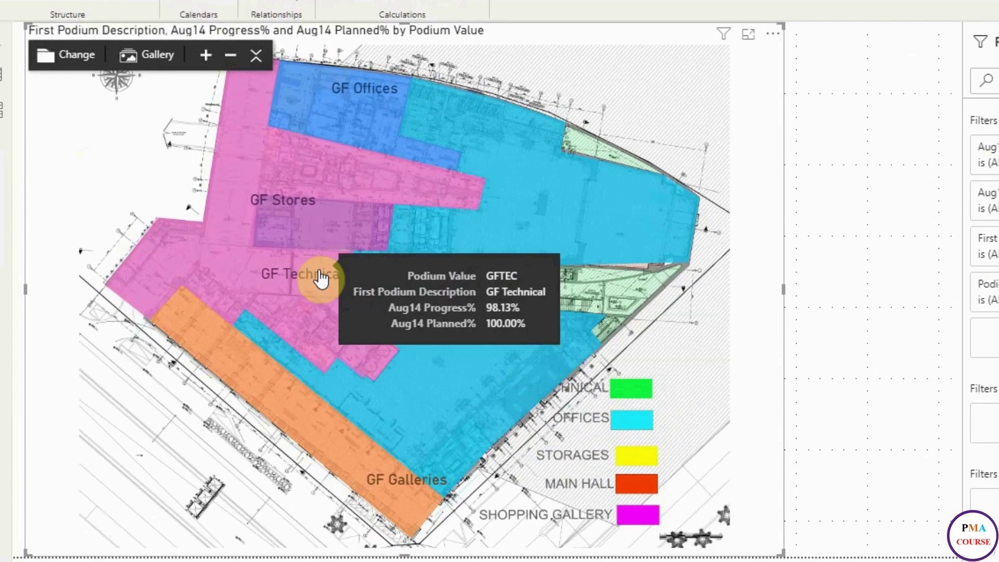
left_click(321, 278)
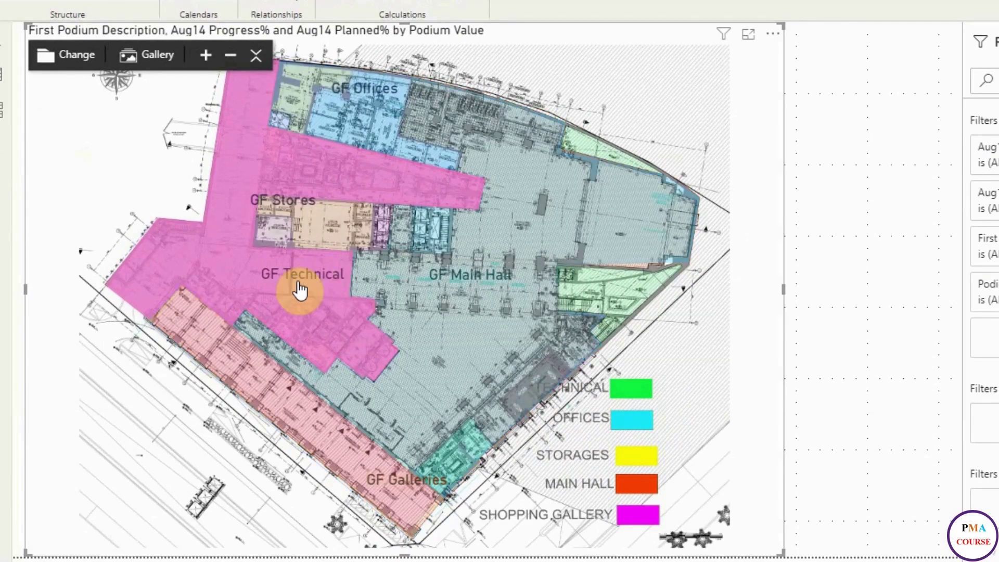
mouse_move(281, 286)
left_click(544, 238)
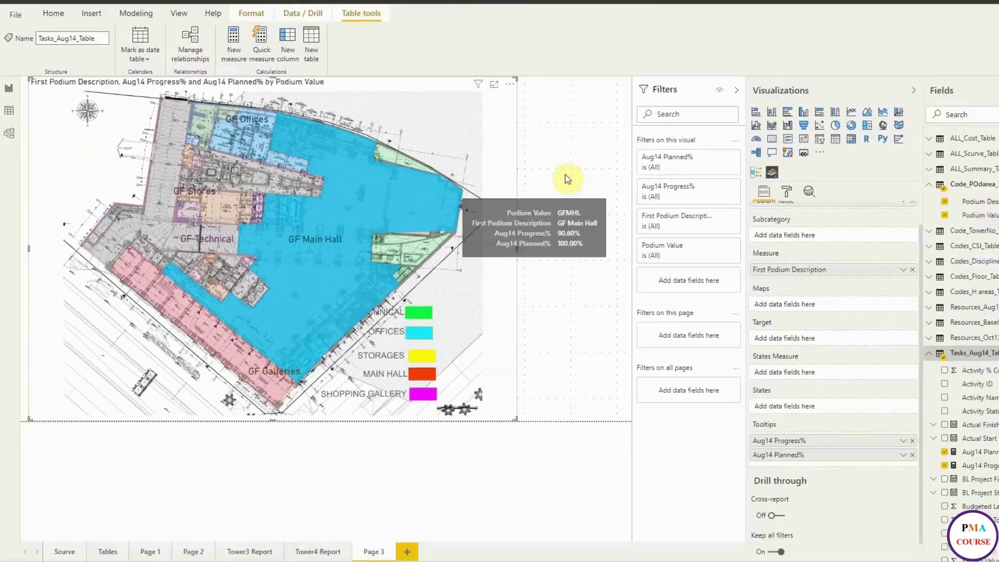
Step: Copy the Aug14 Planned% card from the Tower3 Report page to Page 3 and place it beside the floor plan
left_click(328, 514)
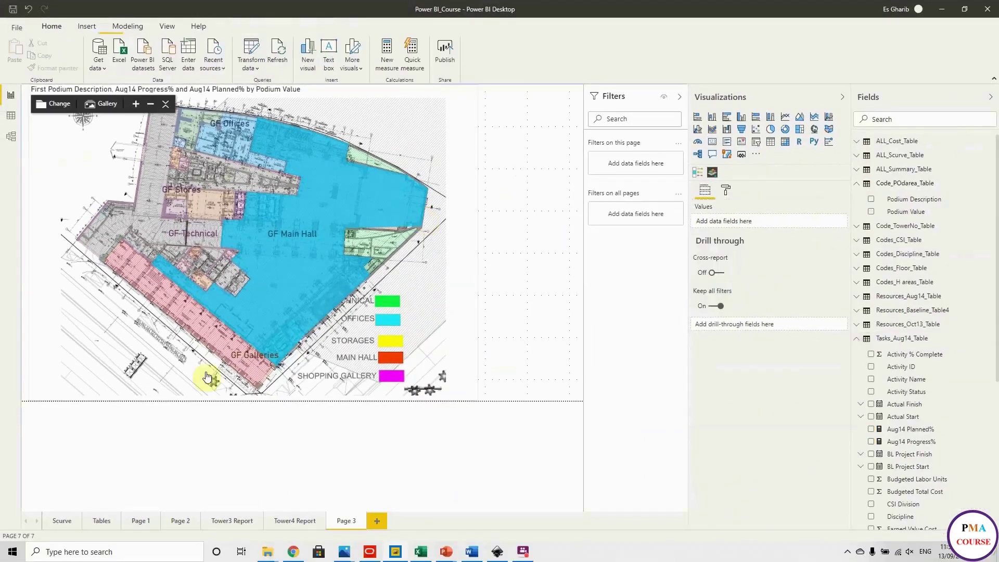
left_click(236, 520)
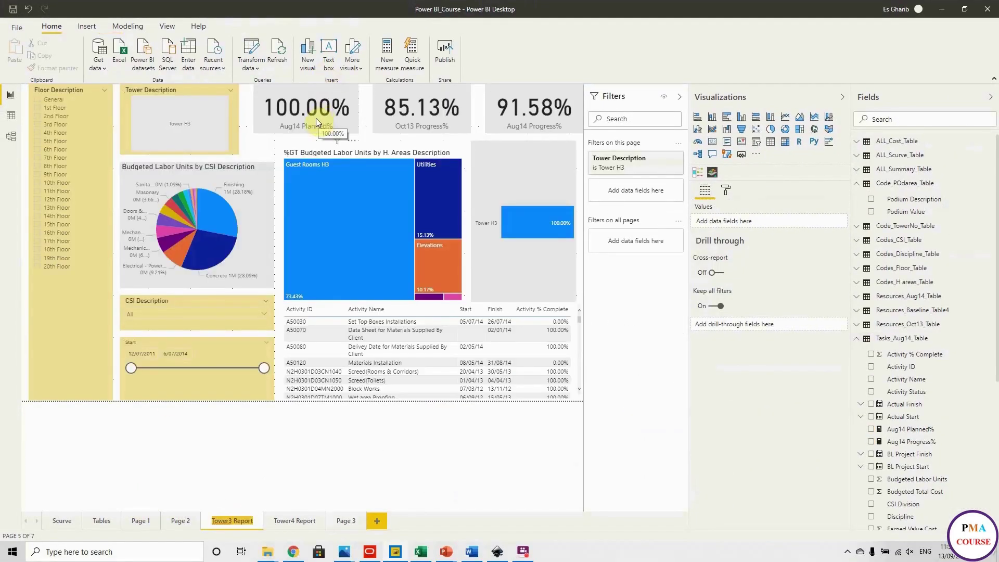
left_click(318, 117)
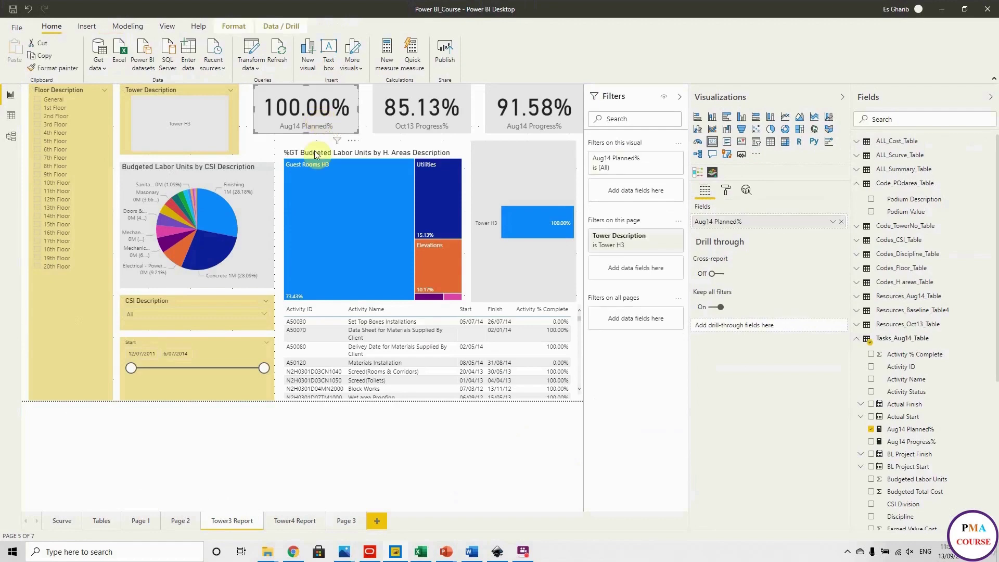
key("ctrl+c")
left_click(345, 521)
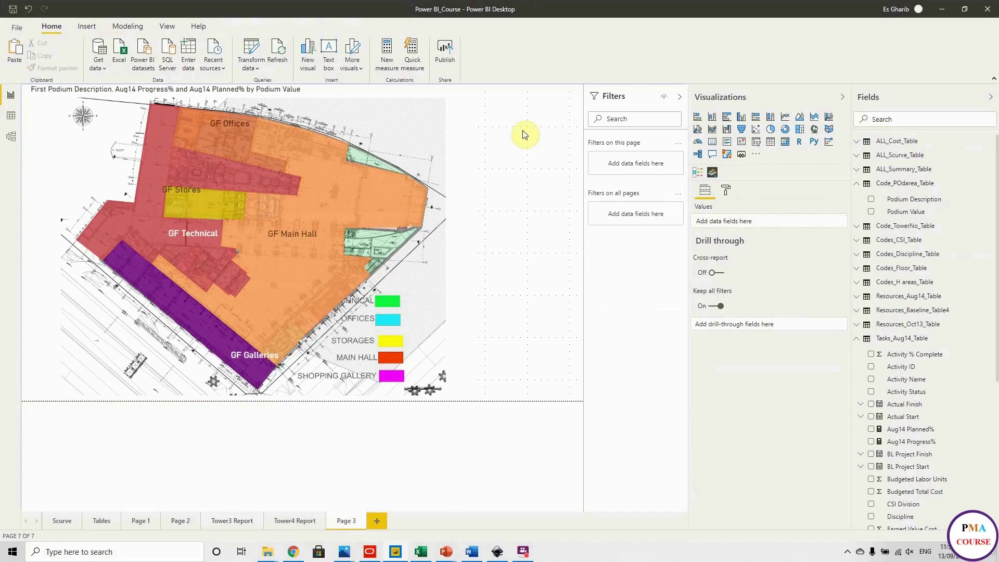
key("ctrl+v")
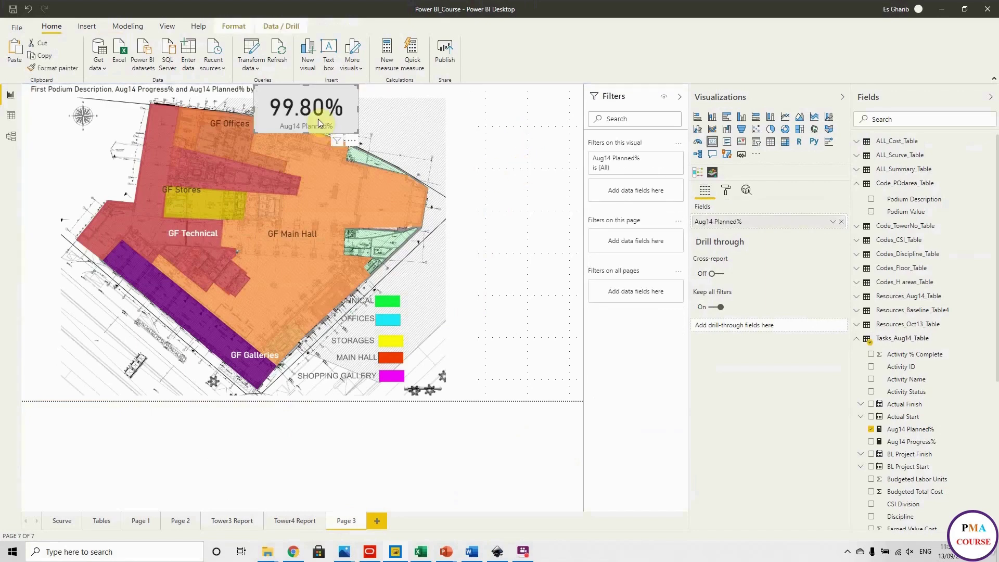
left_click_drag(317, 119, 548, 134)
Step: Paste a second copy of the Aug14 Planned% card on Page 3 and place it below the first one
left_click(535, 219)
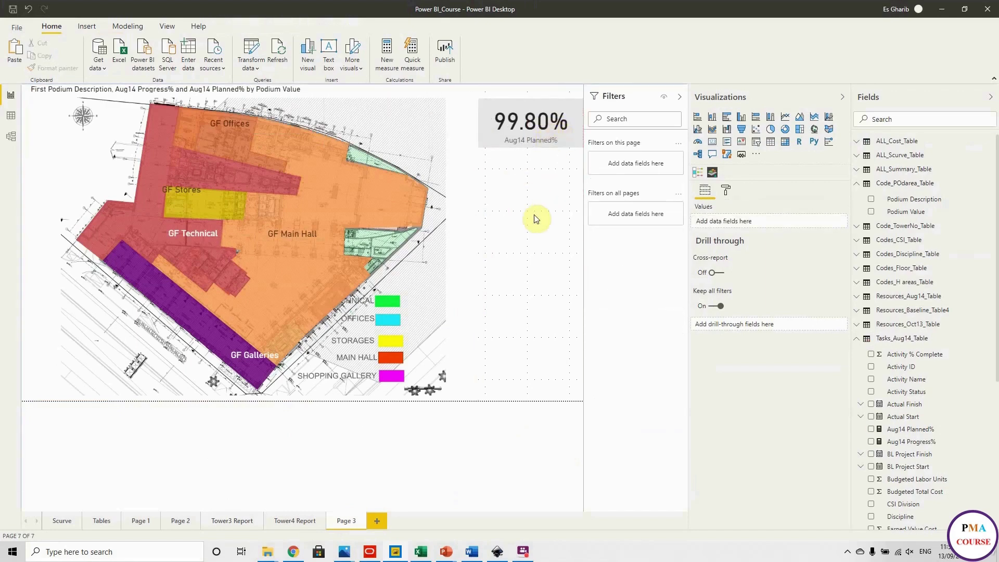
key("ctrl+v")
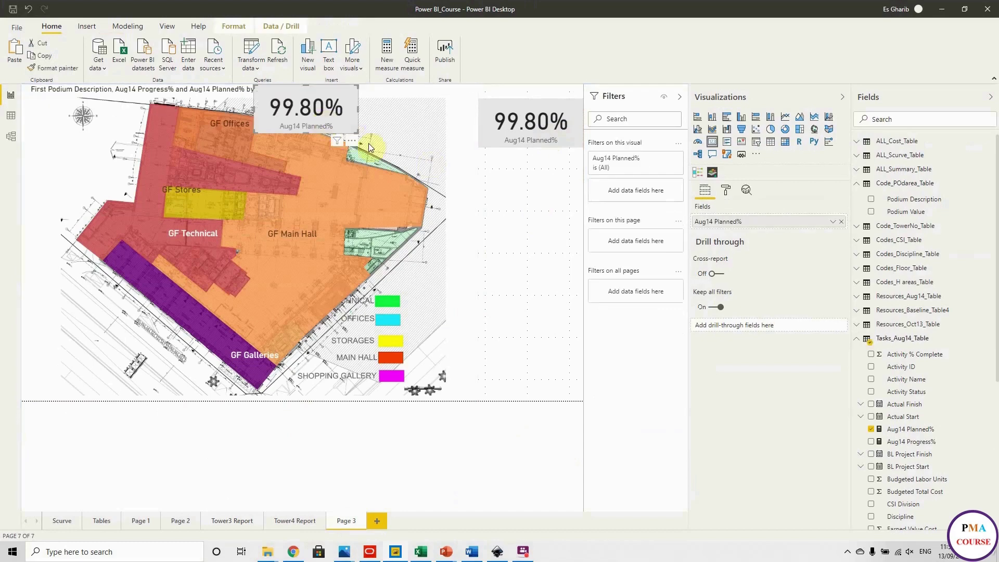
left_click_drag(342, 117, 566, 202)
left_click(556, 263)
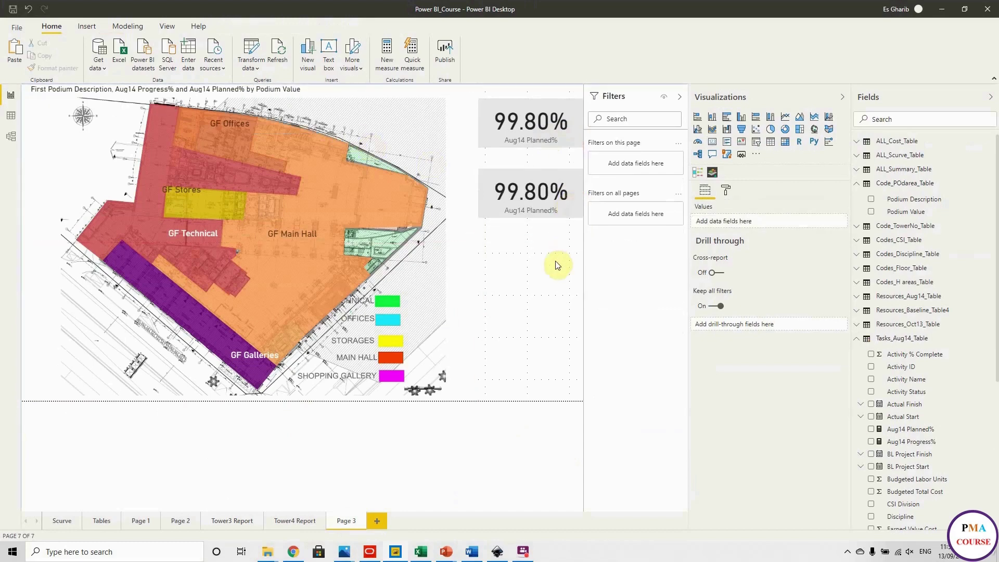
Step: Replace the upper card's Aug14 Planned% field with Podium Description from Code_POdarea_Table
left_click(544, 147)
left_click(841, 222)
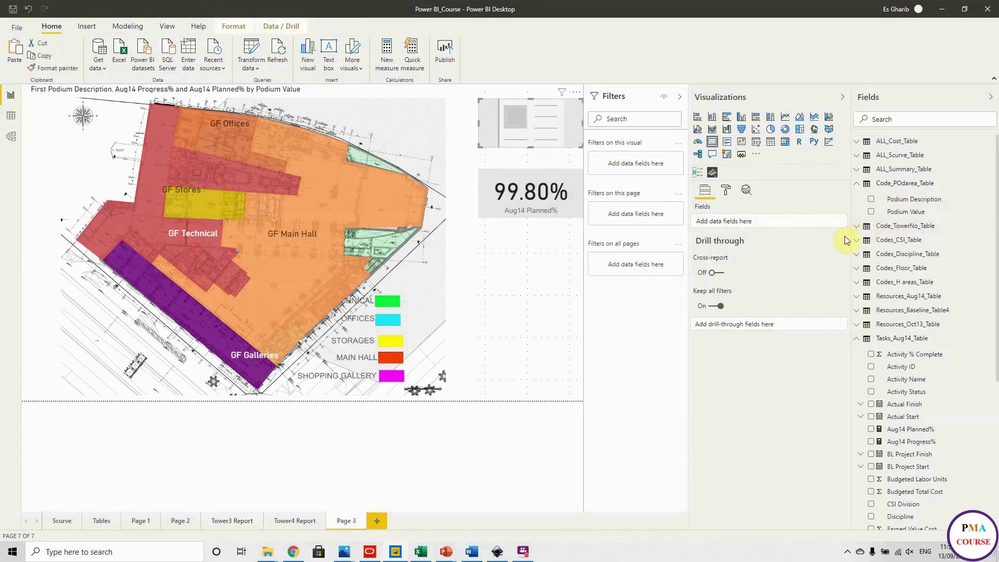
left_click_drag(902, 200, 763, 226)
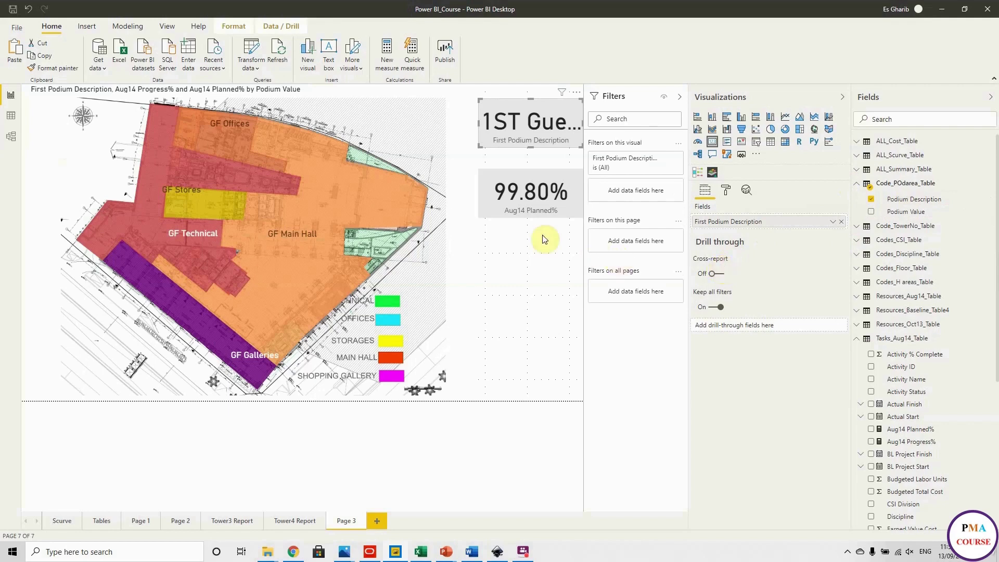
Step: Set the podium description card's category label text size to 10 pt
left_click(726, 191)
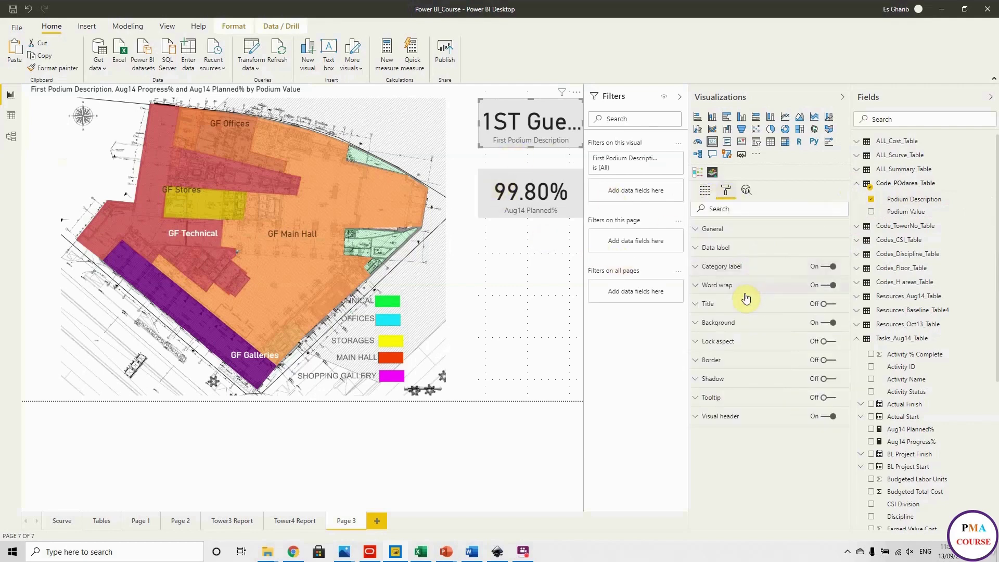
left_click(693, 267)
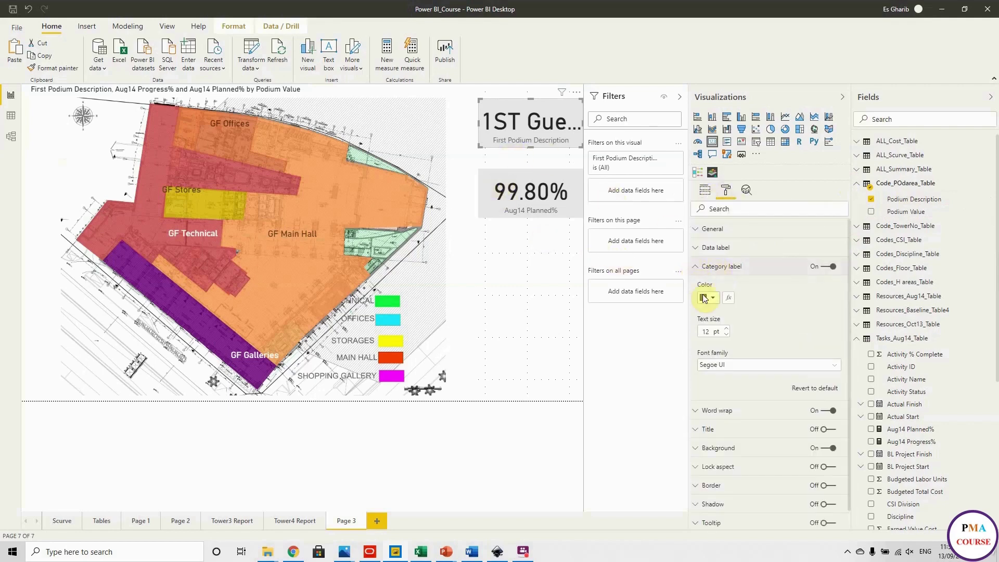
left_click(725, 334)
left_click(725, 335)
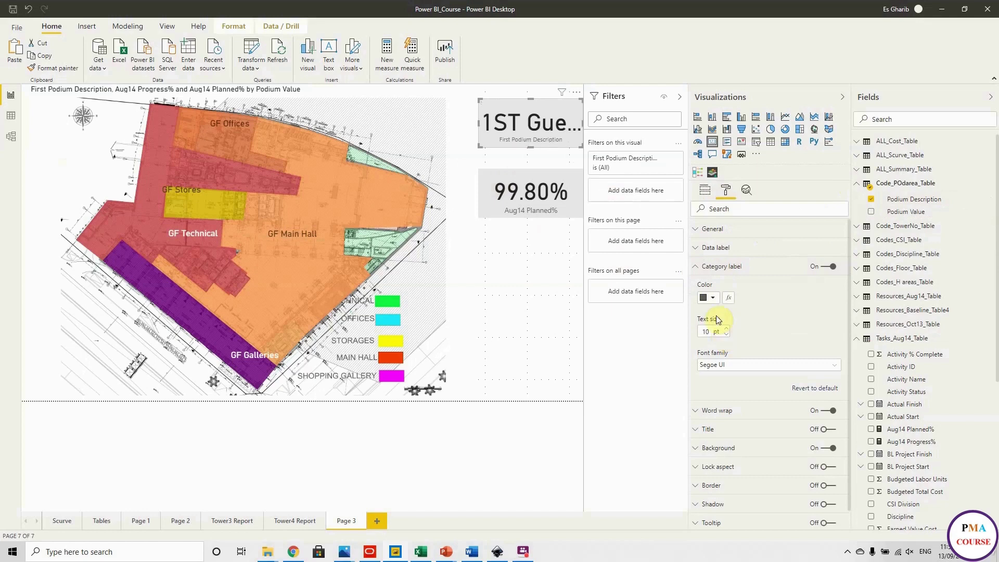
left_click(700, 268)
Step: Reduce the podium description card's data label text size and switch the lower card's field to Aug14 Progress%
left_click(695, 248)
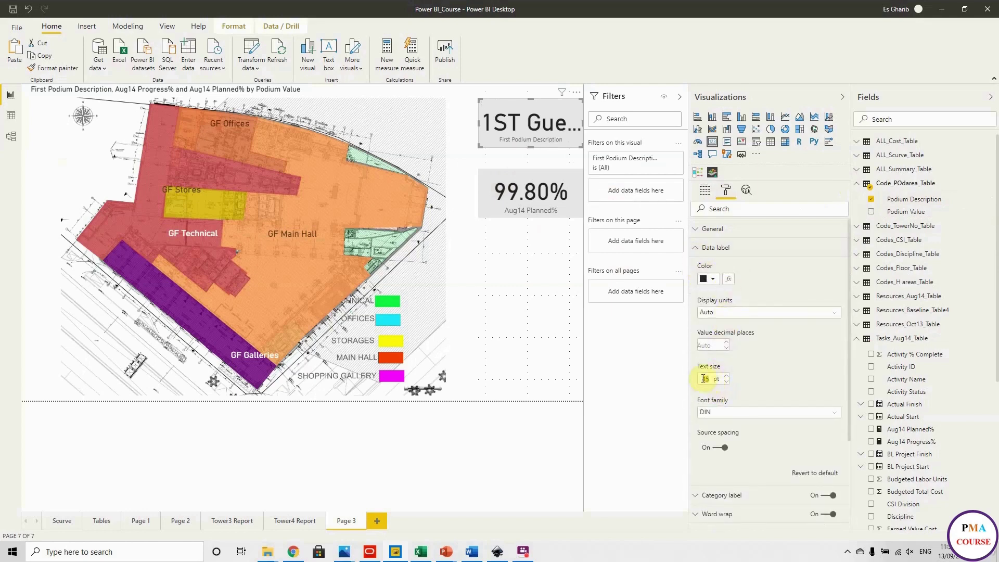
left_click(552, 256)
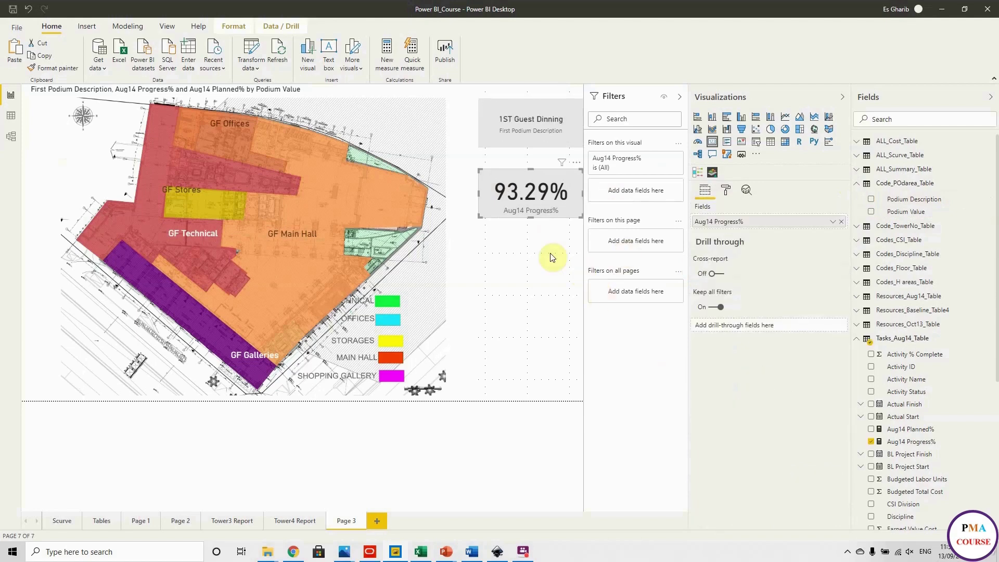
Step: Select the Main Hall, Stores, Galleries, Technical and Offices areas on the floor plan in turn to check how both cards respond
left_click(279, 233)
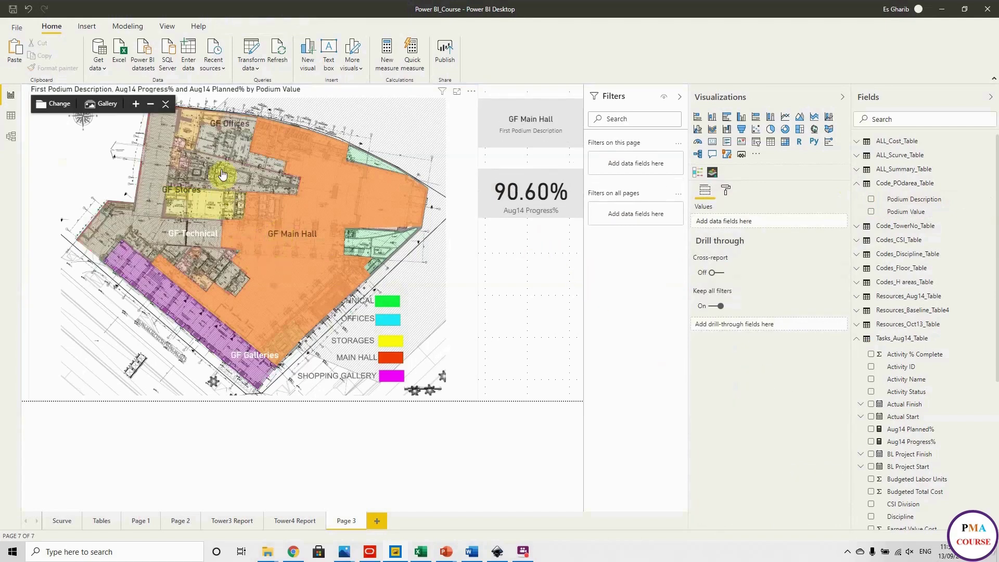
left_click(209, 223)
left_click(210, 210)
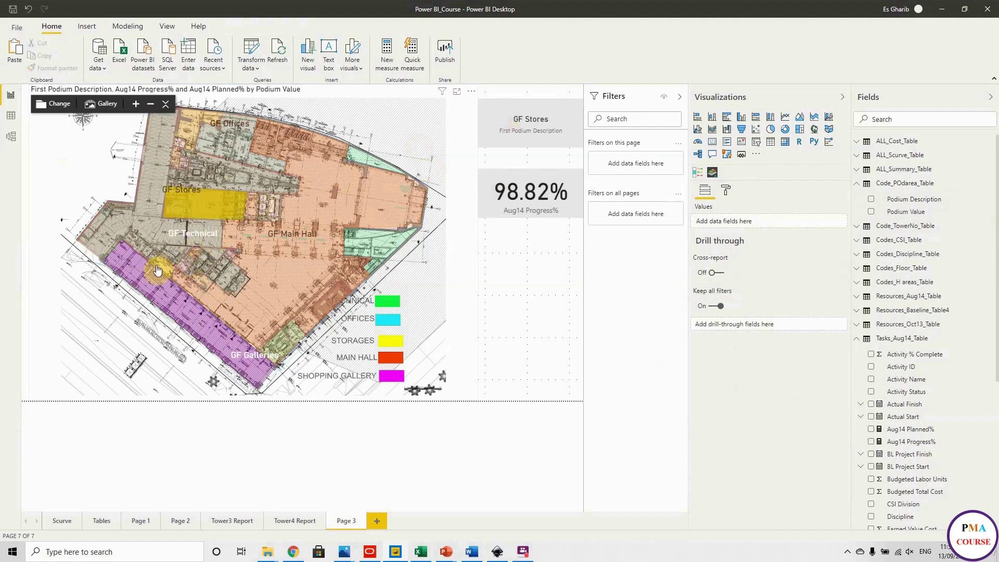
left_click(147, 281)
left_click(264, 278)
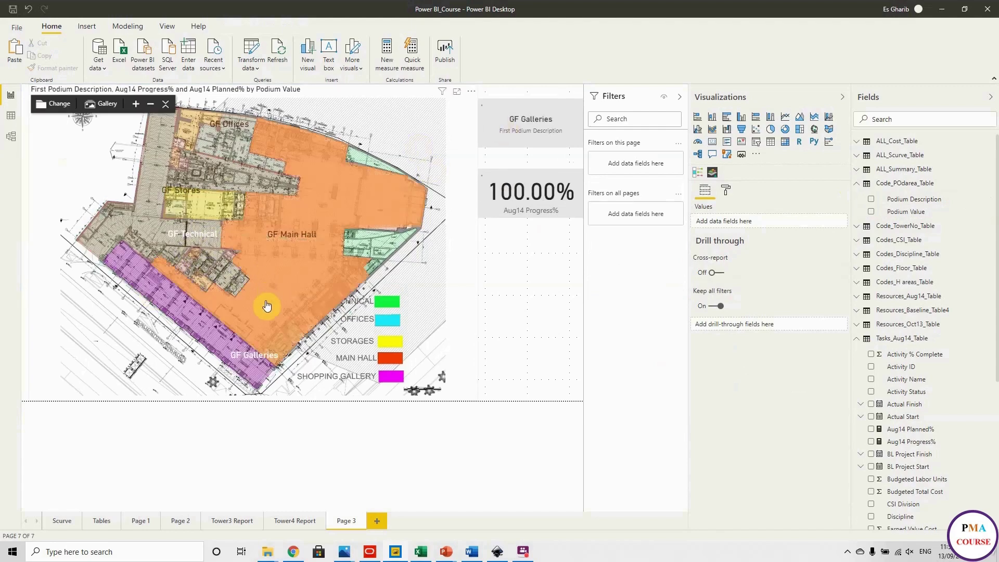
left_click(238, 182)
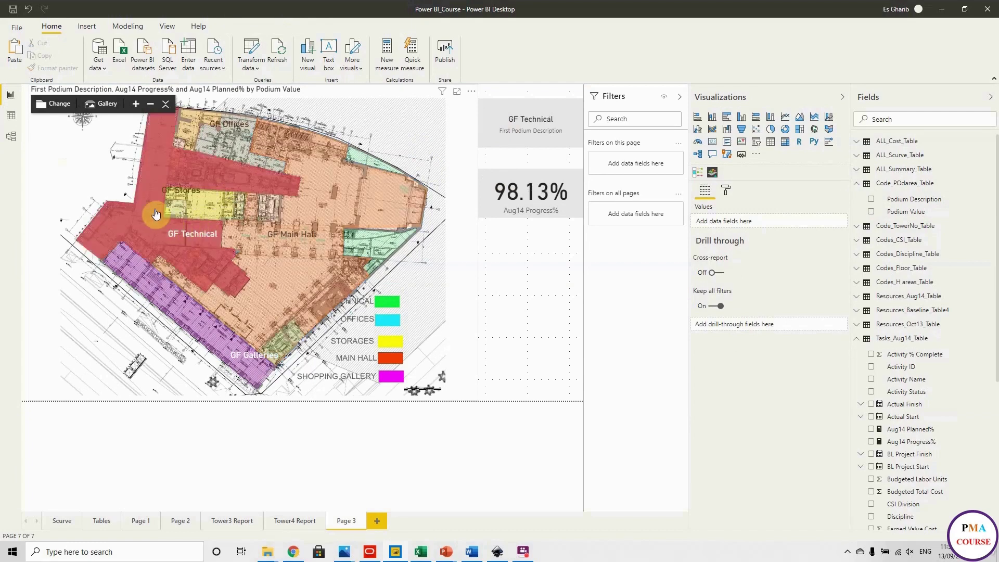
left_click(185, 200)
left_click(138, 285)
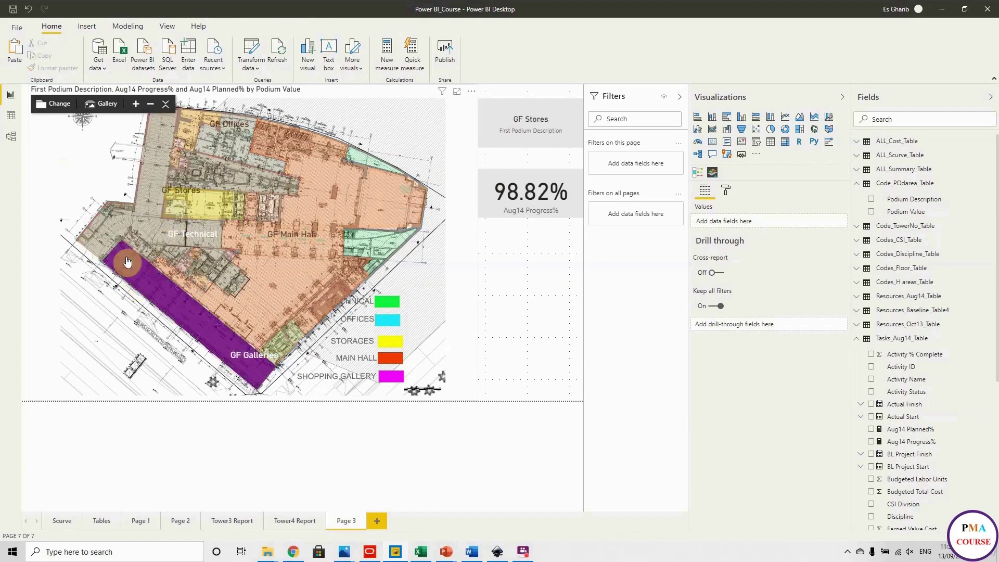
left_click(134, 241)
left_click(203, 157)
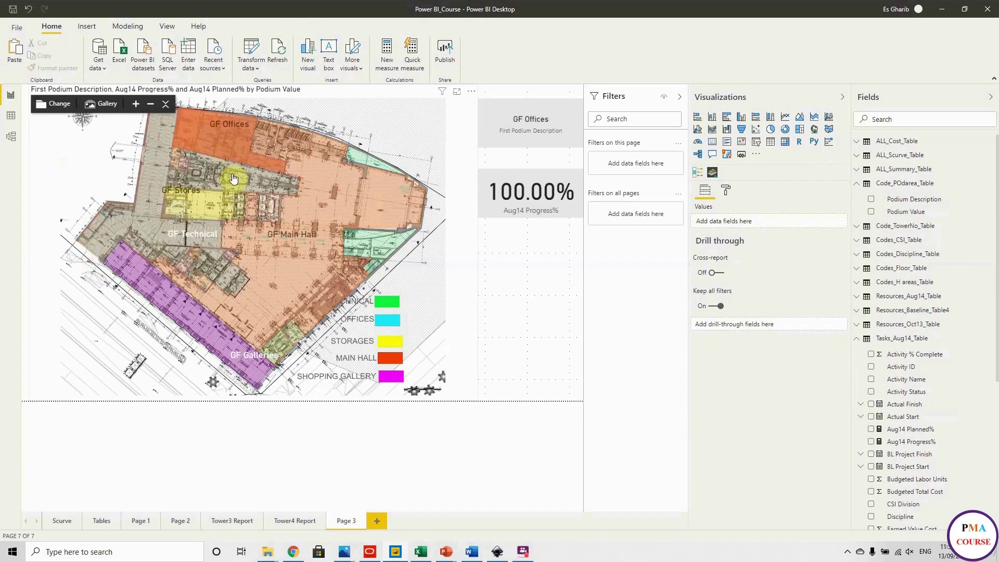
Step: Duplicate the Page 3 report page
right_click(343, 520)
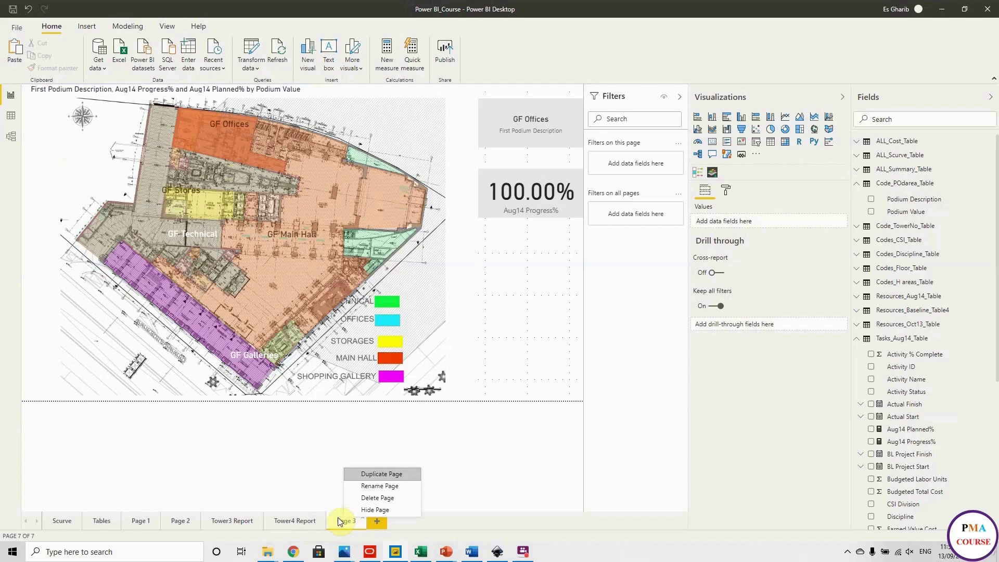
left_click(313, 463)
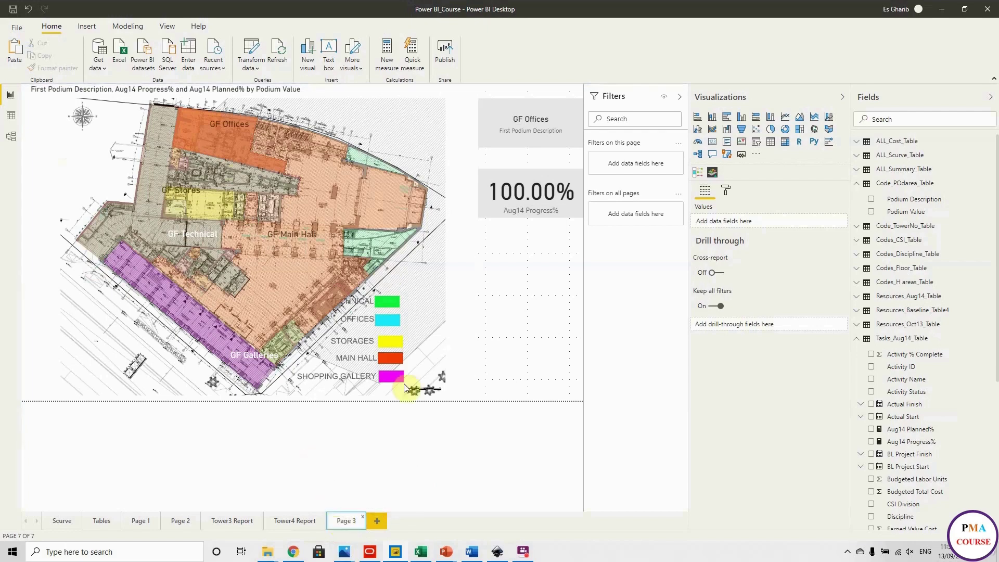
right_click(340, 521)
left_click(388, 480)
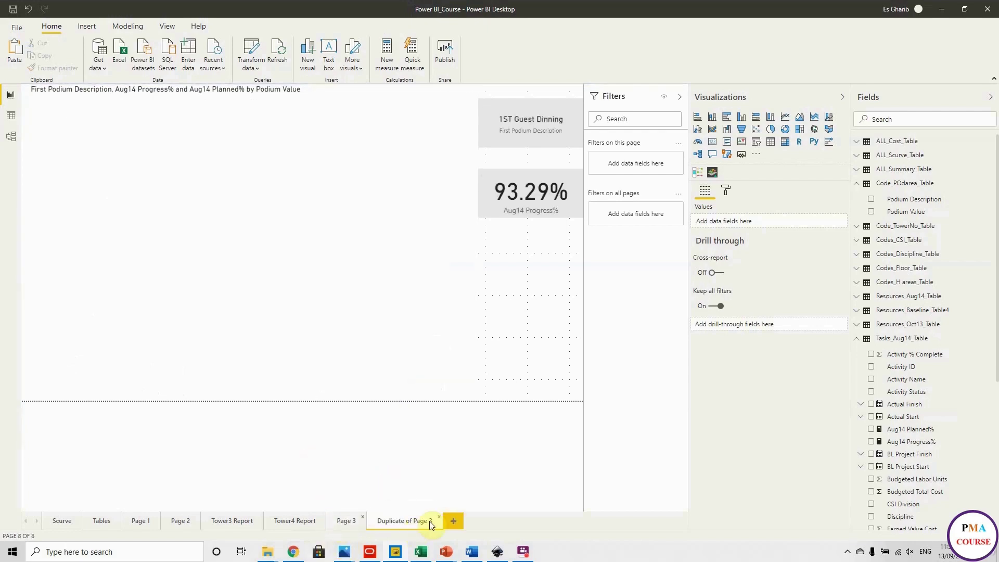
Step: Delete the Aug14 Progress% card and the podium description card from the duplicated page
left_click(486, 189)
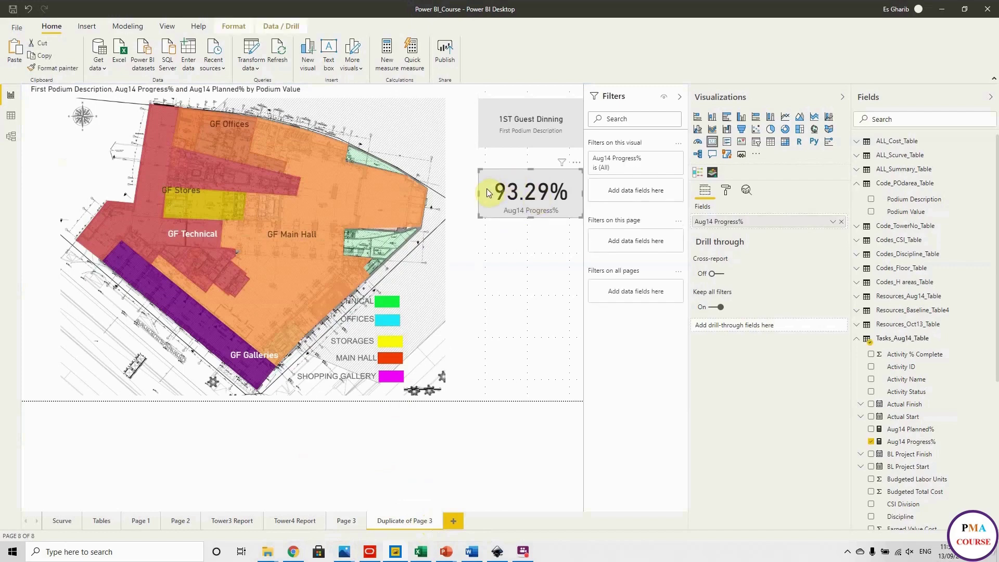
key("Delete")
left_click(489, 136)
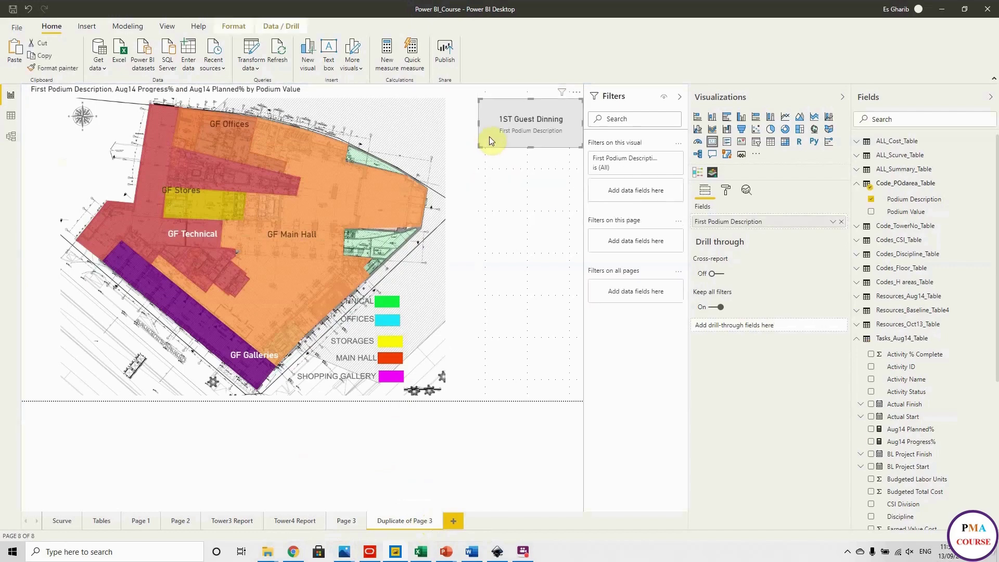
key("Delete")
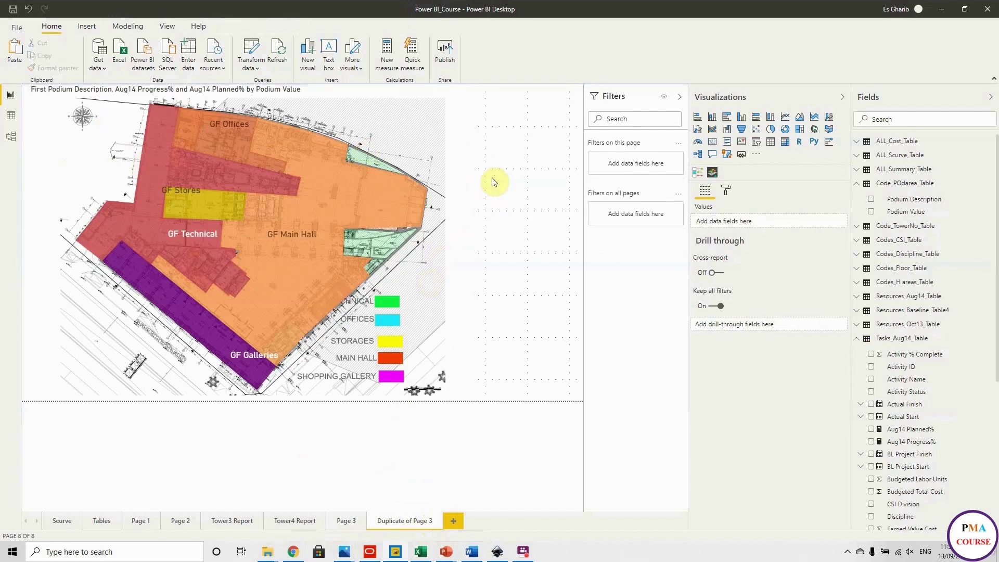
Step: Turn off the floor-plan visual's title and shrink the visual to about a third of its width and height
left_click(726, 193)
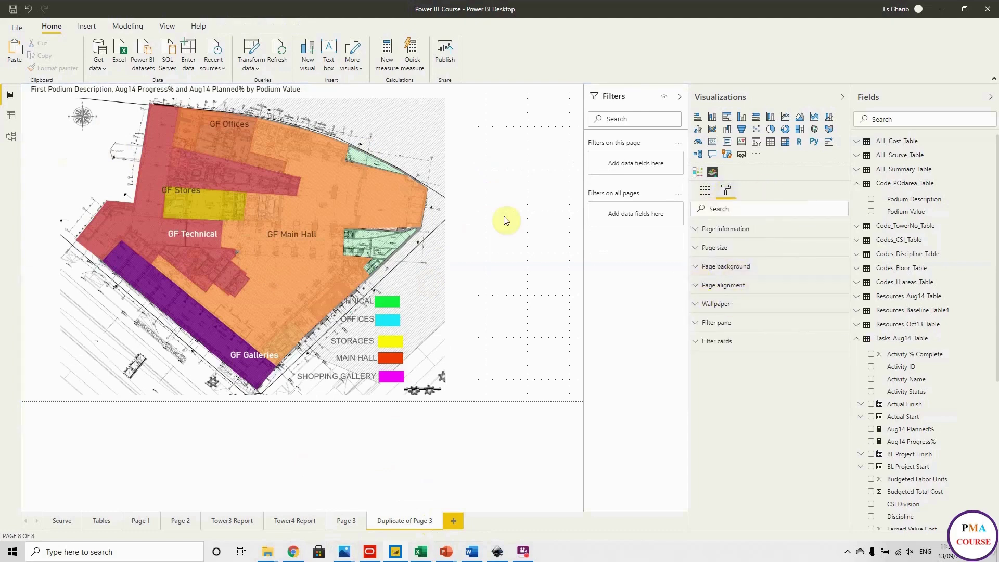
left_click(478, 192)
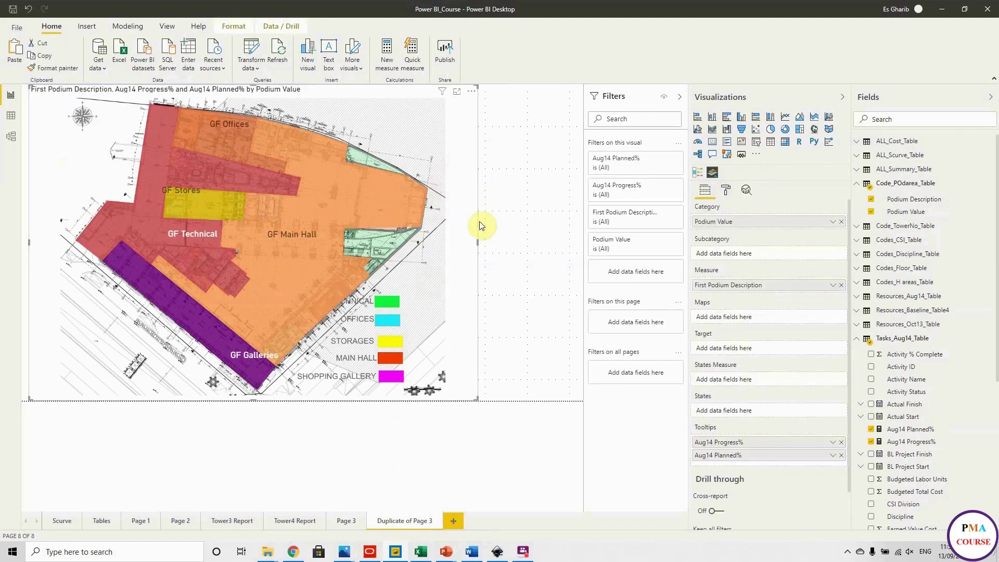
left_click(727, 191)
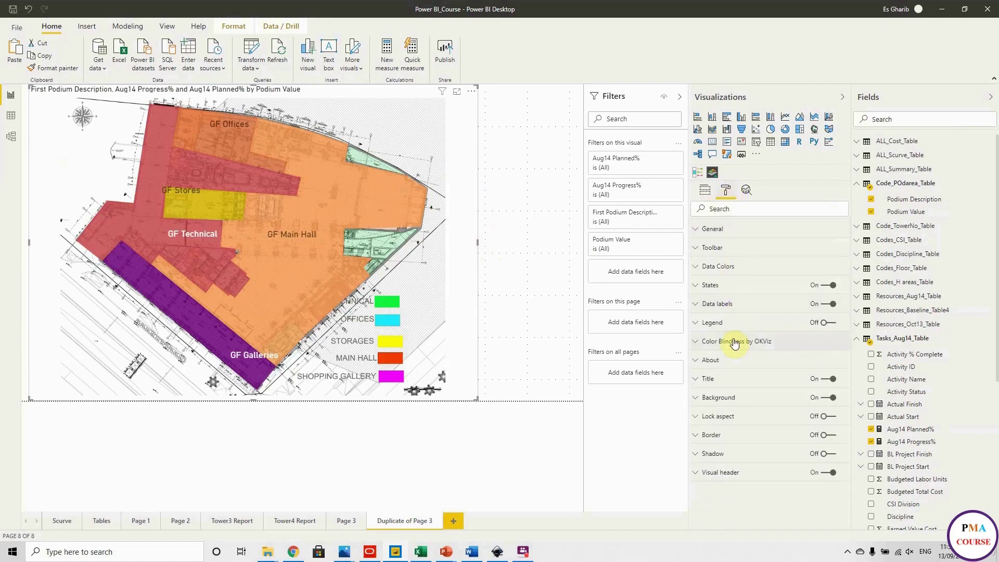
left_click(811, 383)
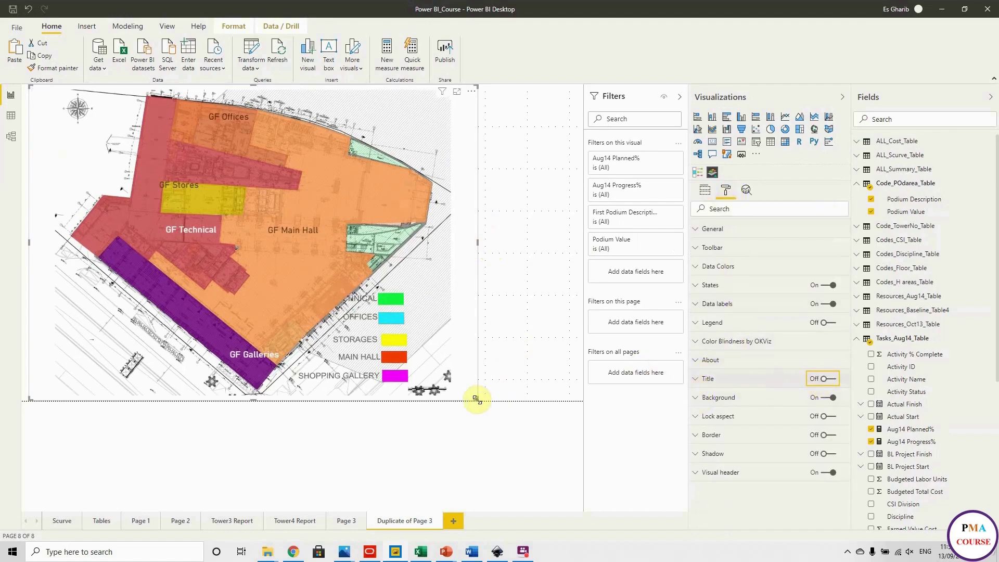
left_click_drag(476, 398, 190, 191)
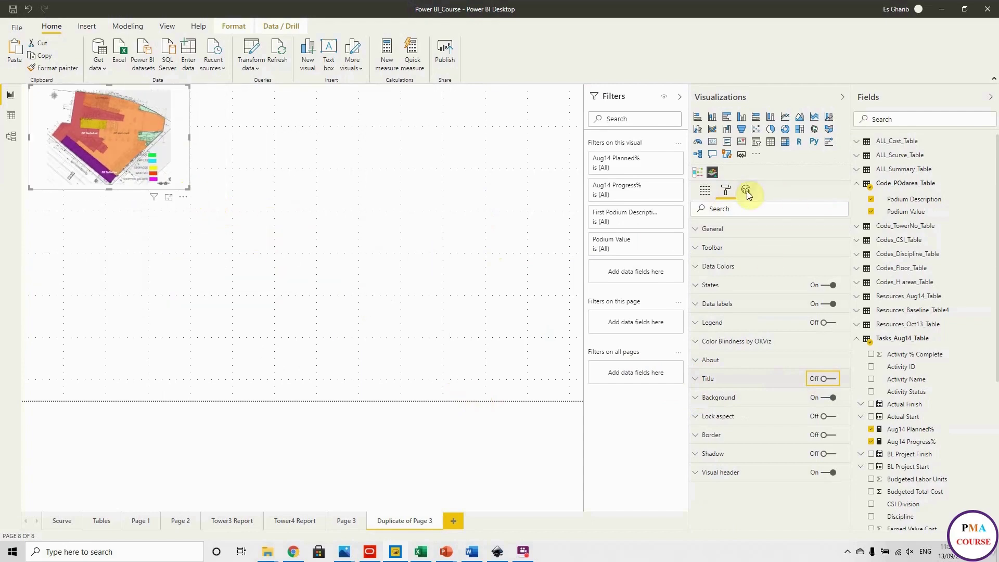
Step: Set the page size type of the duplicated floor-plan page to Tooltip
left_click(706, 193)
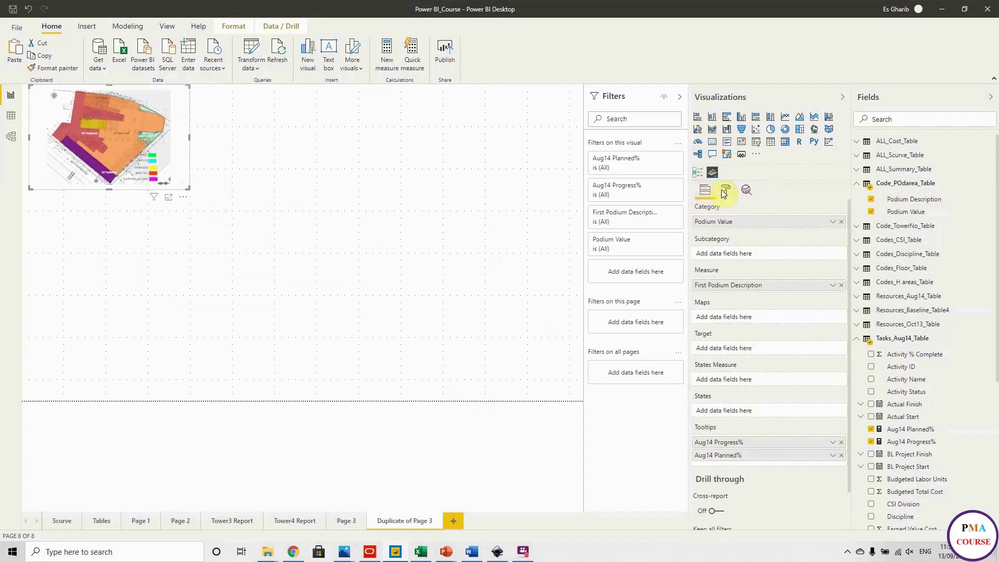
left_click(723, 193)
left_click(479, 243)
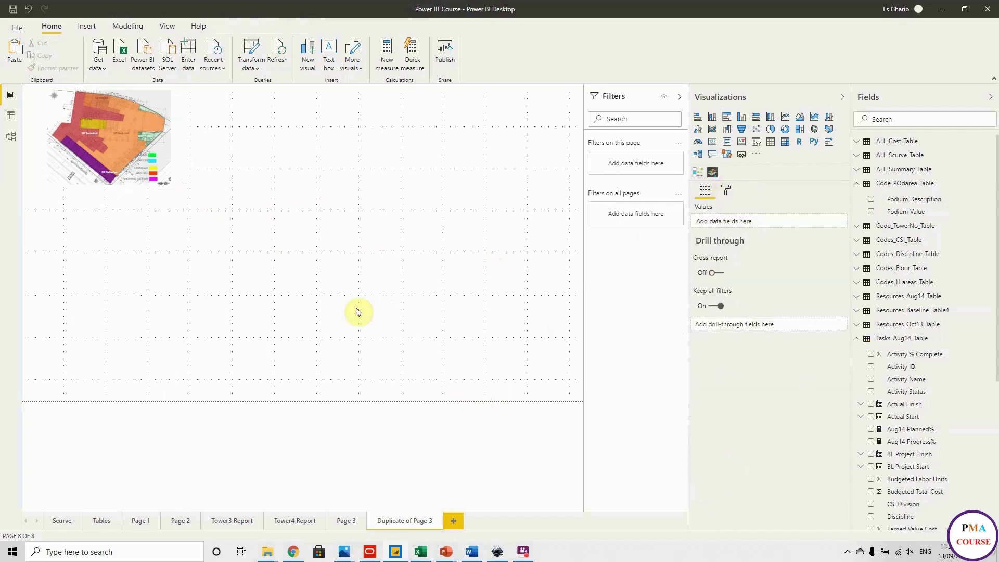
left_click(725, 192)
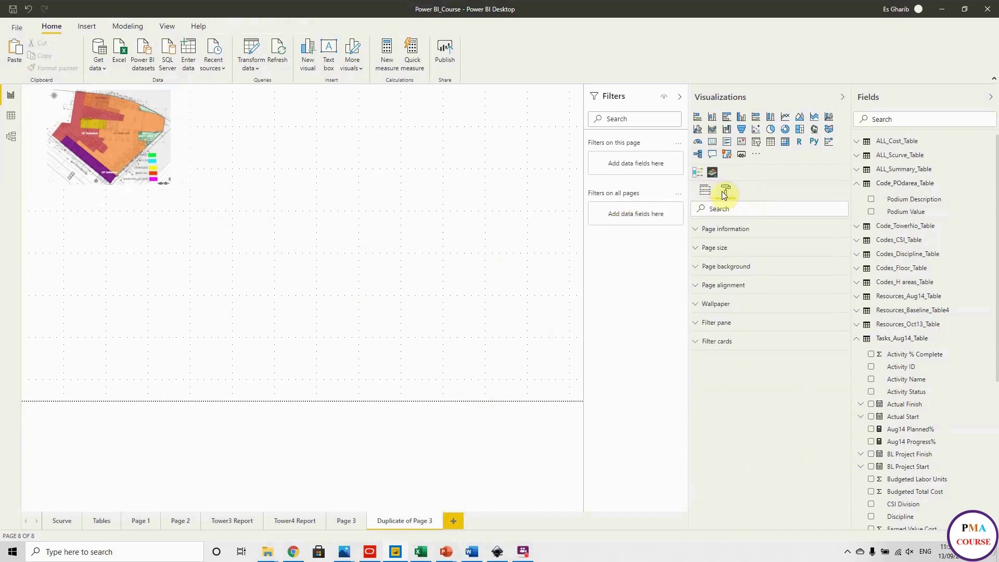
left_click(707, 251)
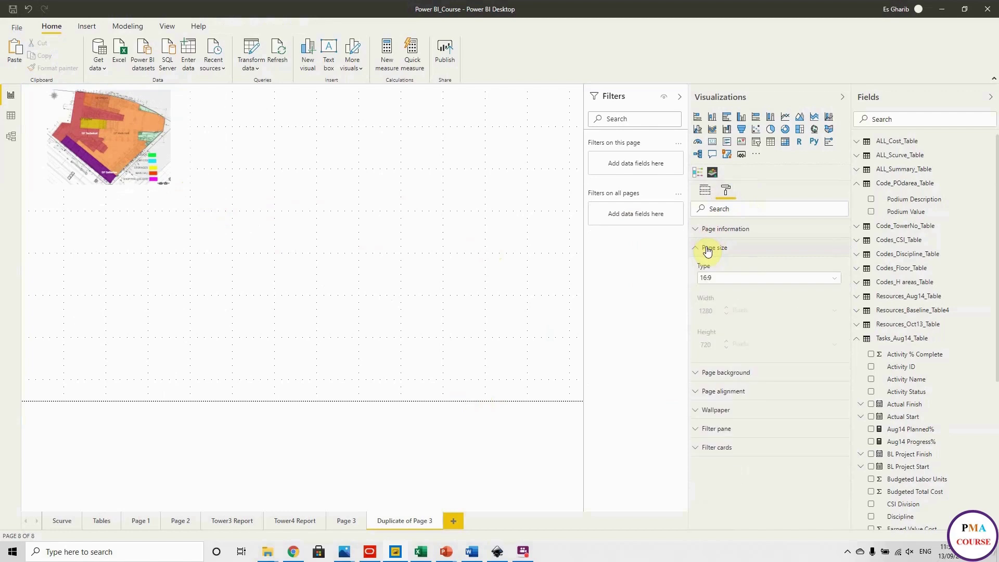
left_click(730, 284)
left_click(728, 325)
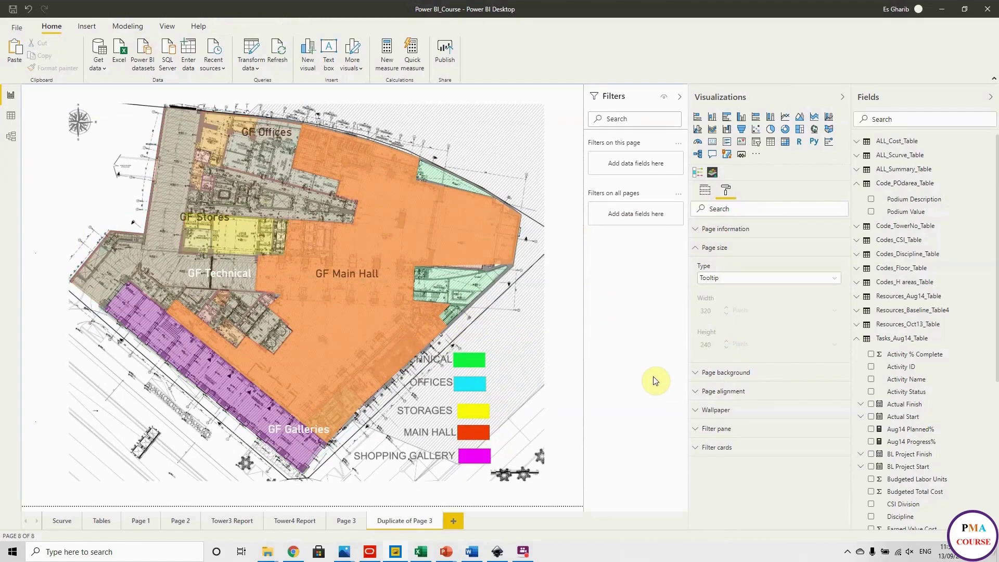
Step: Allow the duplicated page to be used as a tooltip and recheck its page information and page size settings
left_click(694, 250)
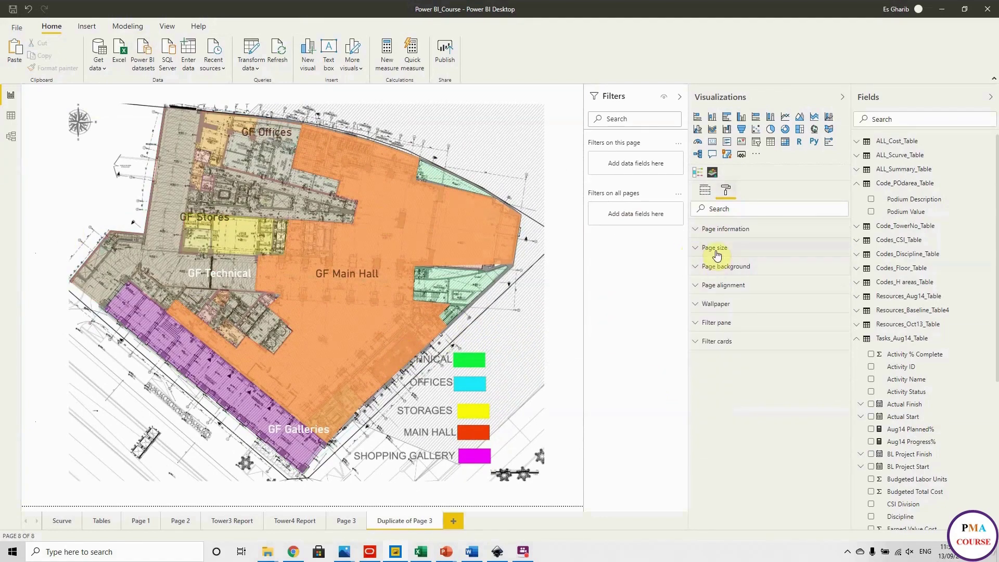
left_click(718, 230)
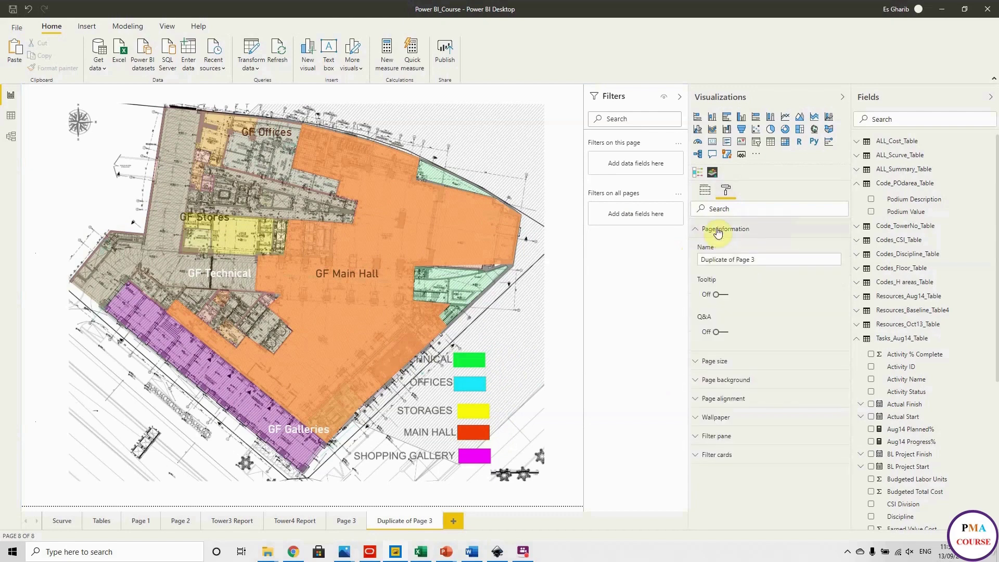
left_click(720, 296)
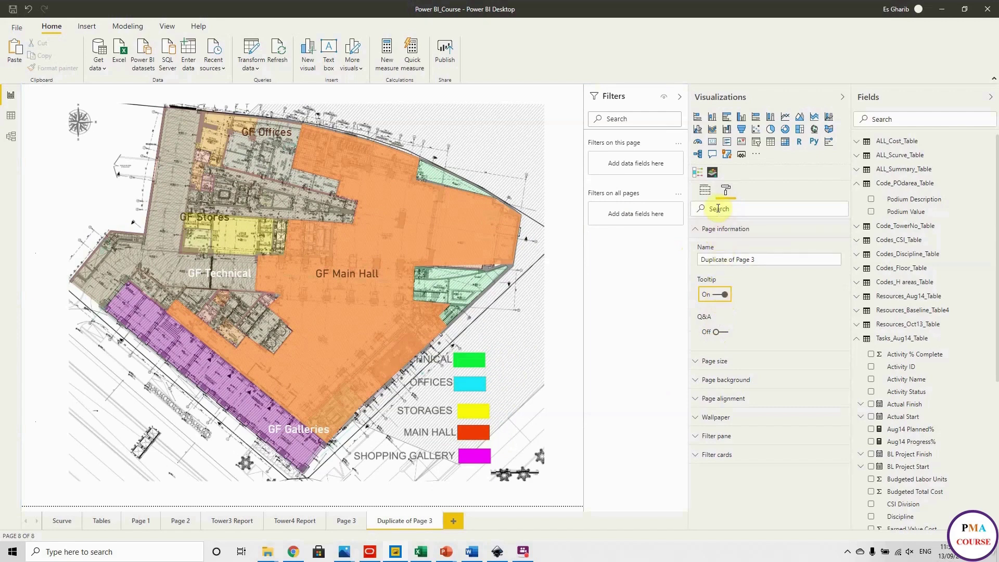
left_click(696, 232)
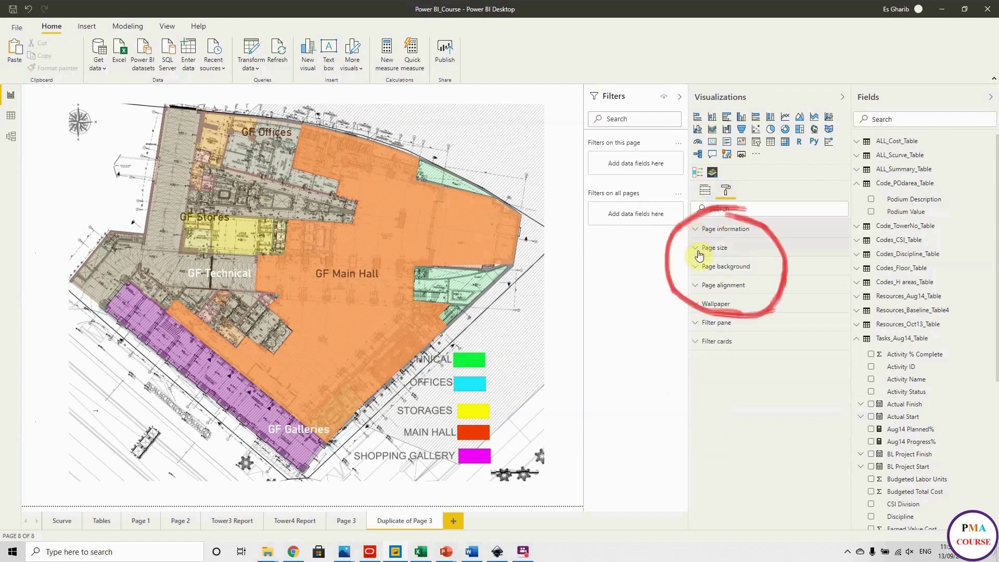
left_click(697, 251)
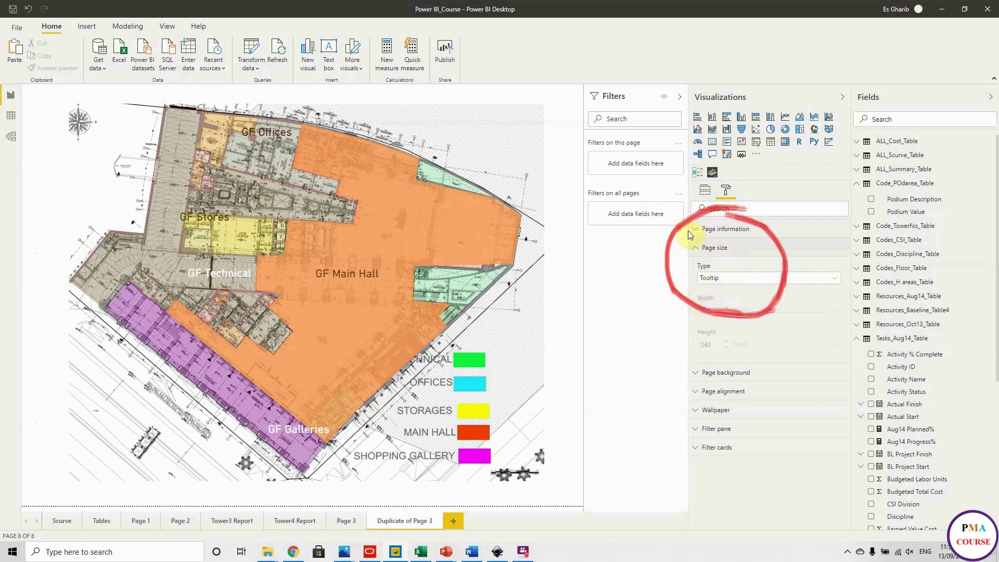
left_click(691, 232)
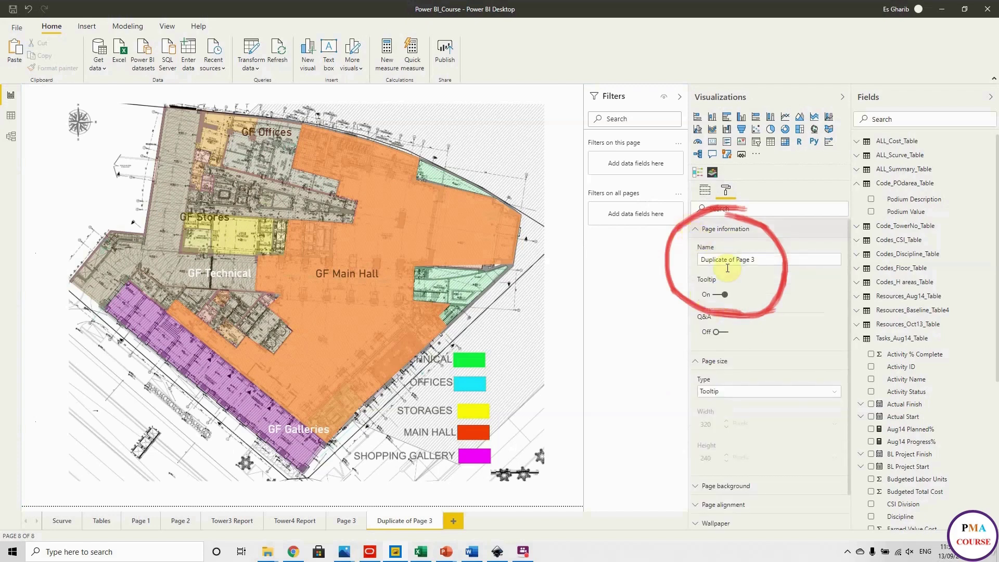
left_click(700, 230)
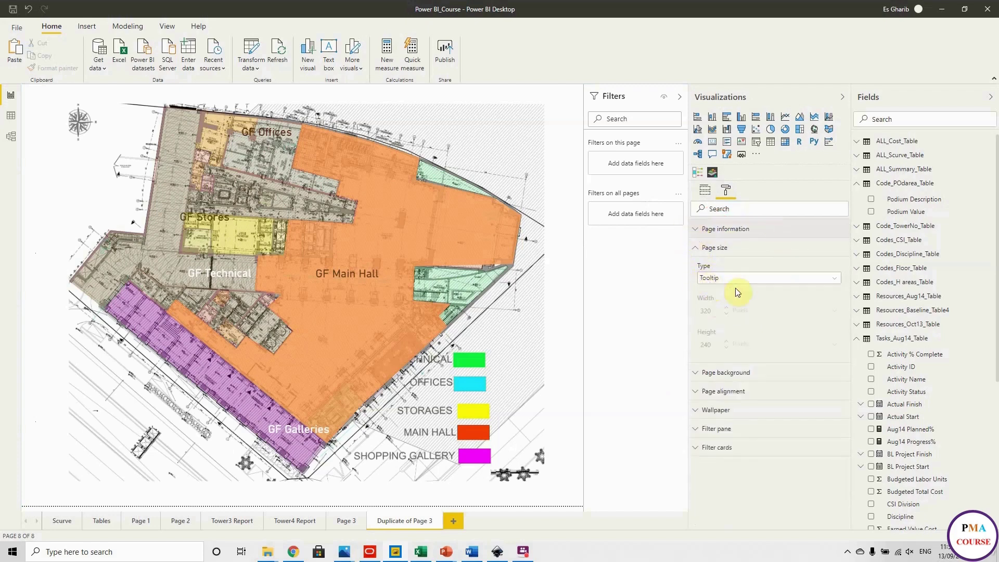
left_click(700, 249)
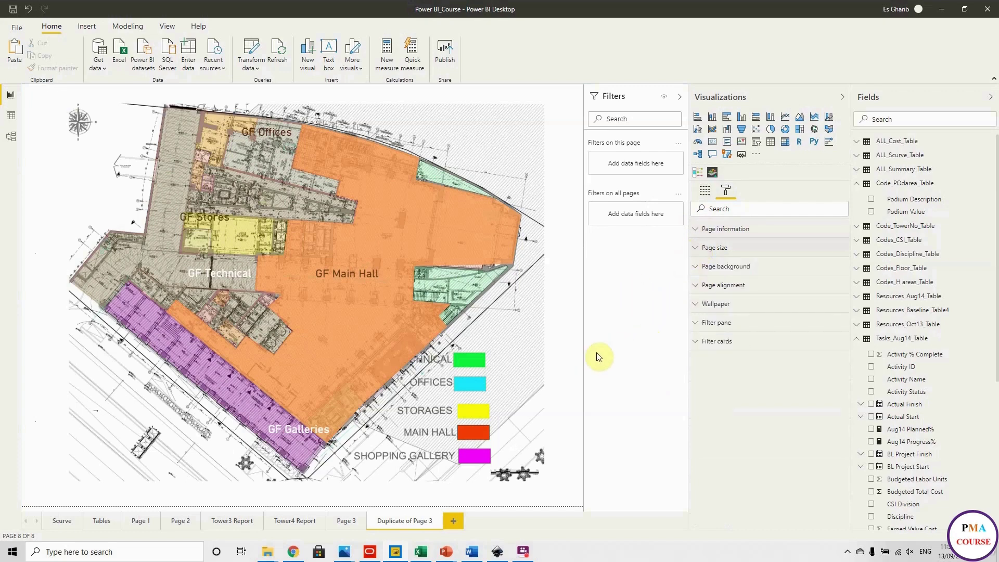
Step: Rename the duplicated floor-plan page as GF Layout
double_click(415, 520)
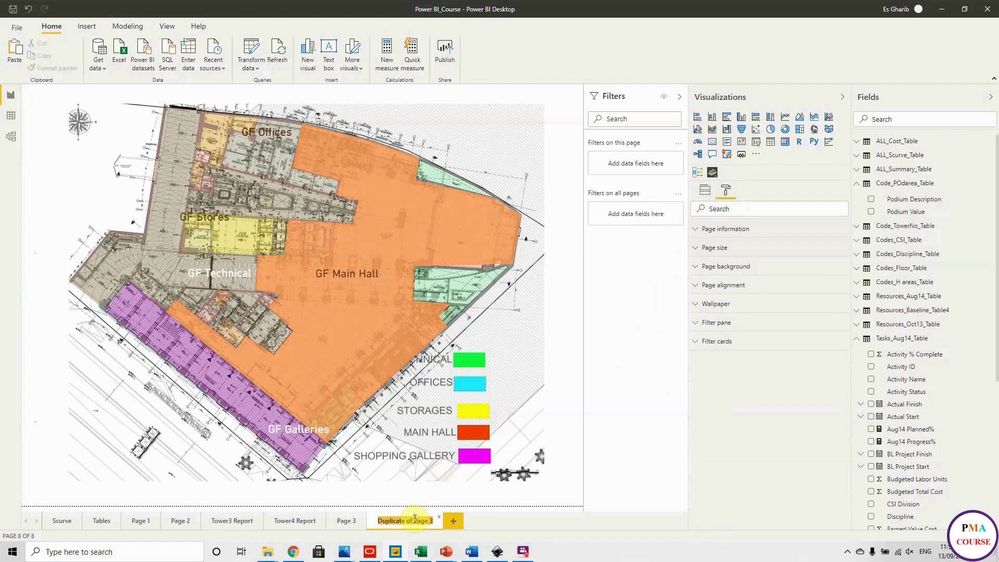
type("GF Layout")
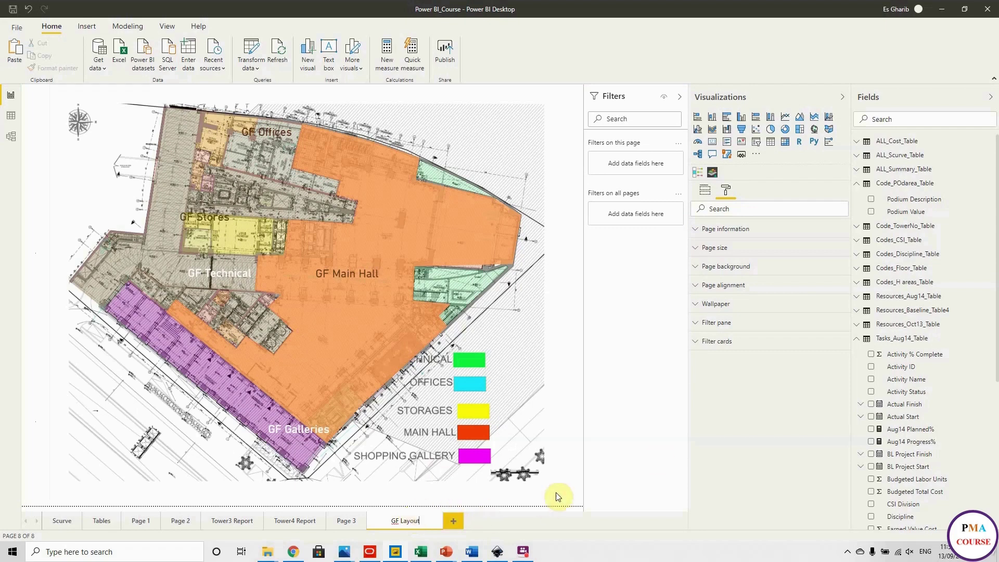
key("Return")
left_click(417, 368)
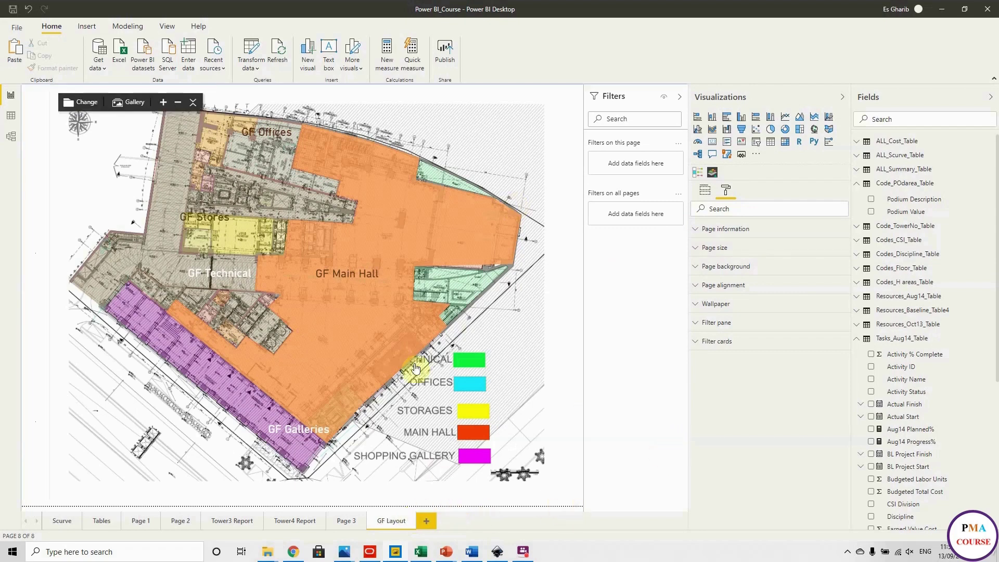
Step: Duplicate the Tower4 Report page and rename the copy as GF Report
left_click(297, 521)
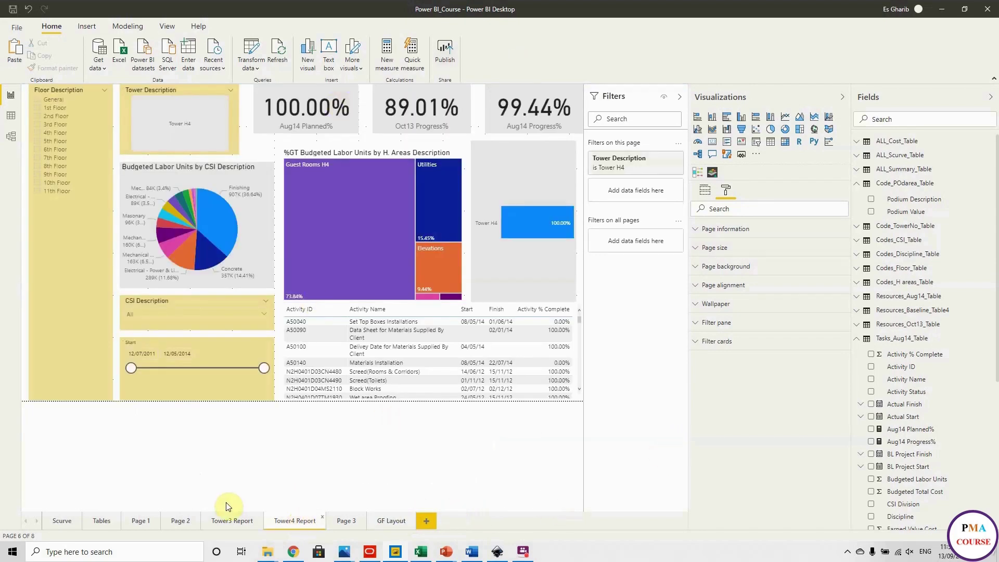
right_click(270, 516)
left_click(308, 471)
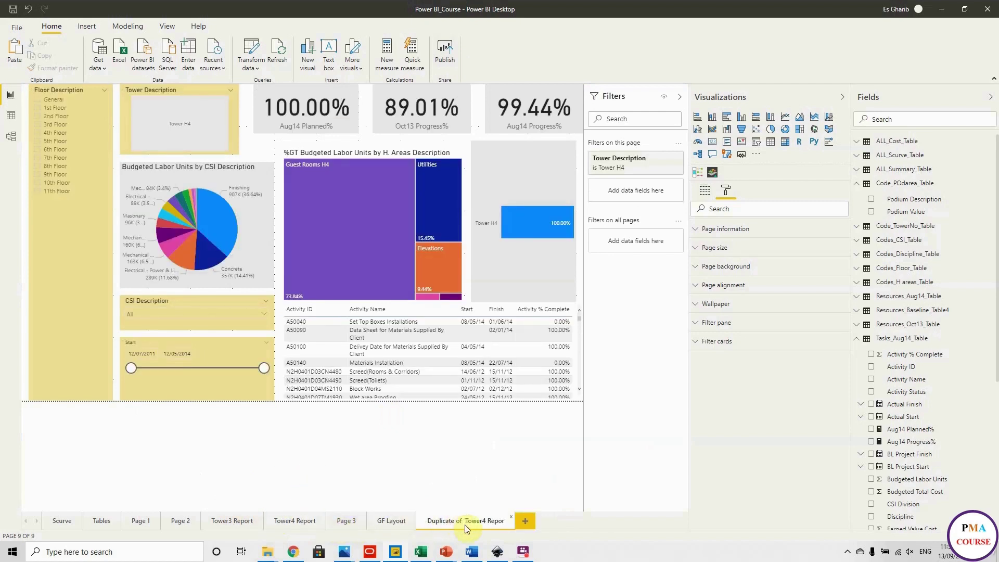
double_click(468, 522)
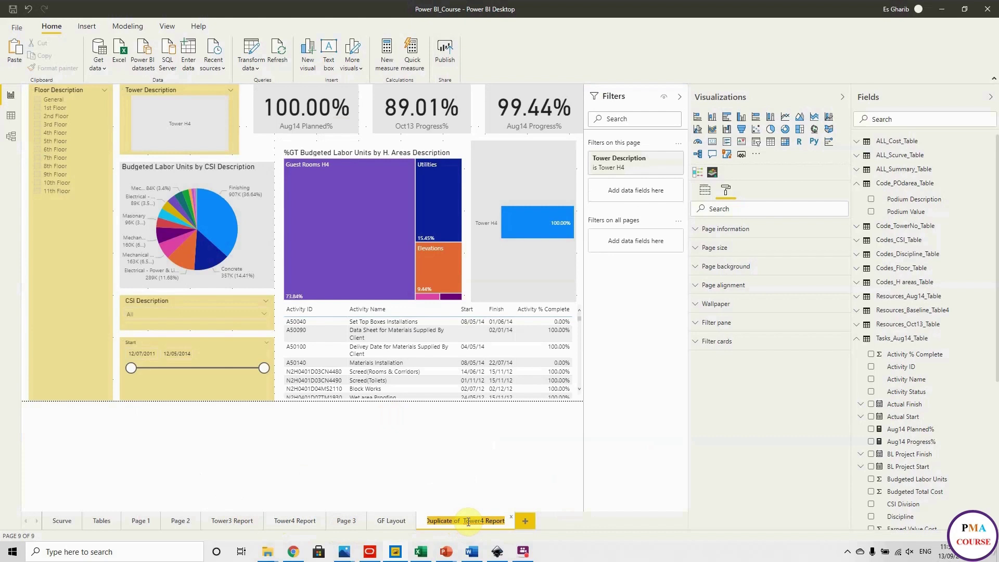
type("GF")
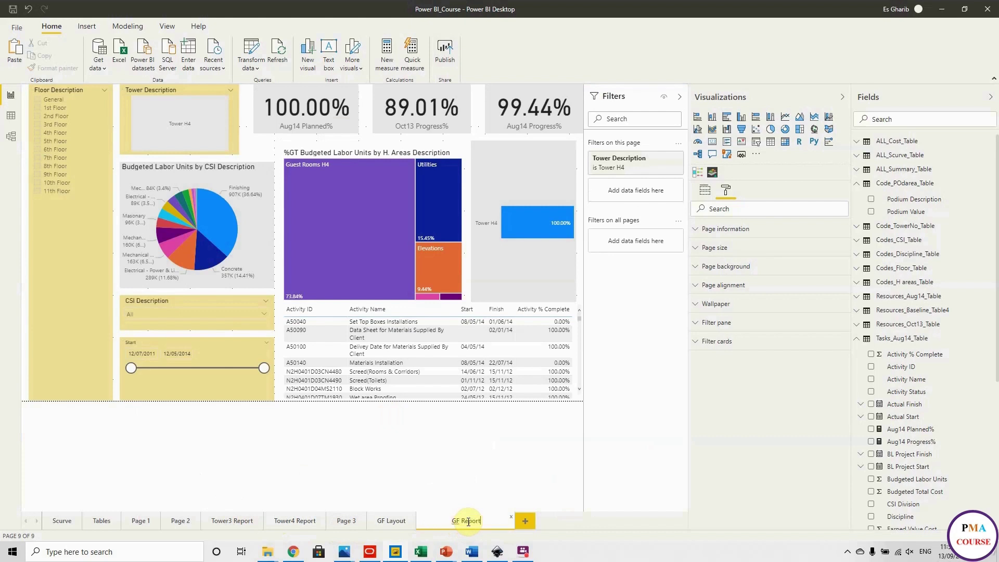
left_click(485, 423)
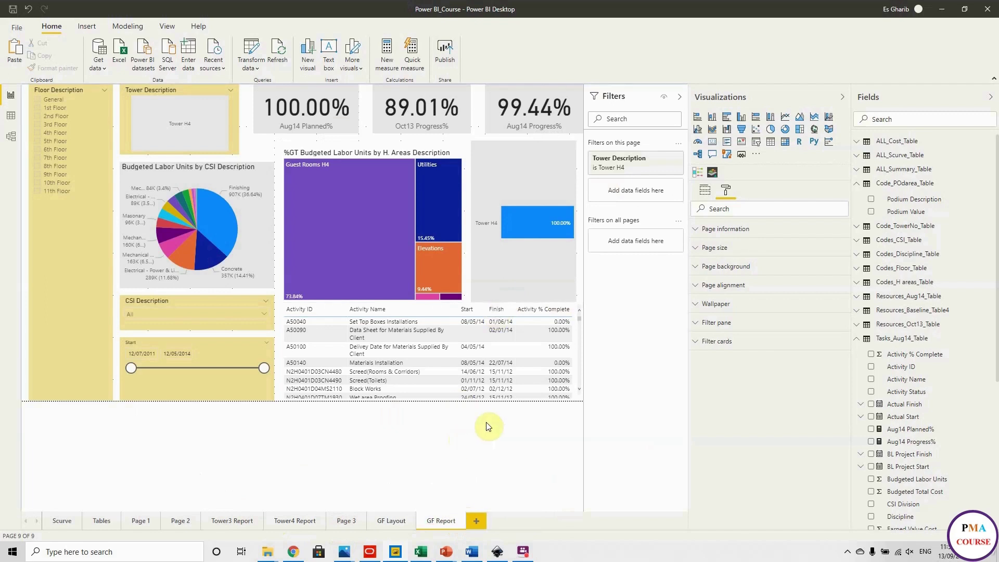
Step: Change the page-level Tower Description filter on GF Report so that only Podium is included
left_click(653, 159)
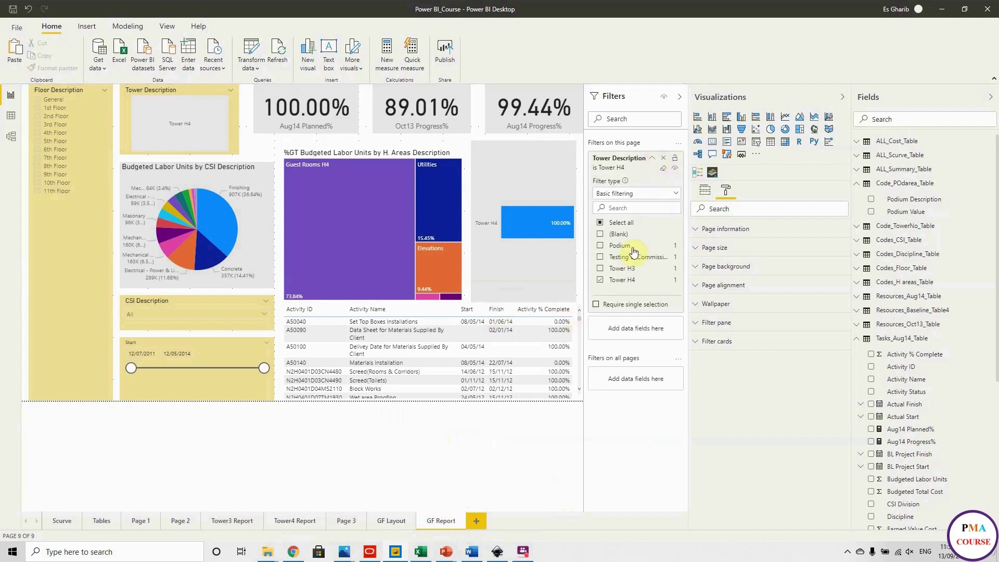
left_click(601, 246)
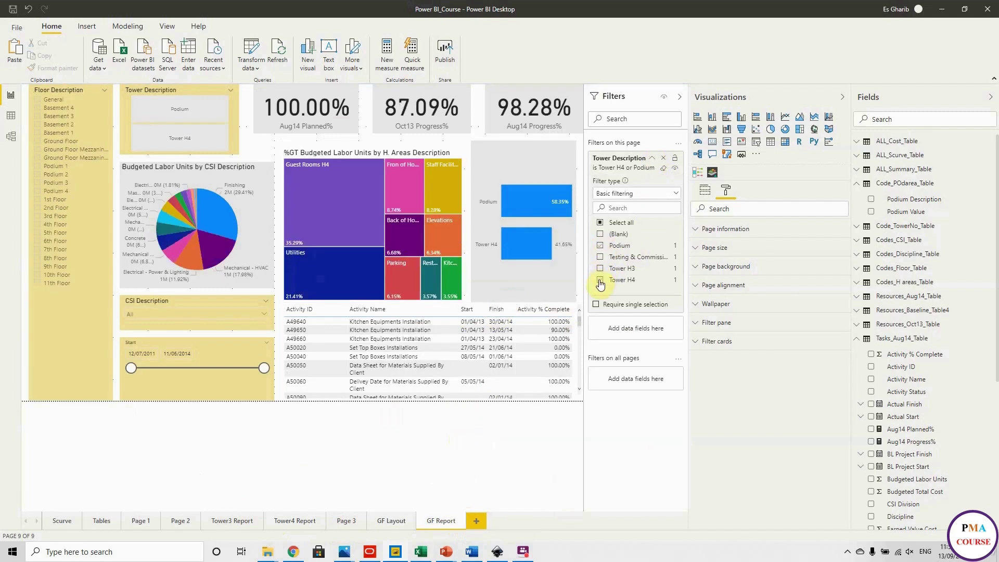
left_click(600, 280)
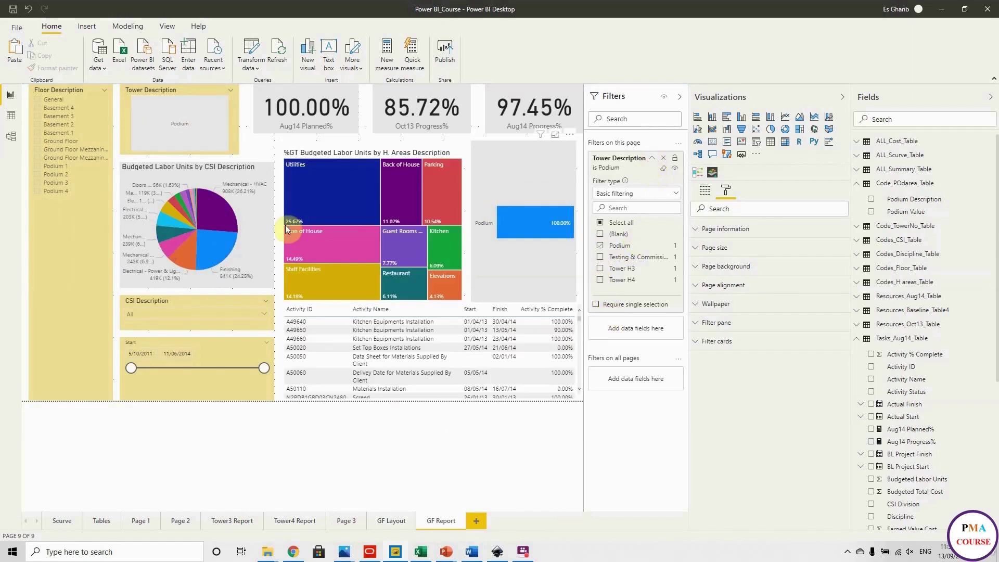
Step: Filter the Floor Description slicer to Ground Floor and shorten the slicer to about 40% of its height
left_click(37, 143)
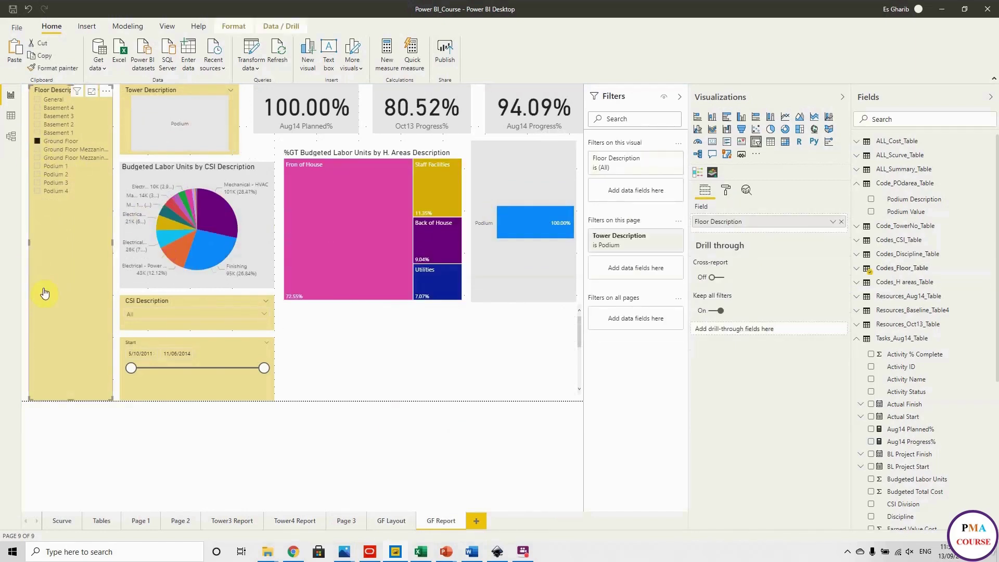
left_click_drag(72, 399, 64, 209)
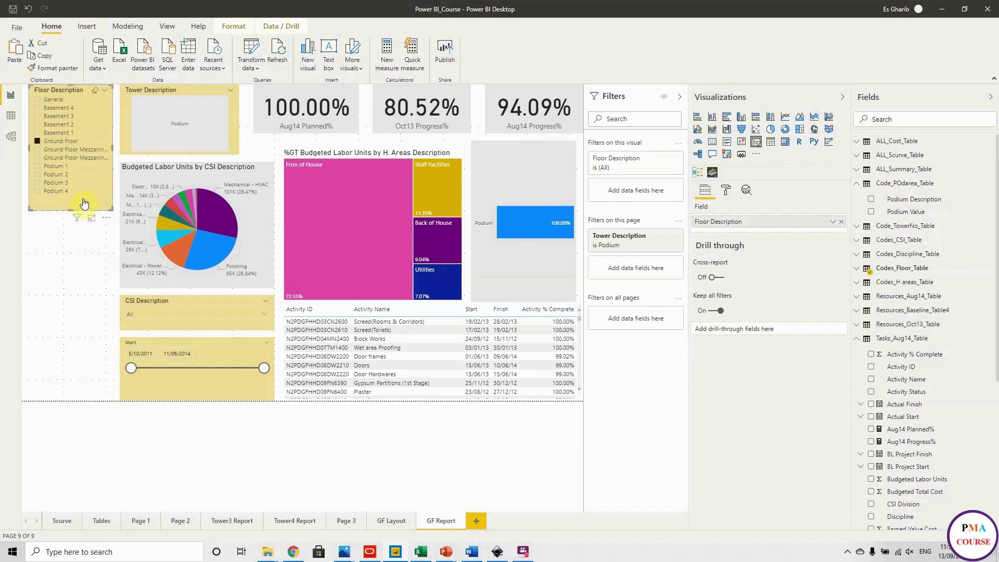
left_click(66, 269)
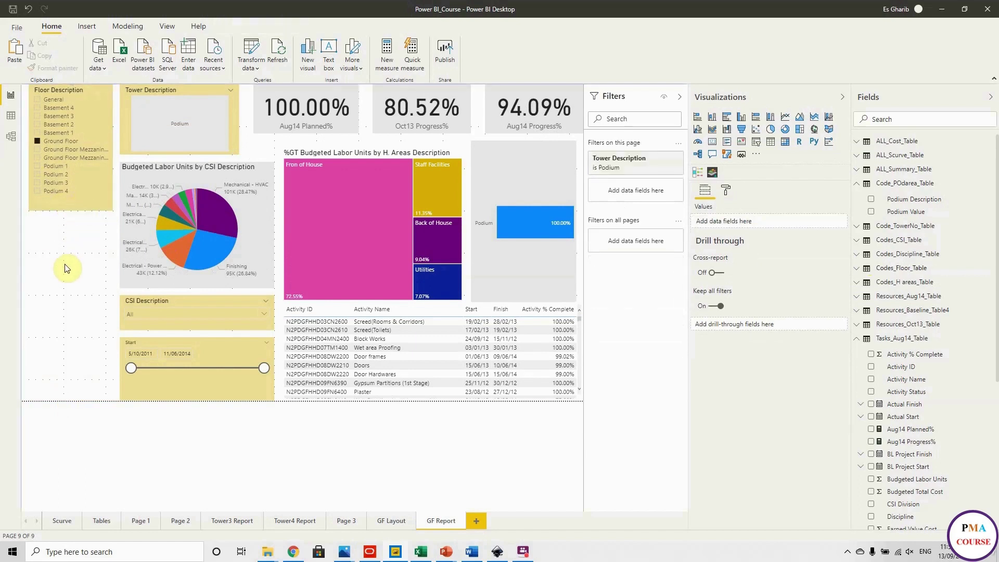
Step: Paste a copy of the Floor Description slicer below the original, using Podium Description as its field with GF Galleries selected
key("ctrl+v")
left_click_drag(83, 167, 76, 304)
left_click(841, 221)
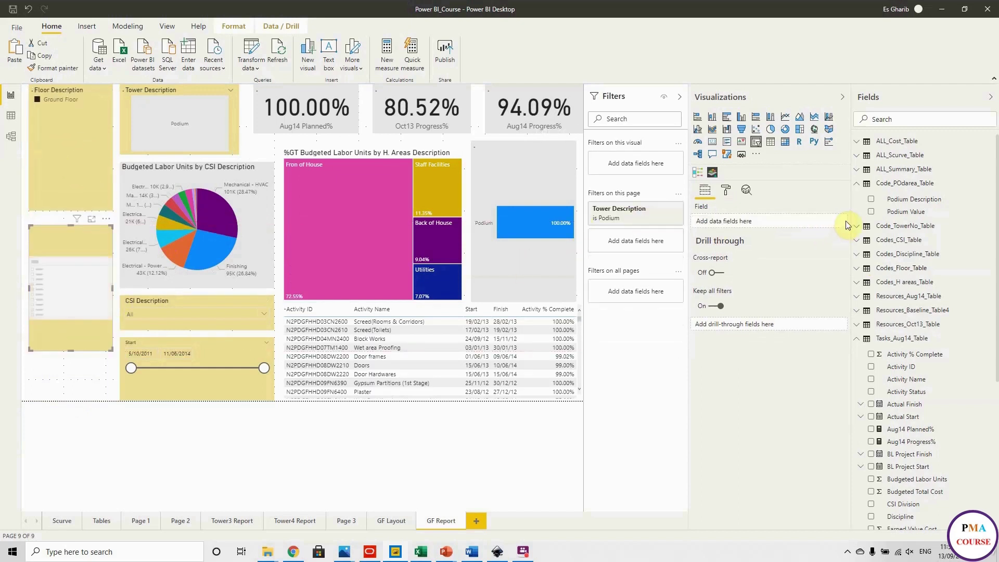
left_click_drag(914, 199, 786, 224)
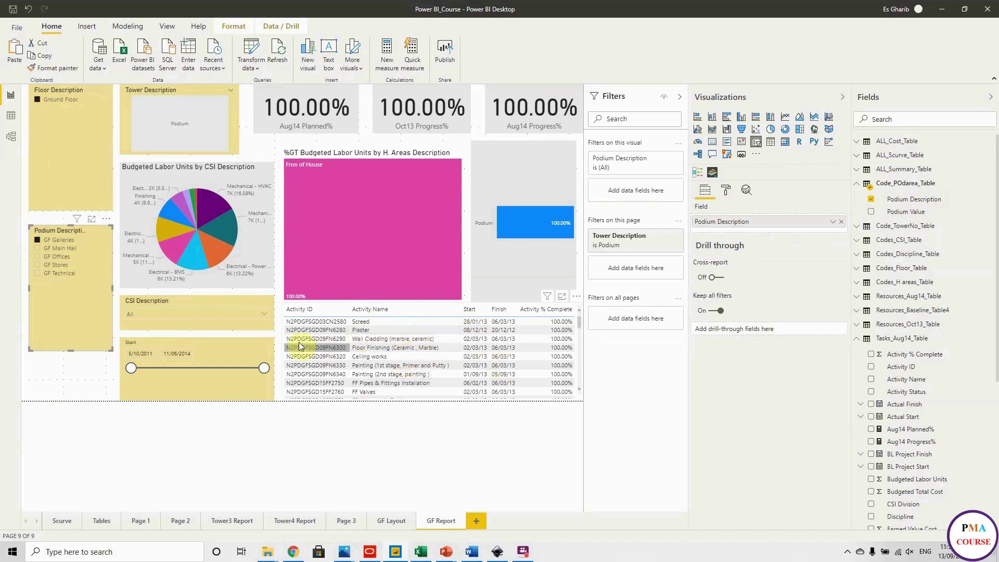
Step: Turn on the tooltip for the activity table and open the choice of report pages it can use
left_click(342, 311)
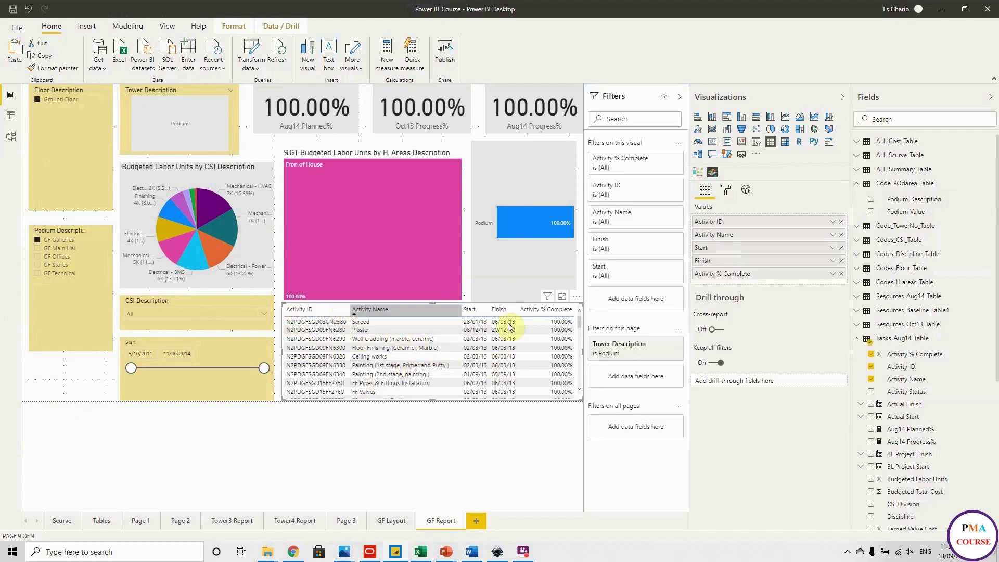
left_click(726, 192)
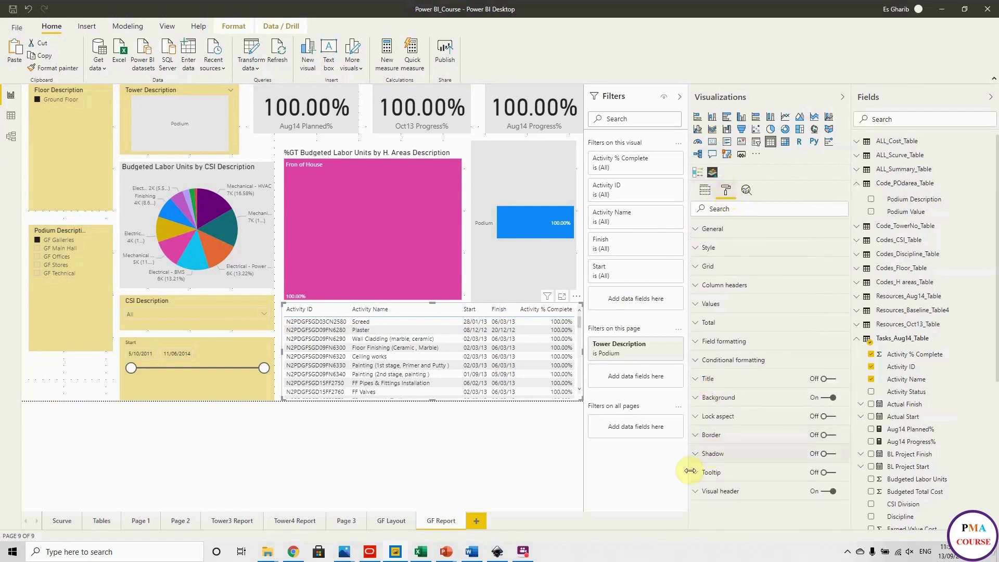
left_click(825, 473)
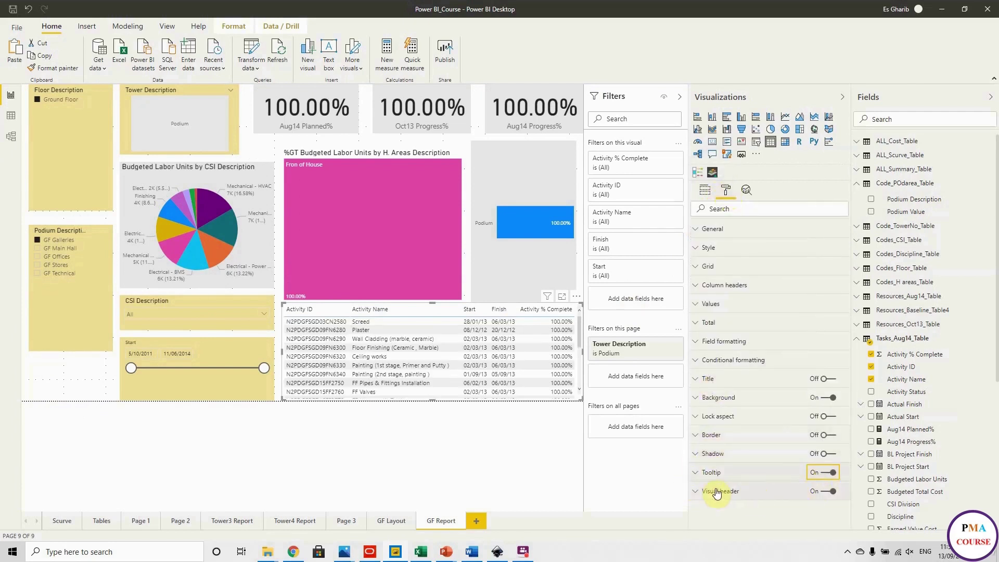
mouse_move(466, 367)
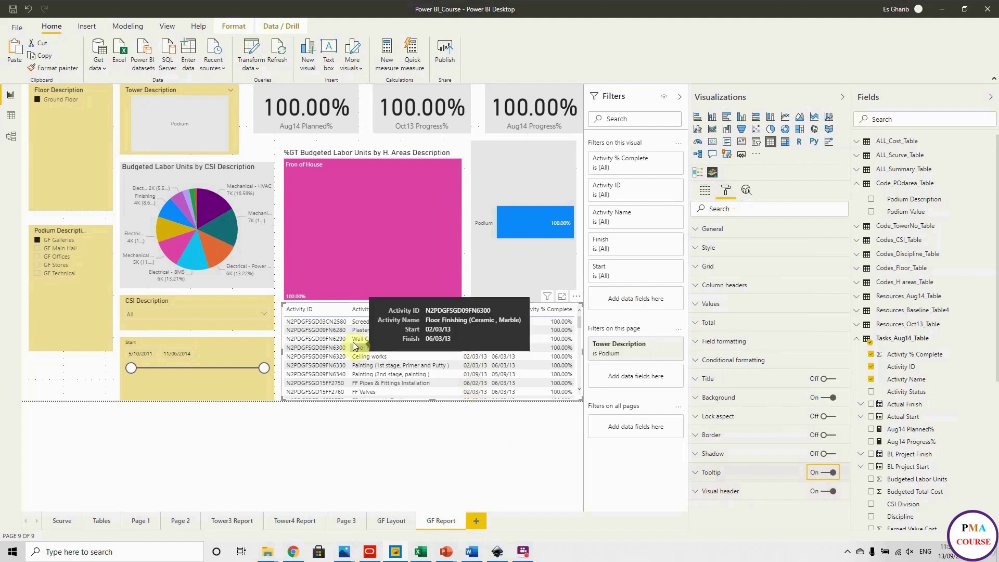
left_click(710, 473)
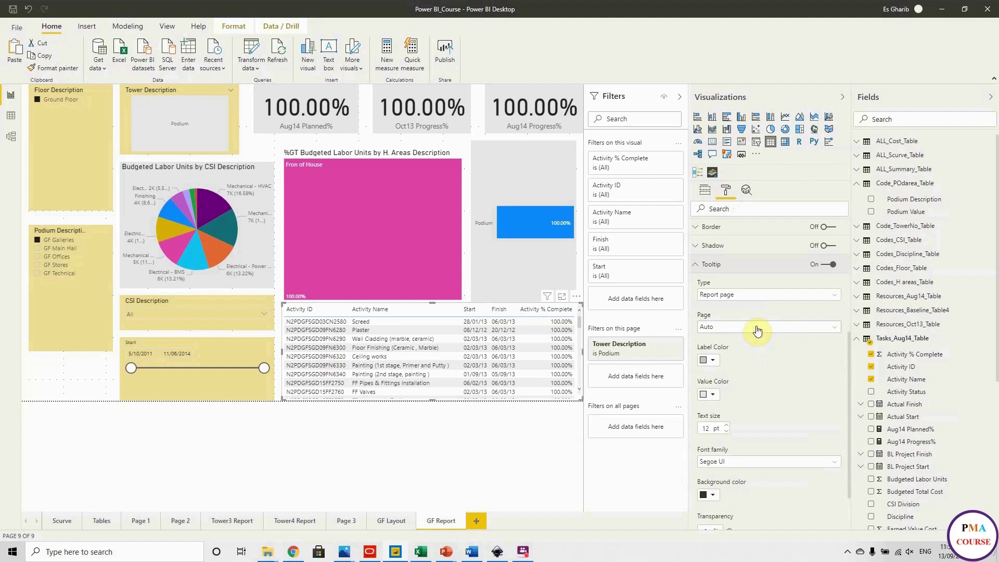
left_click(754, 328)
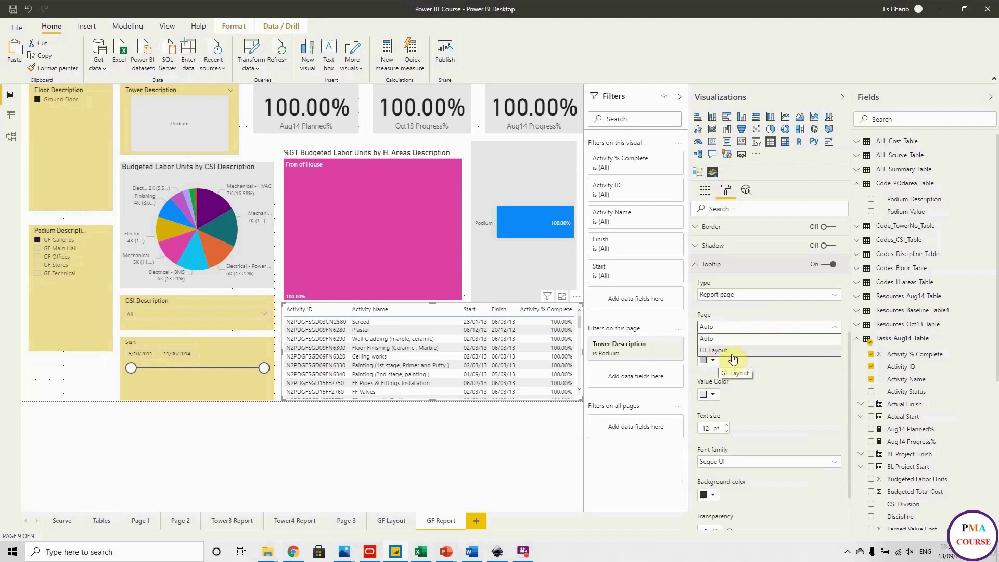
Step: Rename the GF Layout page as GF Layout XXXX
left_click(392, 520)
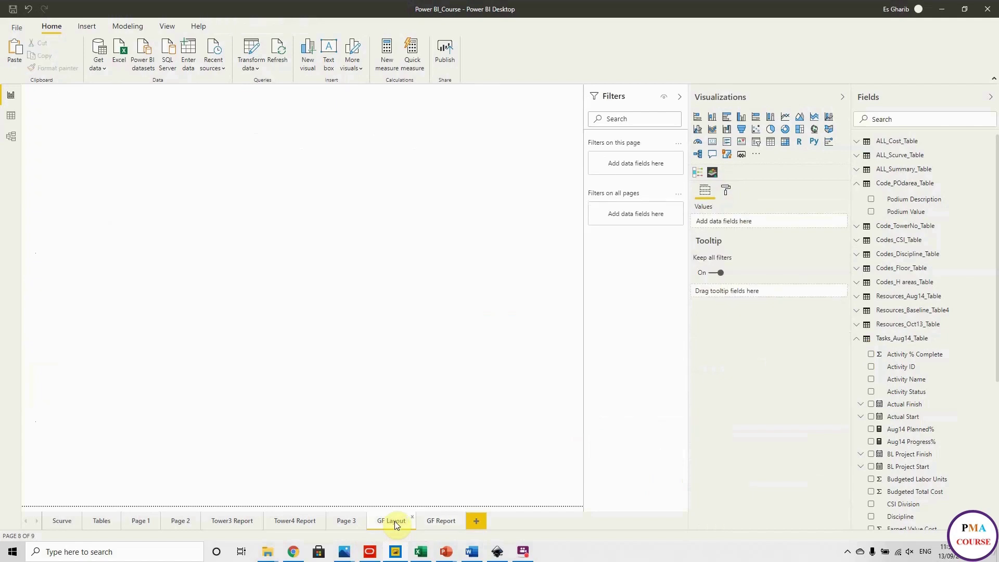
double_click(406, 521)
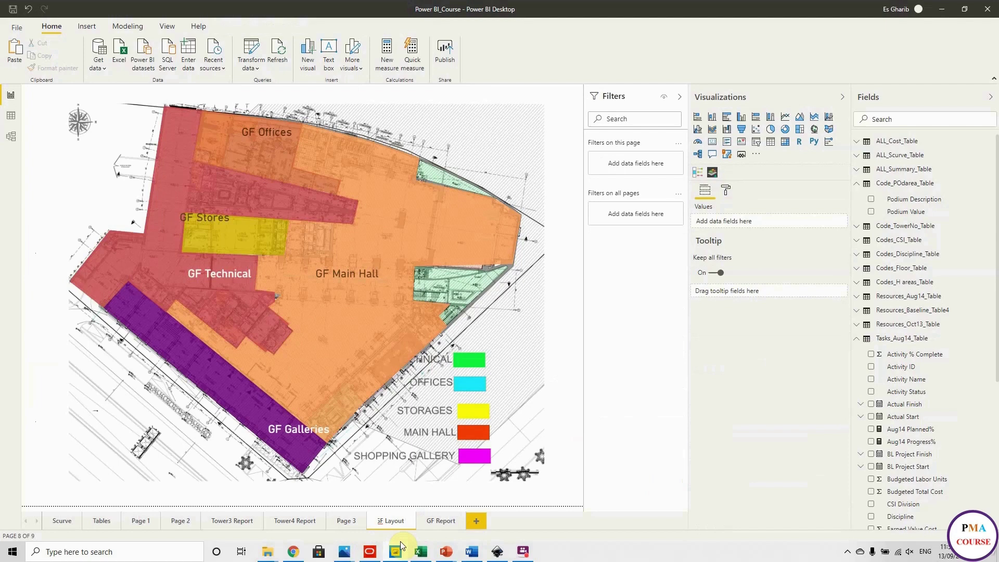
type("XXXX")
key("Return")
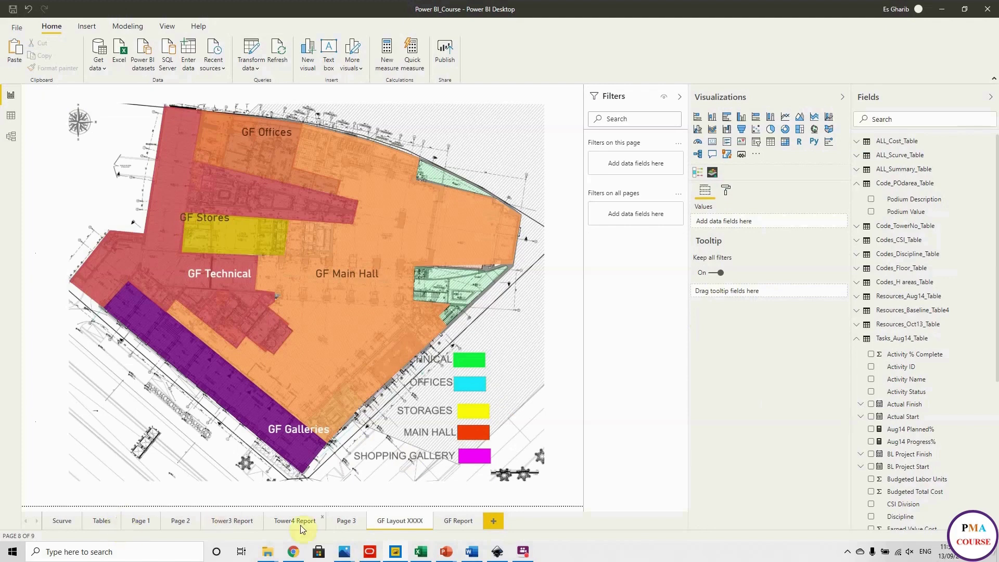
Step: Set the tooltip page of the activity table on GF Report to GF Layout XXXX
left_click(450, 521)
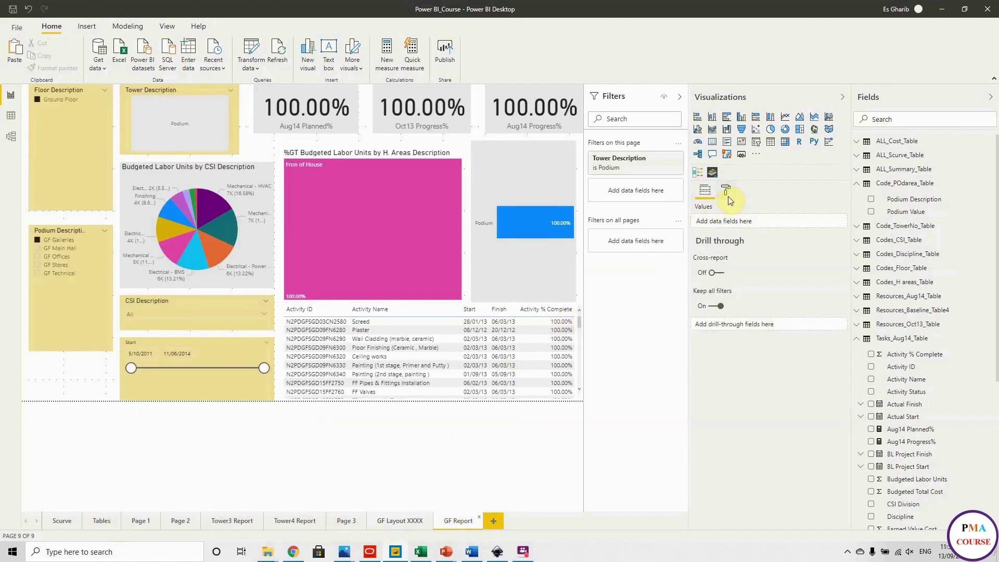
left_click(580, 327)
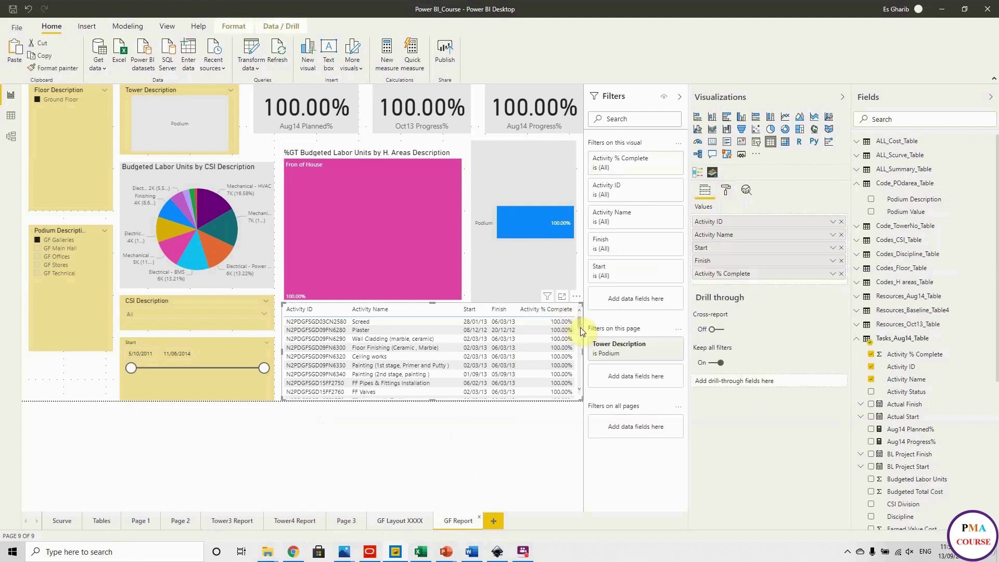
left_click(725, 192)
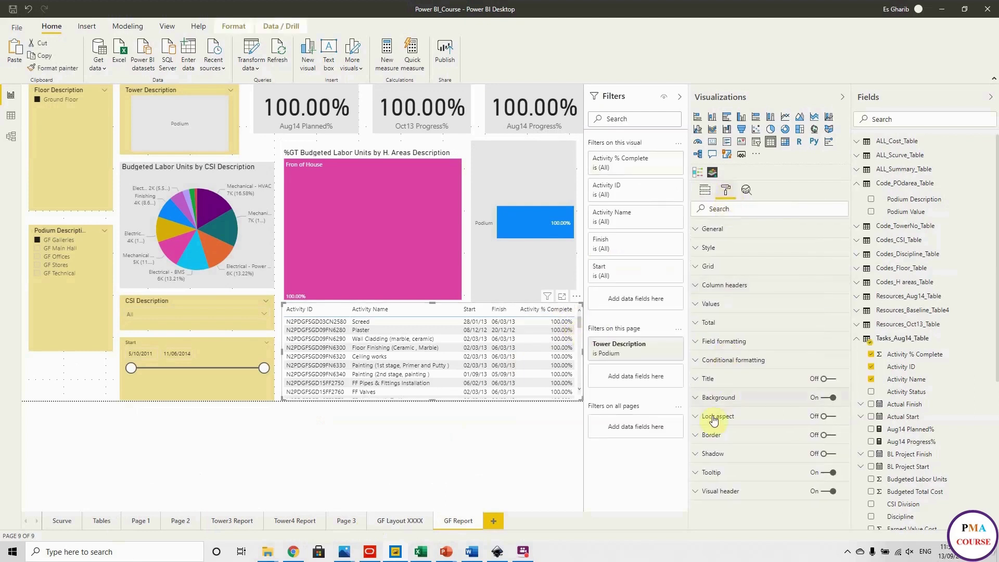
left_click(711, 473)
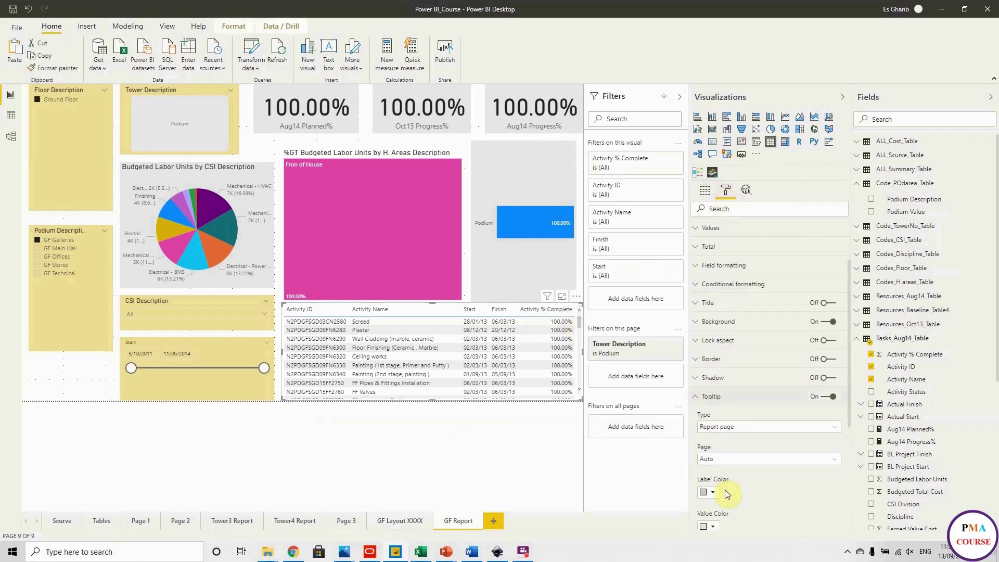
scroll(728, 396, "down", 5)
left_click(735, 275)
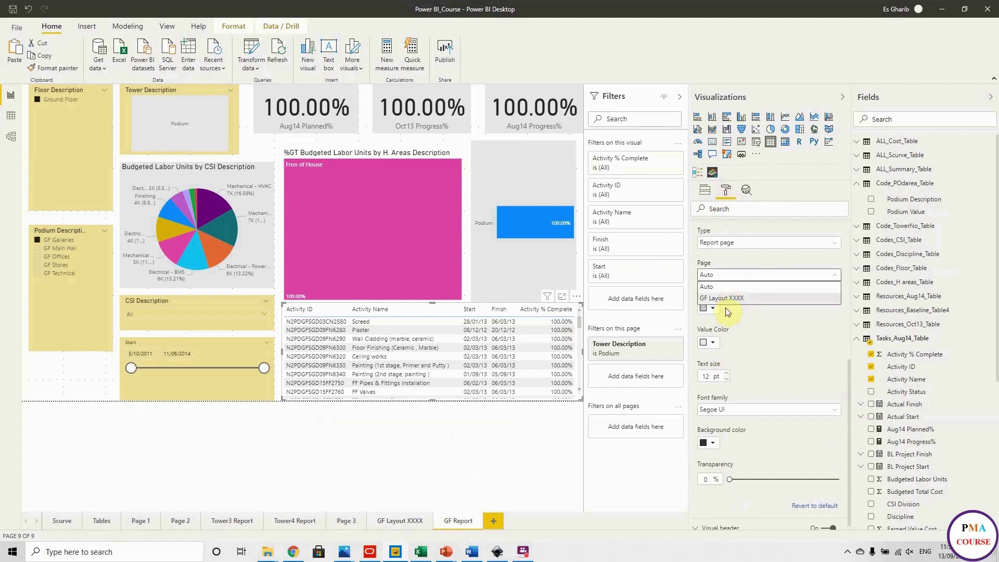
left_click(728, 301)
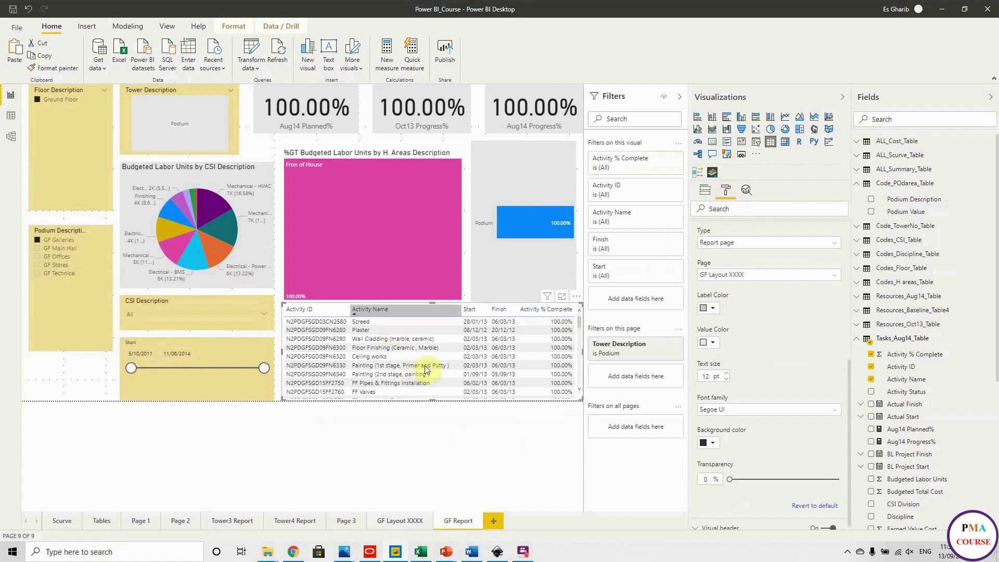
Step: Preview the floor plan tooltip on activity rows, switching the Podium Description slicer through GF Main Hall, GF Offices, GF Stores and GF Technical
mouse_move(426, 368)
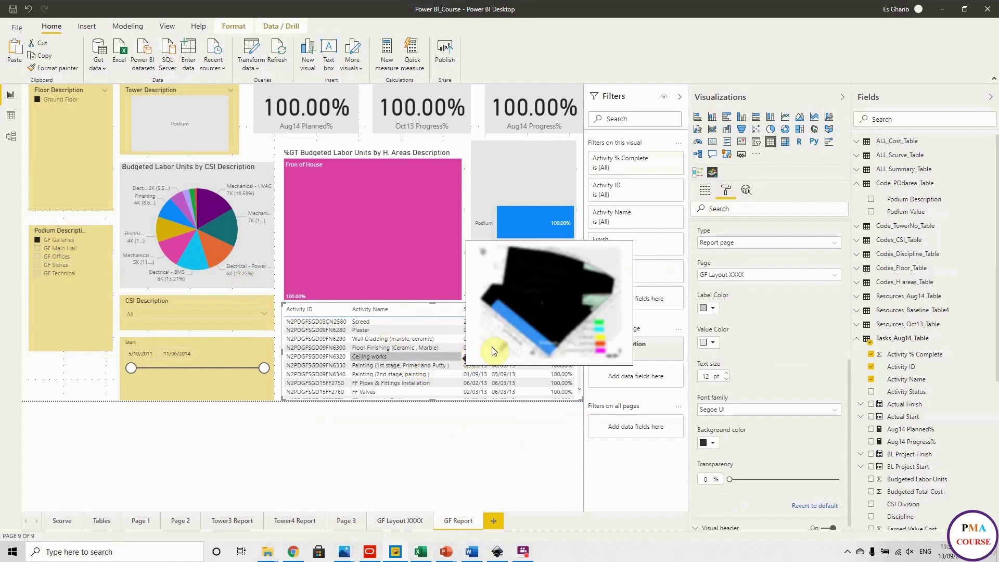
left_click(60, 249)
mouse_move(401, 362)
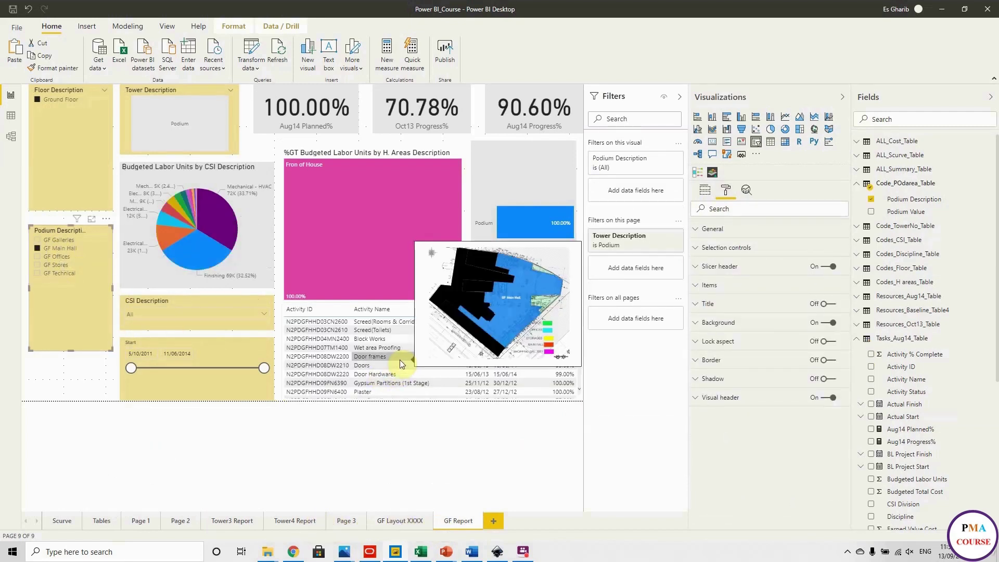
left_click(58, 257)
mouse_move(422, 374)
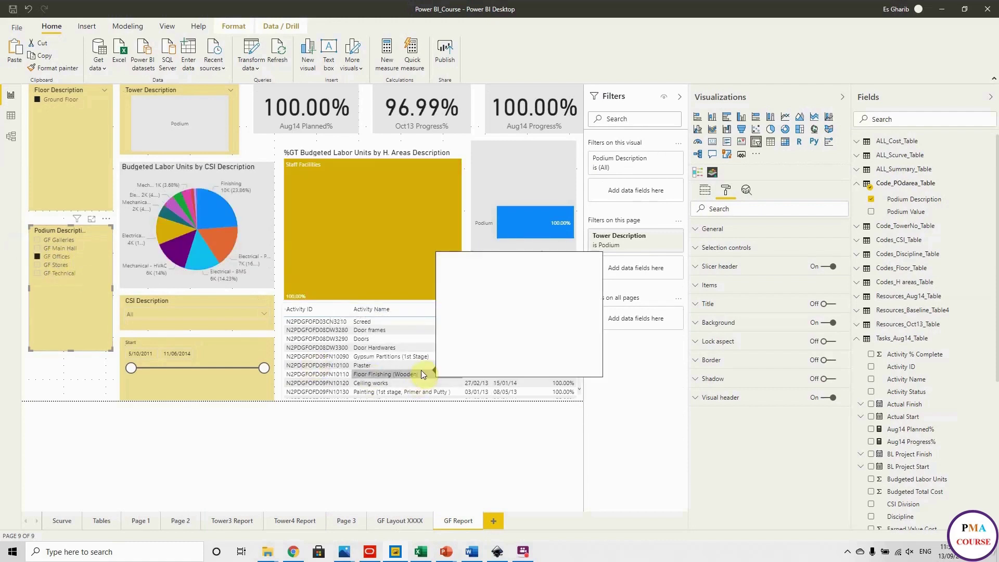
left_click(57, 266)
mouse_move(410, 339)
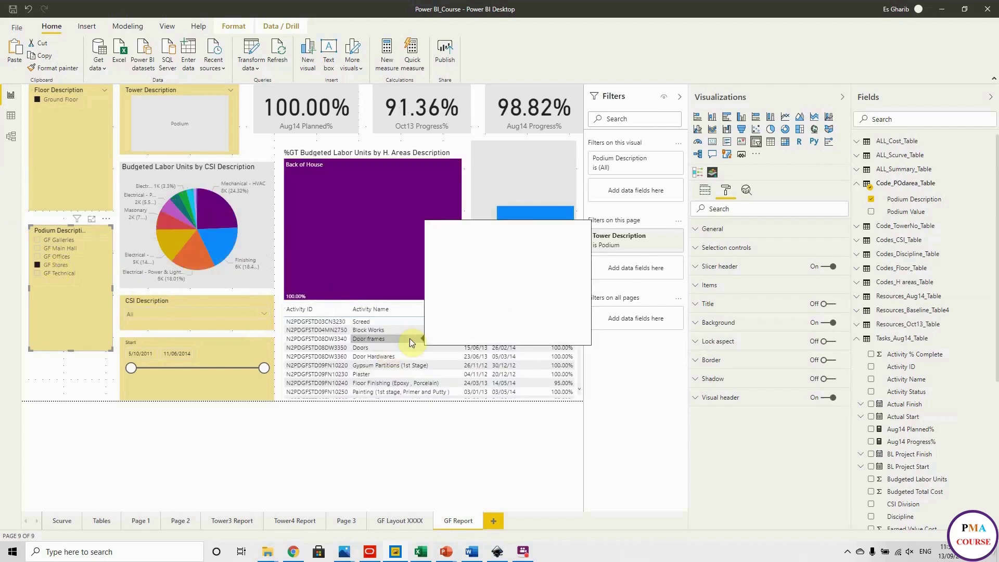
left_click(39, 274)
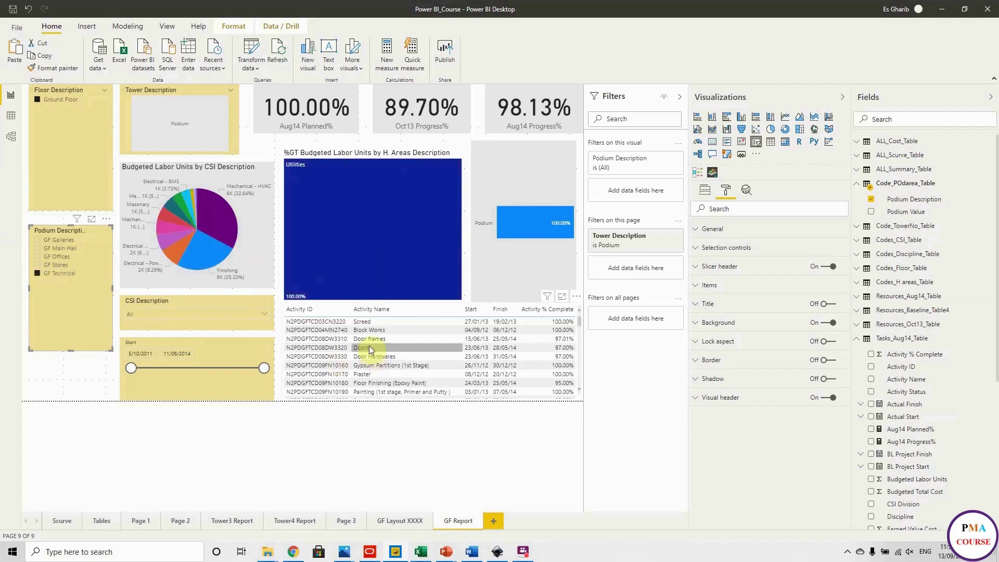
mouse_move(369, 346)
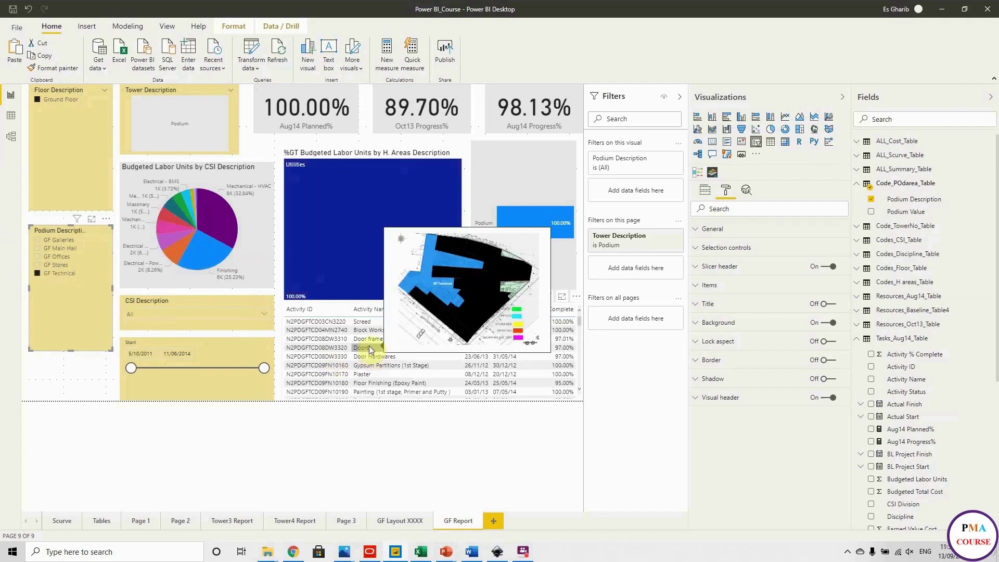